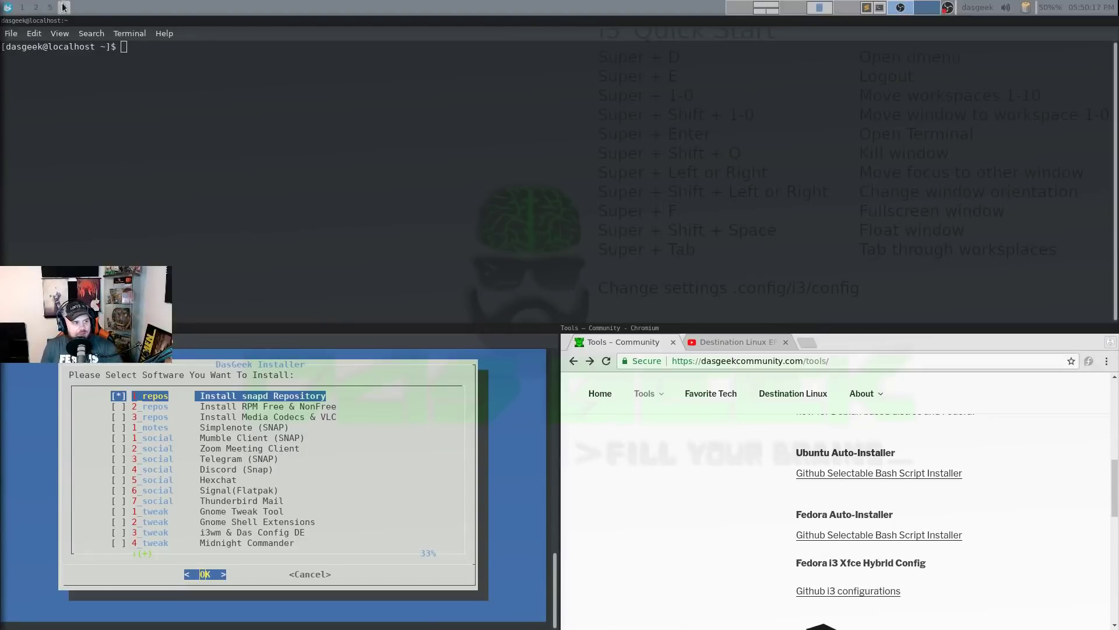
{"action": "left_click", "coordinate": [11, 9]}
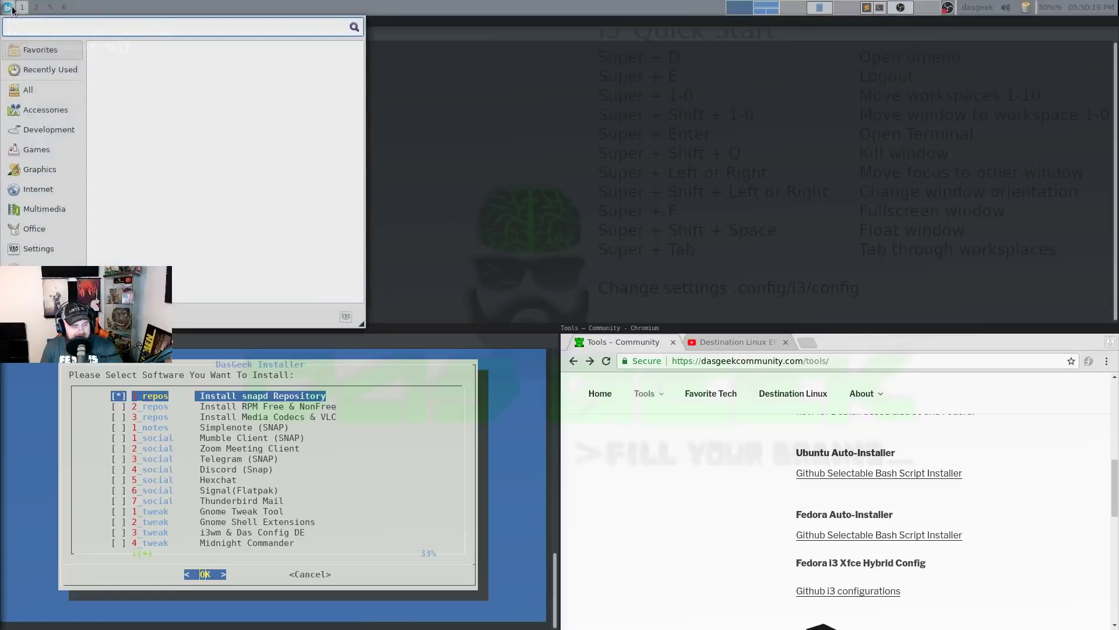
{"action": "left_click", "coordinate": [11, 9]}
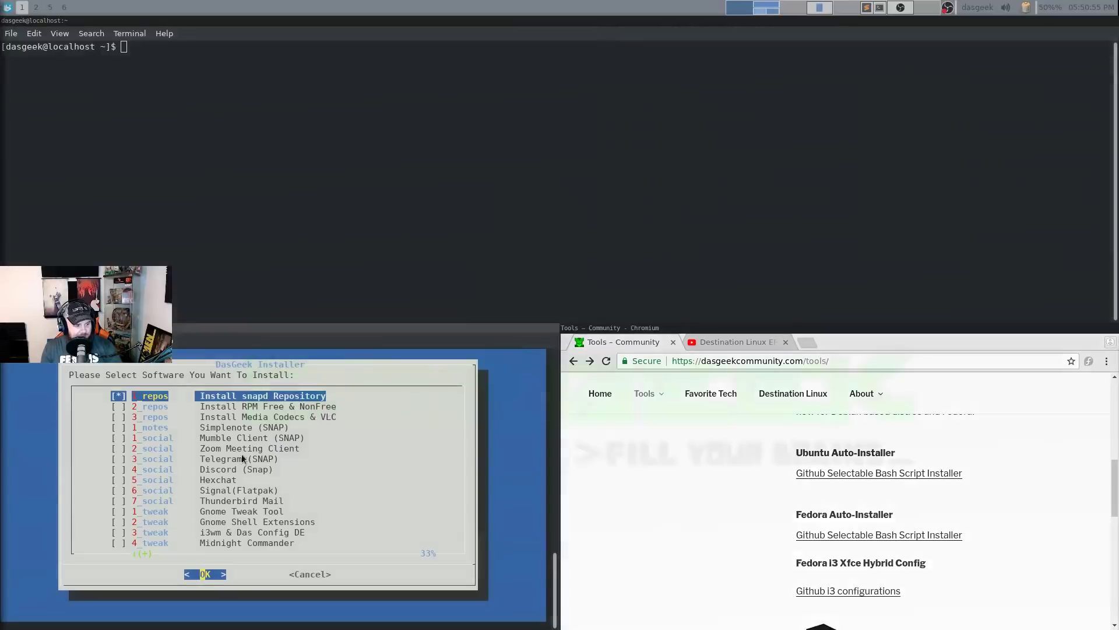
Step: Untick Install snapd Repository and Telegram (SNAP) in the installer checklist
{"action": "left_click", "coordinate": [242, 458]}
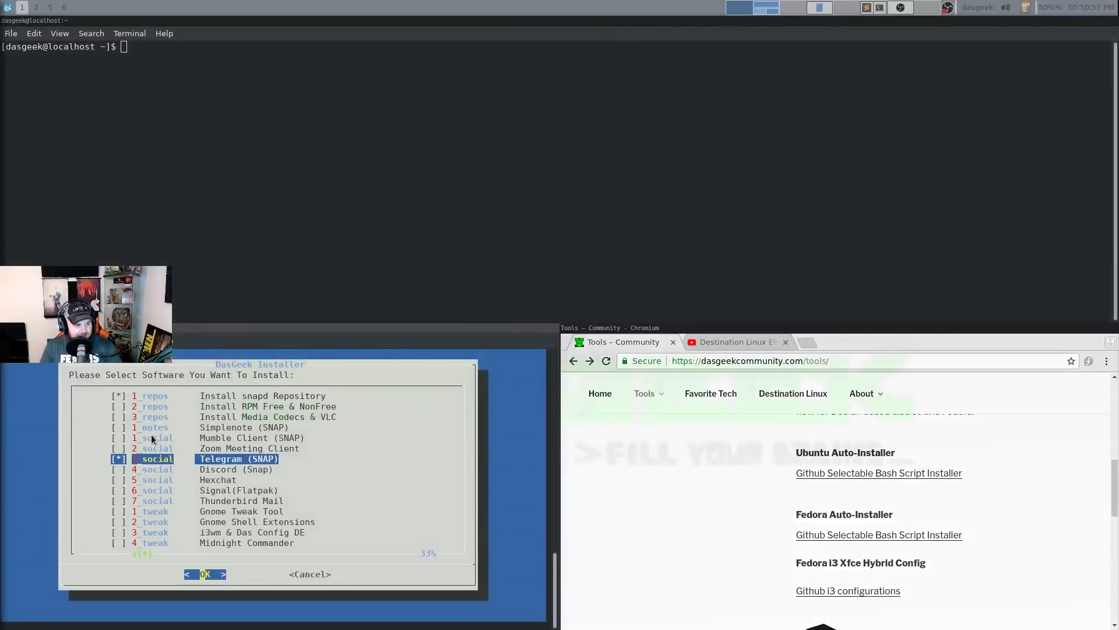
{"action": "key", "text": "Up"}
{"action": "key", "text": "Up"}
{"action": "key", "text": "Up"}
{"action": "key", "text": "Up"}
{"action": "key", "text": "Up"}
{"action": "key", "text": "Up"}
{"action": "key", "text": "space"}
{"action": "key", "text": "Down"}
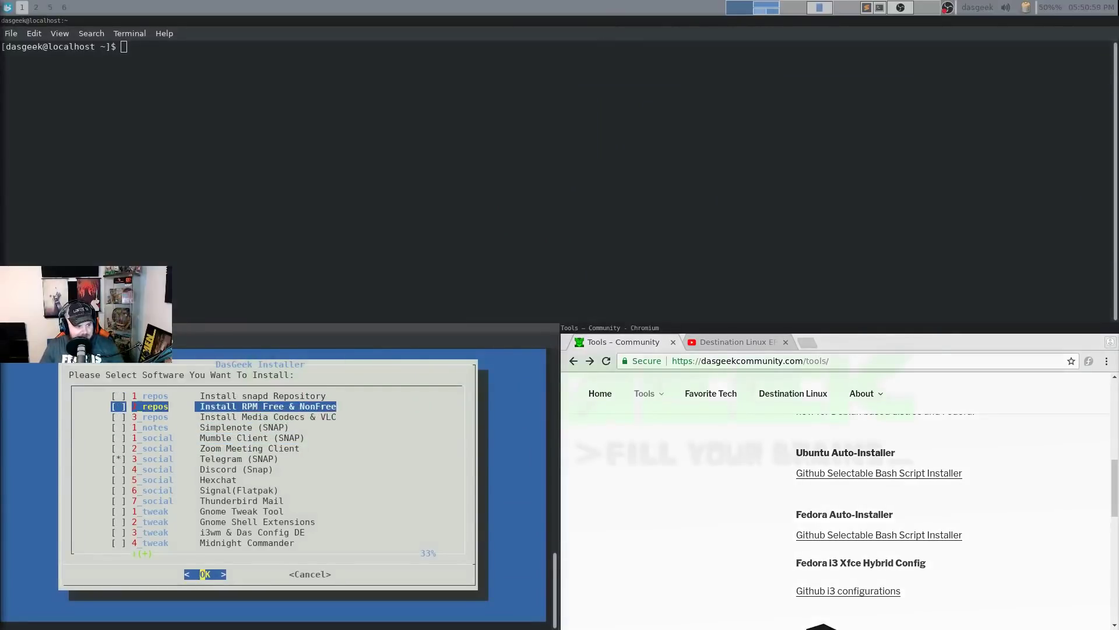
{"action": "key", "text": "Down"}
{"action": "key", "text": "Down"}
{"action": "key", "text": "Down"}
{"action": "key", "text": "Down"}
{"action": "key", "text": "Down"}
{"action": "key", "text": "space"}
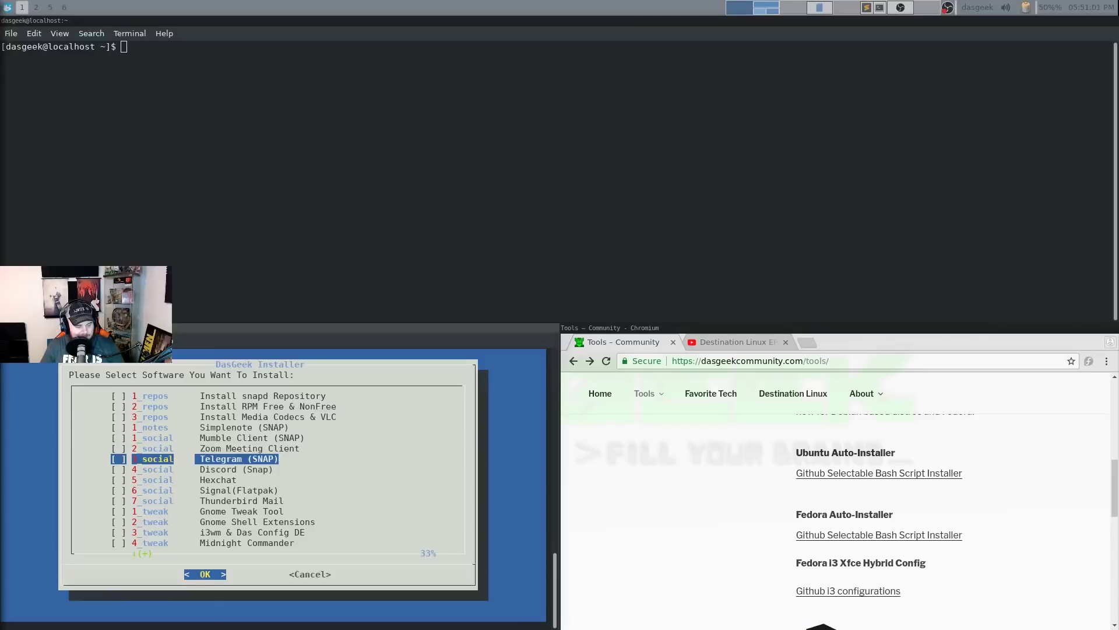
{"action": "key", "text": "Down"}
{"action": "key", "text": "Down"}
{"action": "key", "text": "Down"}
{"action": "key", "text": "Down"}
{"action": "key", "text": "Down"}
{"action": "key", "text": "Down"}
{"action": "key", "text": "Down"}
{"action": "key", "text": "Down"}
{"action": "key", "text": "Down"}
{"action": "key", "text": "Down"}
{"action": "key", "text": "Down"}
{"action": "key", "text": "Down"}
{"action": "key", "text": "Down"}
{"action": "key", "text": "Down"}
{"action": "key", "text": "Down"}
{"action": "key", "text": "Down"}
{"action": "key", "text": "Down"}
{"action": "key", "text": "Down"}
{"action": "key", "text": "Down"}
{"action": "key", "text": "Down"}
{"action": "key", "text": "Down"}
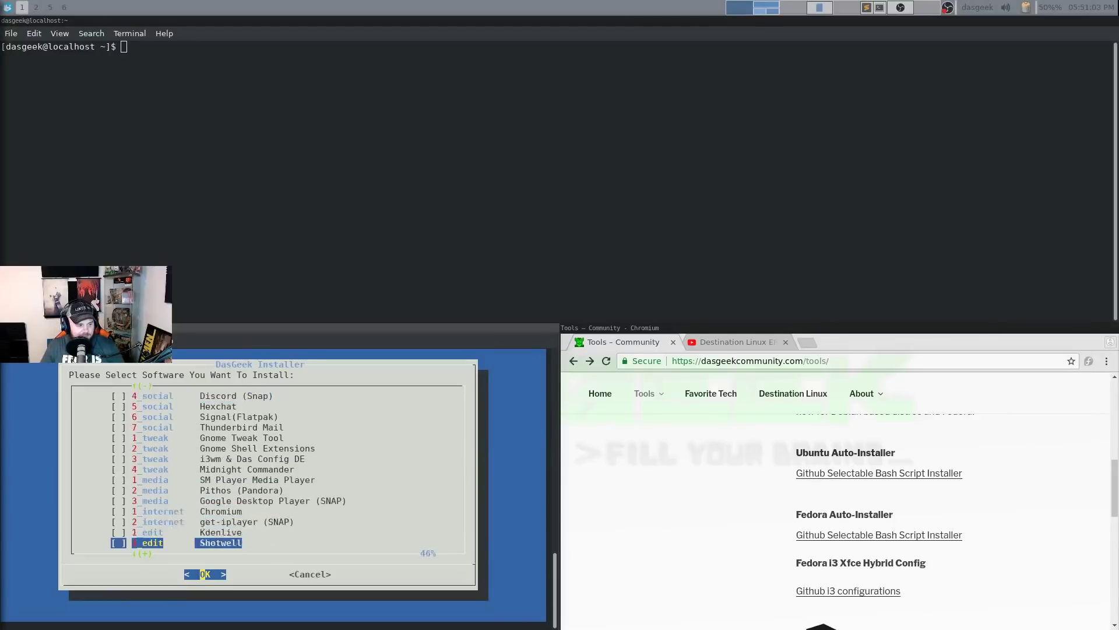
Step: Move down the checklist past Mumble Client and Telegram (SNAP) to i3wm & Das Config DE
{"action": "key", "text": "Up"}
{"action": "key", "text": "Up"}
{"action": "key", "text": "Up"}
{"action": "key", "text": "Up"}
{"action": "key", "text": "Up"}
{"action": "key", "text": "Up"}
{"action": "key", "text": "Up"}
{"action": "key", "text": "Up"}
{"action": "key", "text": "Up"}
{"action": "key", "text": "Up"}
{"action": "key", "text": "Up"}
{"action": "key", "text": "Up"}
{"action": "key", "text": "Up"}
{"action": "key", "text": "Up"}
{"action": "key", "text": "Up"}
{"action": "key", "text": "Up"}
{"action": "key", "text": "Up"}
{"action": "key", "text": "Up"}
{"action": "key", "text": "Up"}
{"action": "key", "text": "Up"}
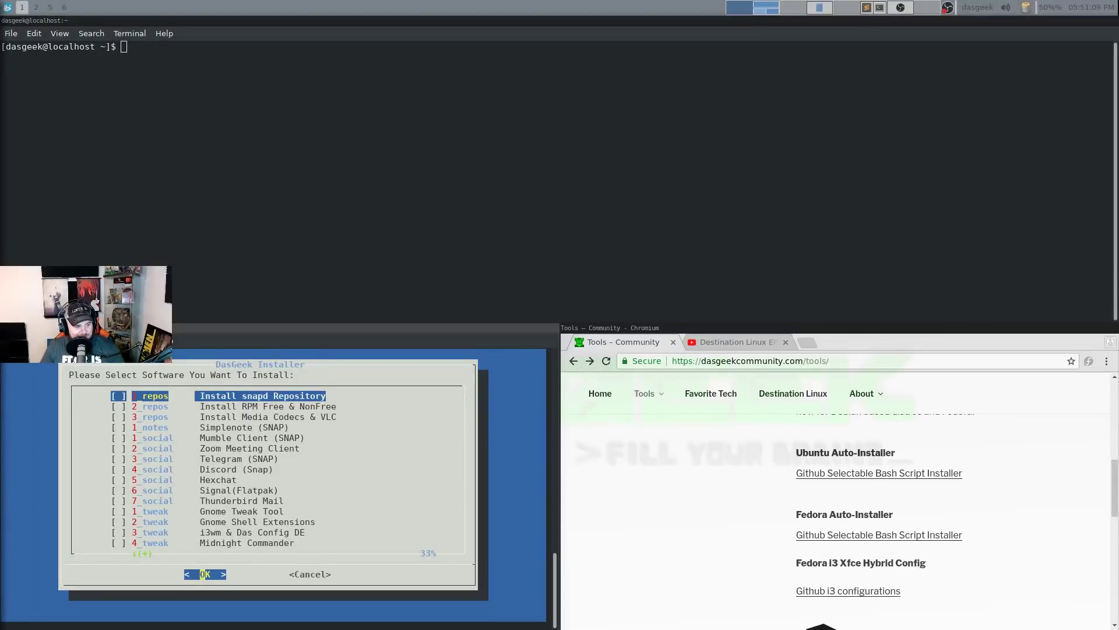
{"action": "key", "text": "Down"}
{"action": "key", "text": "Down"}
{"action": "key", "text": "Down"}
{"action": "key", "text": "Down"}
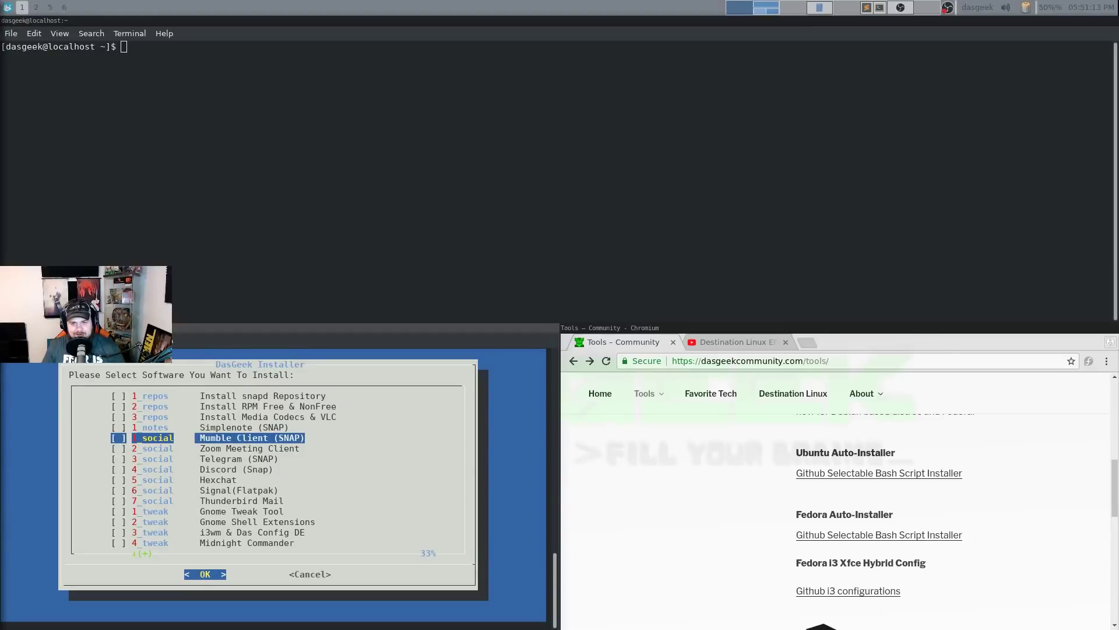
{"action": "key", "text": "Down"}
{"action": "key", "text": "Down"}
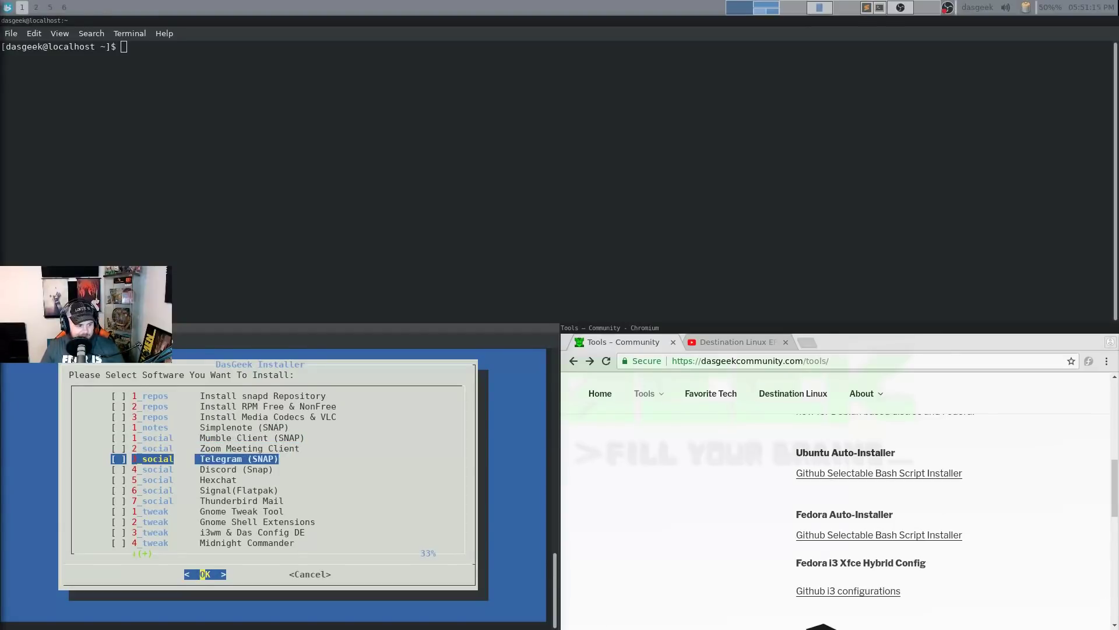
{"action": "key", "text": "Down"}
{"action": "key", "text": "Down"}
{"action": "key", "text": "Down"}
{"action": "key", "text": "Down"}
{"action": "key", "text": "Down"}
{"action": "key", "text": "Down"}
{"action": "key", "text": "Down"}
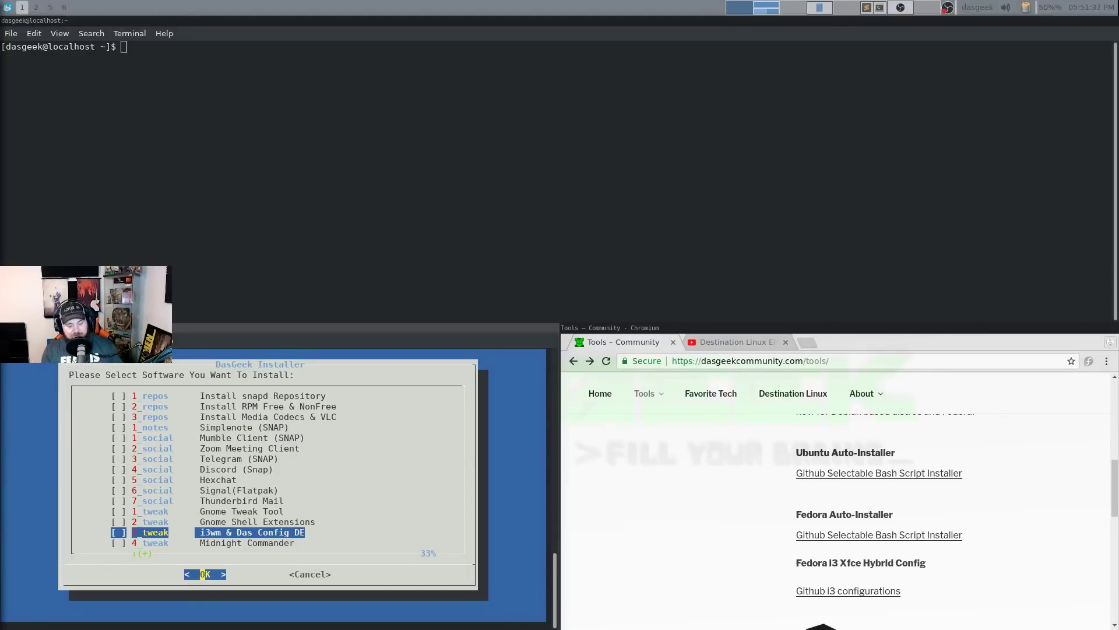
{"action": "left_click", "coordinate": [709, 457]}
Step: Follow the Fedora Auto-Installer 'Github Selectable Bash Script Installer' link on the Tools page
{"action": "scroll", "coordinate": [729, 481], "scroll_direction": "up", "scroll_amount": 1}
{"action": "scroll", "coordinate": [728, 484], "scroll_direction": "up", "scroll_amount": 1}
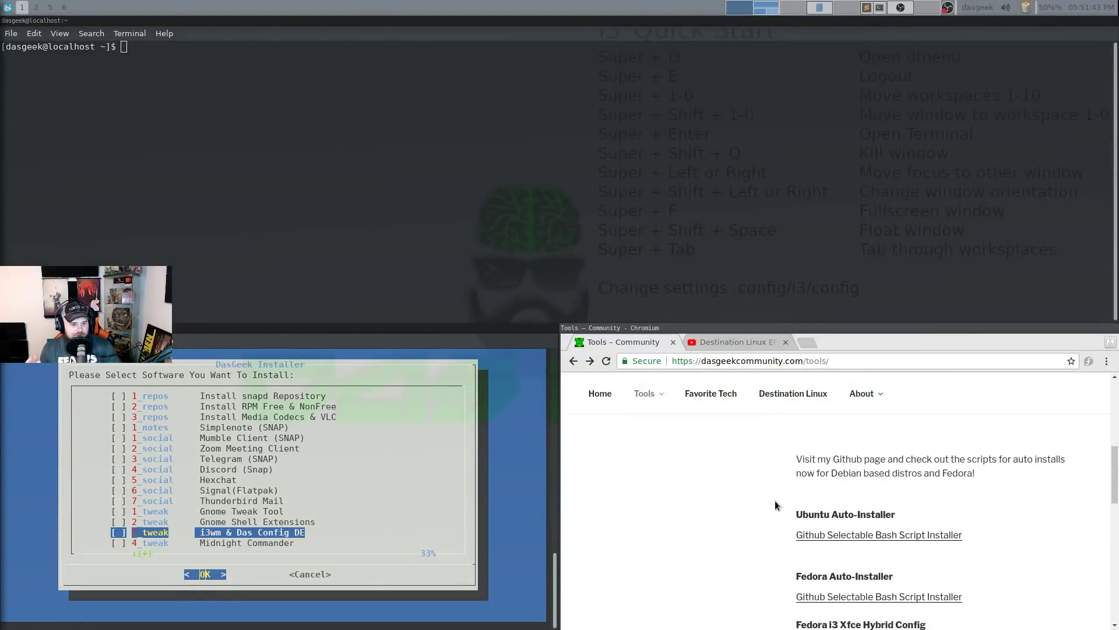
{"action": "scroll", "coordinate": [775, 495], "scroll_direction": "down", "scroll_amount": 2}
{"action": "scroll", "coordinate": [807, 462], "scroll_direction": "up", "scroll_amount": 1}
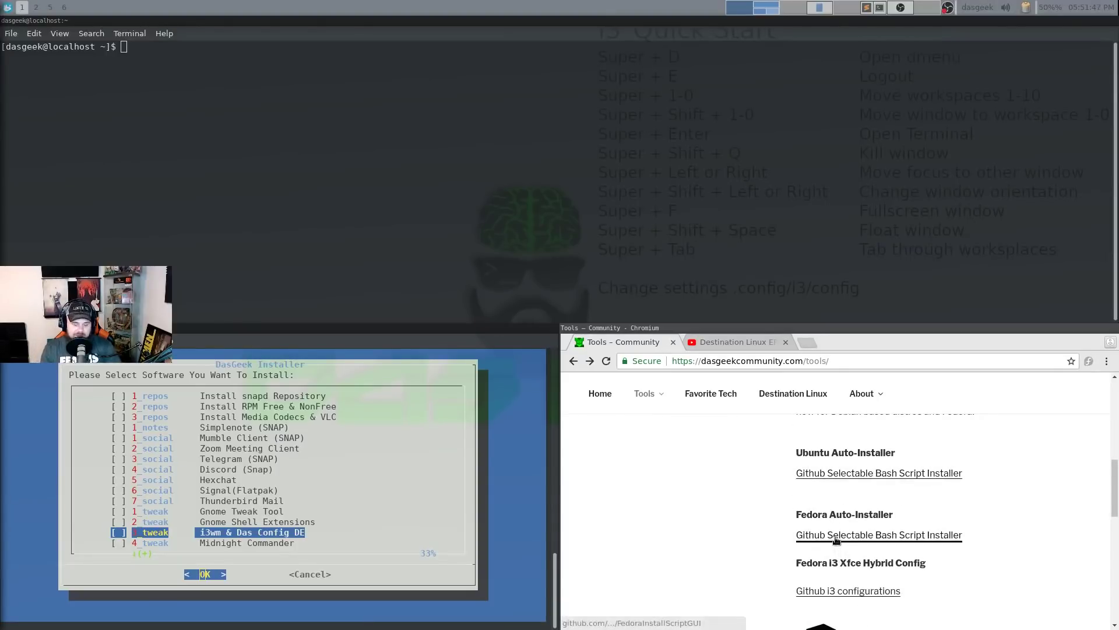
{"action": "scroll", "coordinate": [832, 536], "scroll_direction": "down", "scroll_amount": 1}
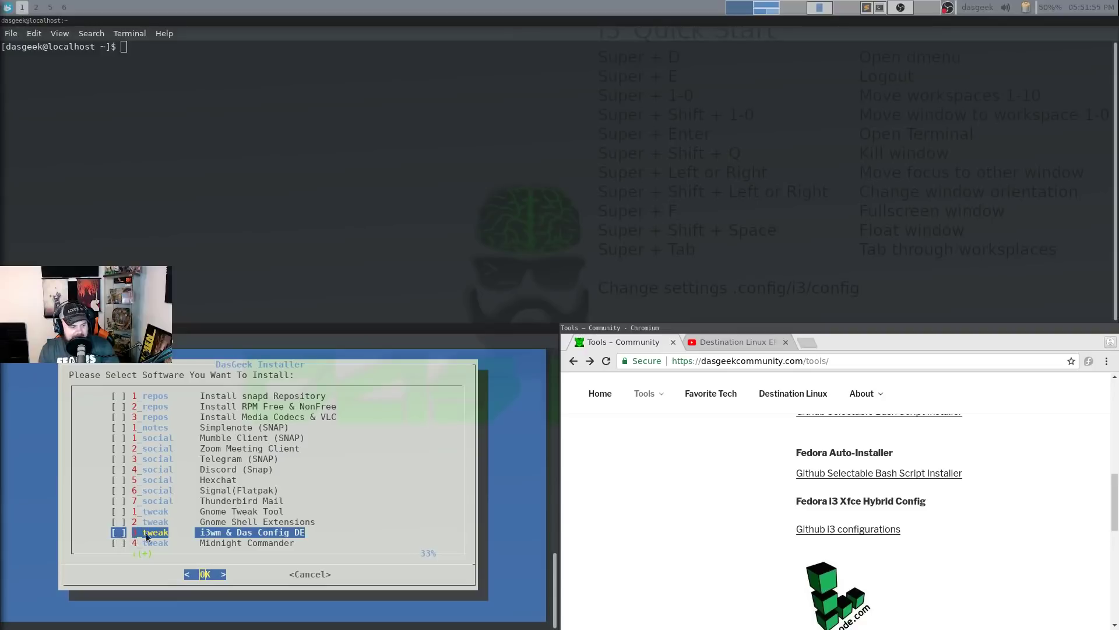
{"action": "scroll", "coordinate": [833, 466], "scroll_direction": "up", "scroll_amount": 1}
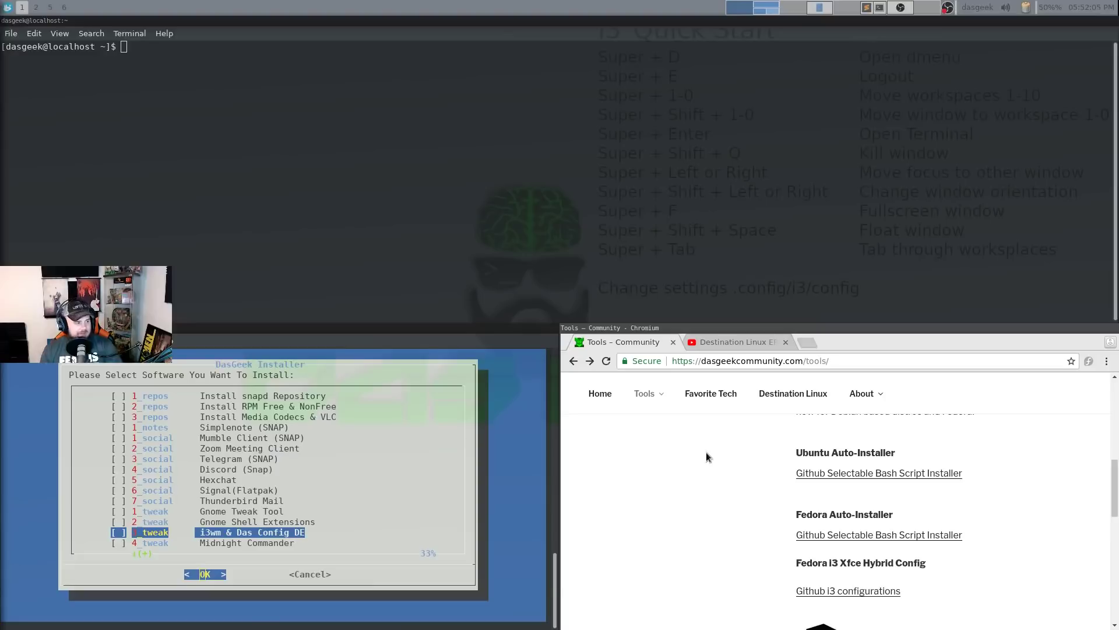
{"action": "mouse_move", "coordinate": [625, 404]}
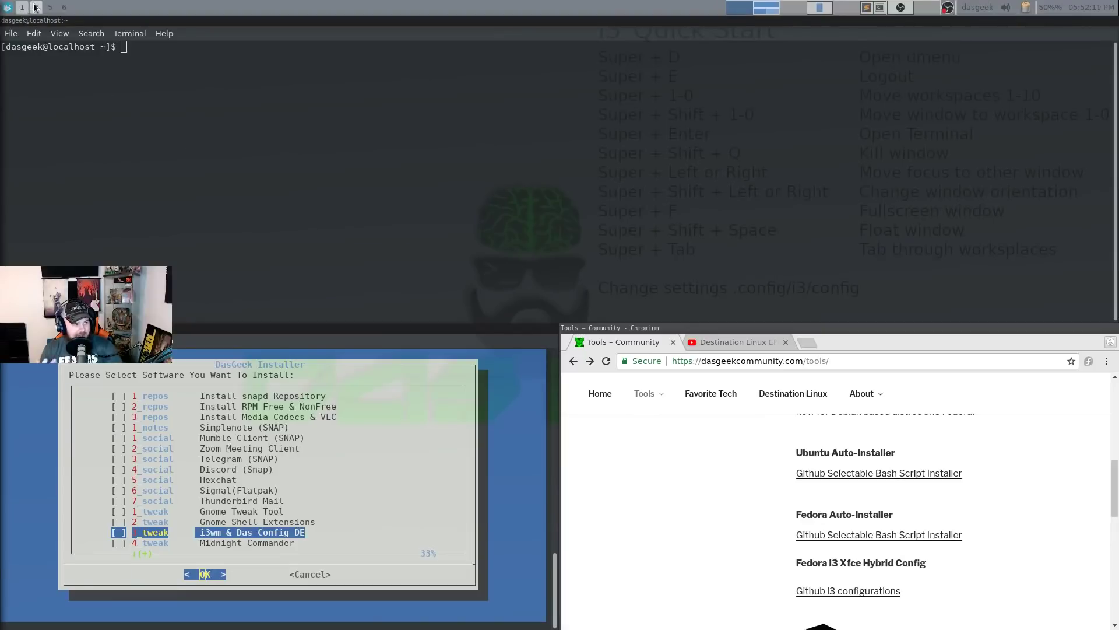
{"action": "left_click", "coordinate": [859, 475]}
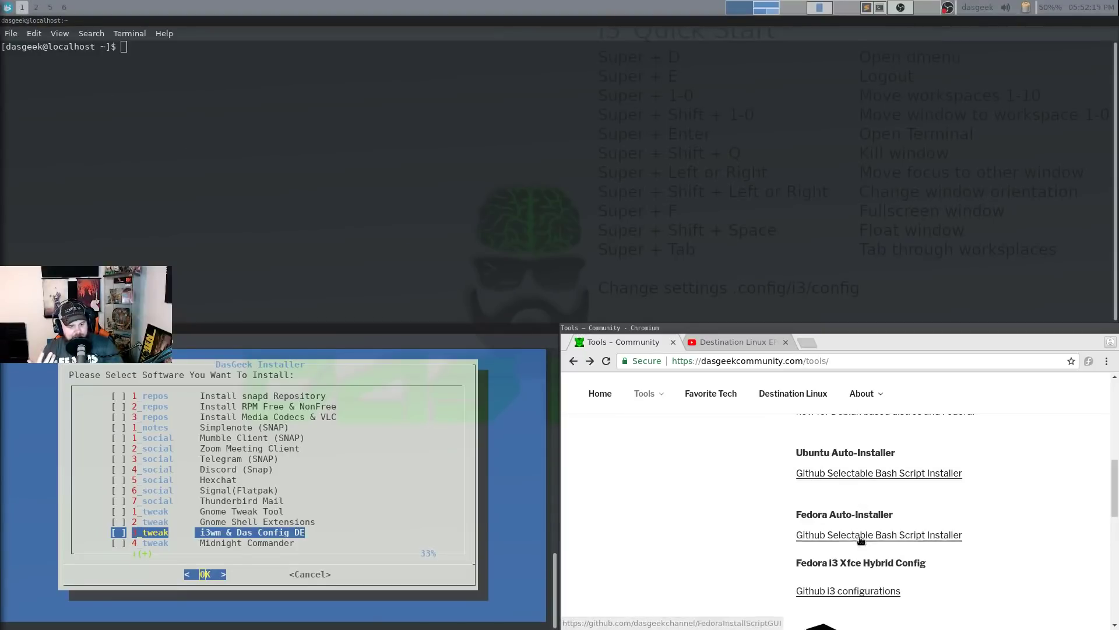
Step: Scroll through the FedoraInstallScriptGUI repository page before moving to the second workspace
{"action": "scroll", "coordinate": [758, 480], "scroll_direction": "down", "scroll_amount": 3}
{"action": "scroll", "coordinate": [766, 484], "scroll_direction": "down", "scroll_amount": 4}
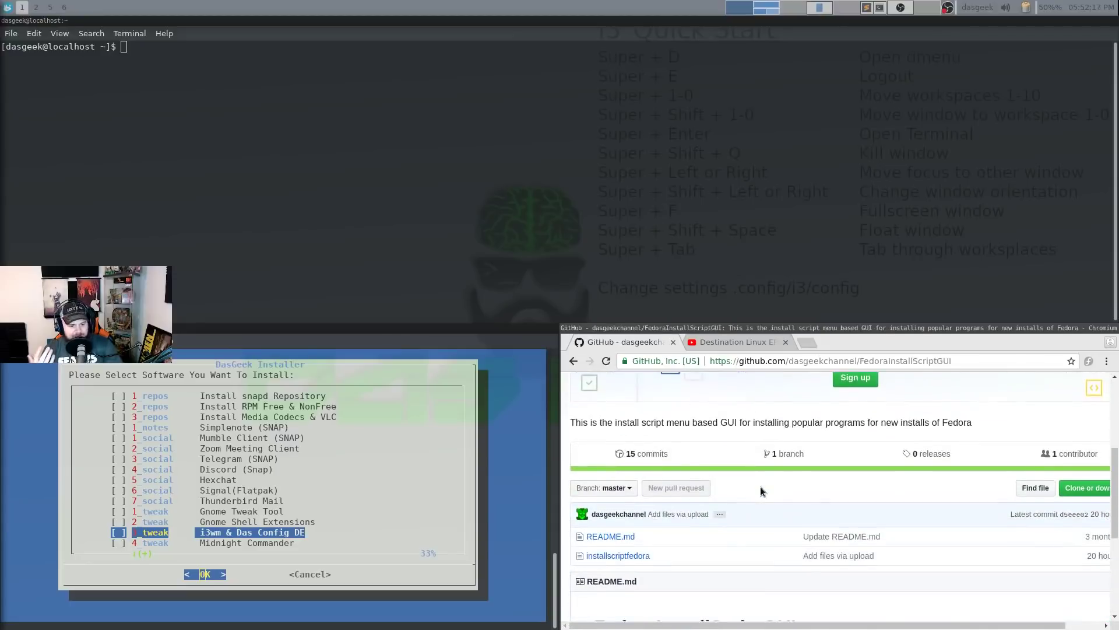
{"action": "scroll", "coordinate": [749, 479], "scroll_direction": "up", "scroll_amount": 3}
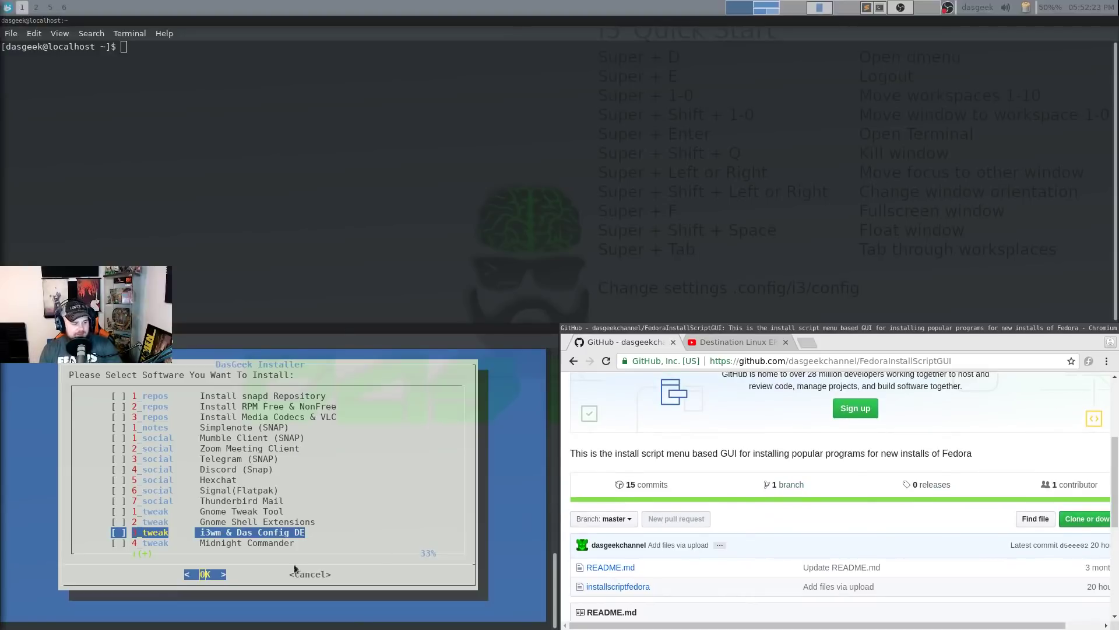
{"action": "left_click", "coordinate": [36, 7]}
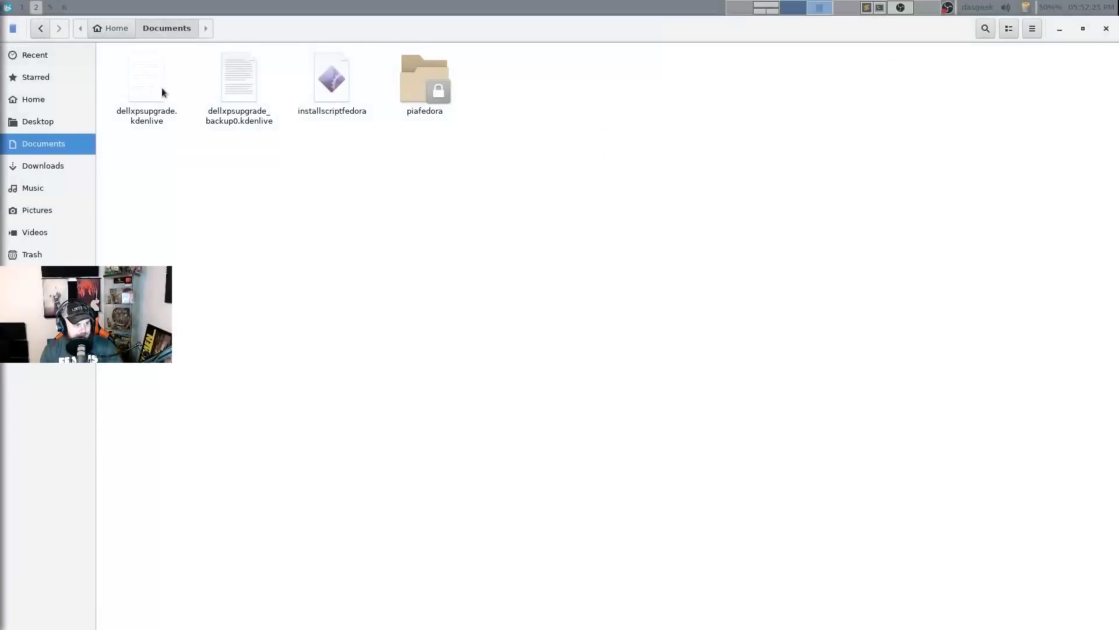
Step: Inspect the downloaded zip in Downloads and open the FedoraInstallScriptGUI-master folder
{"action": "left_click", "coordinate": [58, 166]}
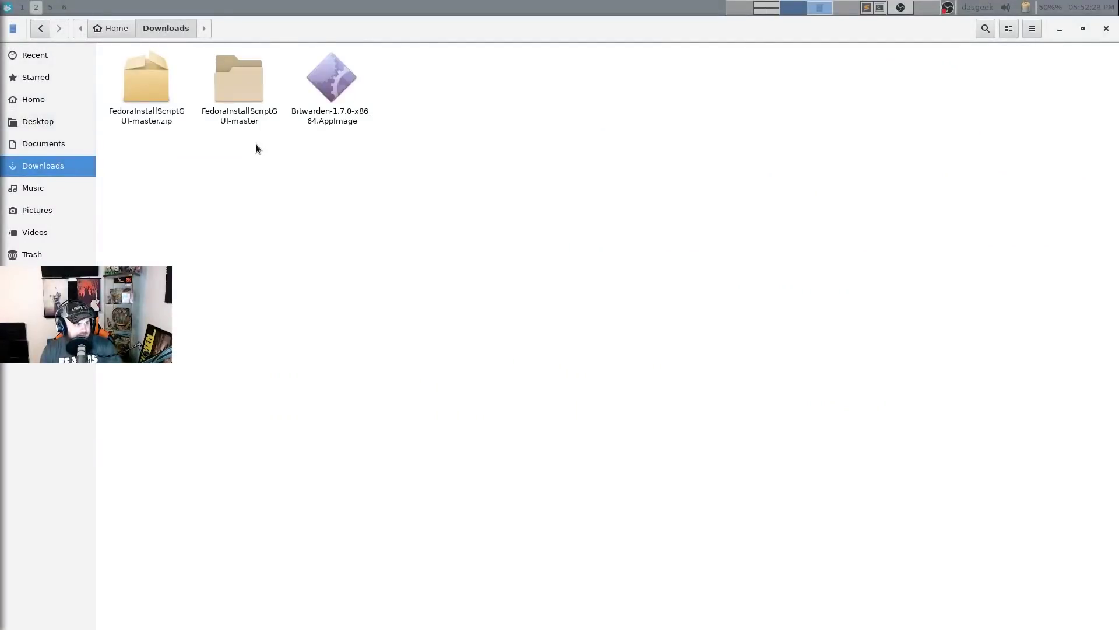
{"action": "right_click", "coordinate": [147, 99]}
{"action": "left_click", "coordinate": [194, 99]}
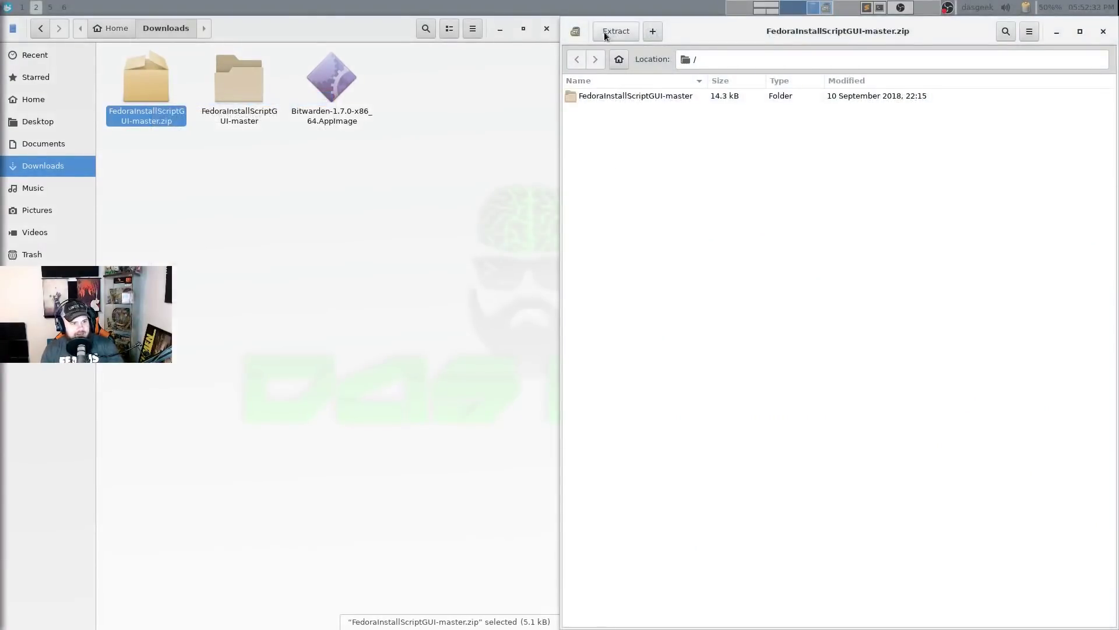
{"action": "left_click", "coordinate": [1103, 32]}
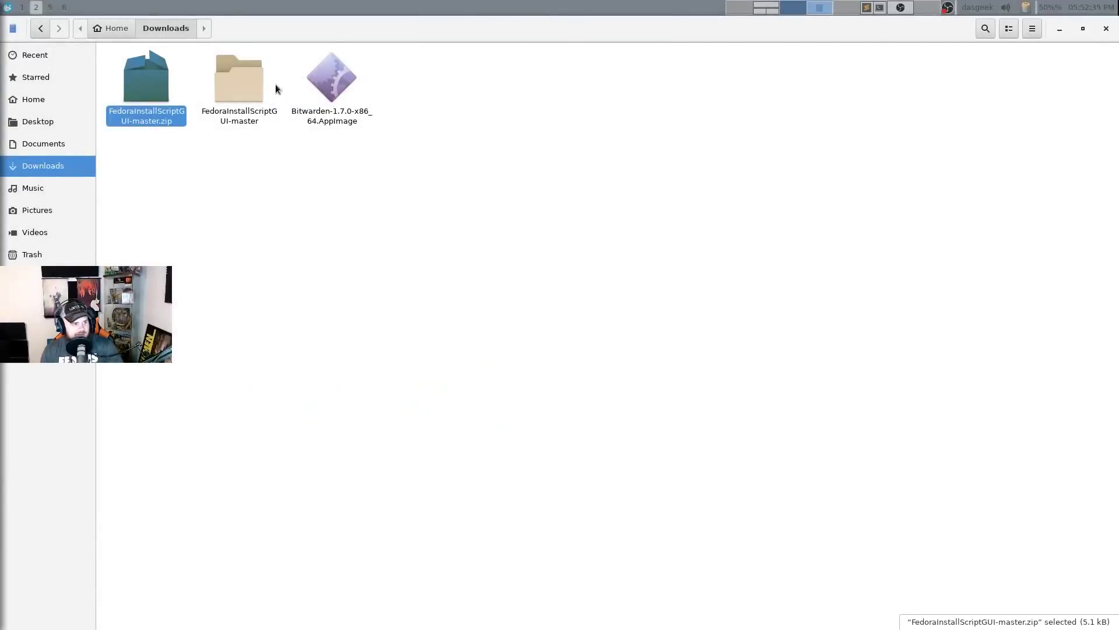
{"action": "double_click", "coordinate": [249, 79]}
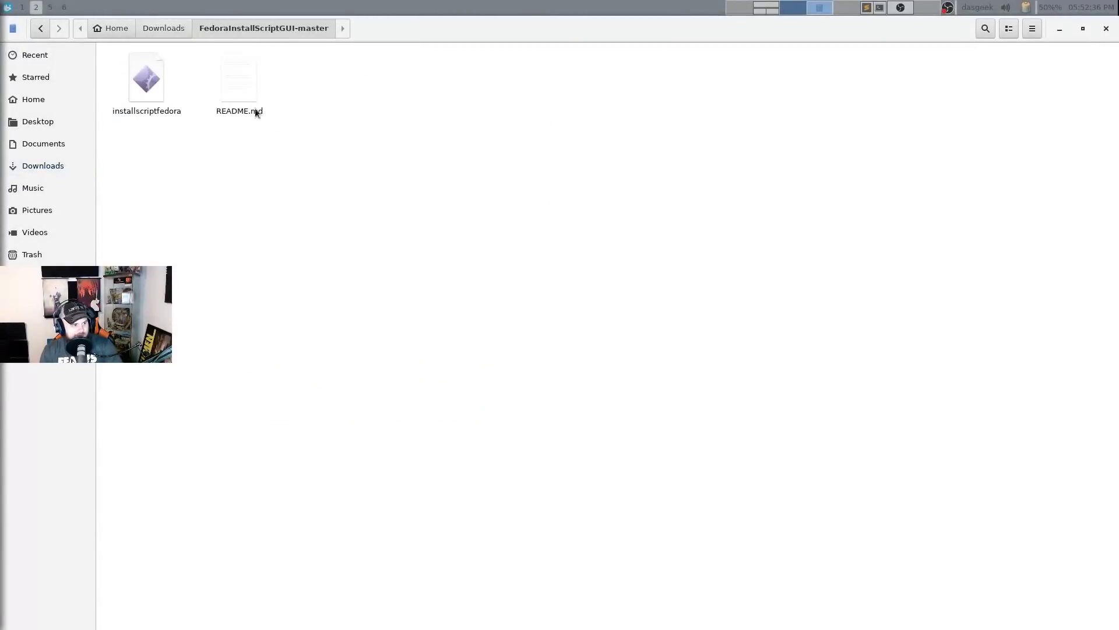
Step: Allow installscriptfedora to run as a program in its Properties permissions, then return to Documents
{"action": "right_click", "coordinate": [146, 83]}
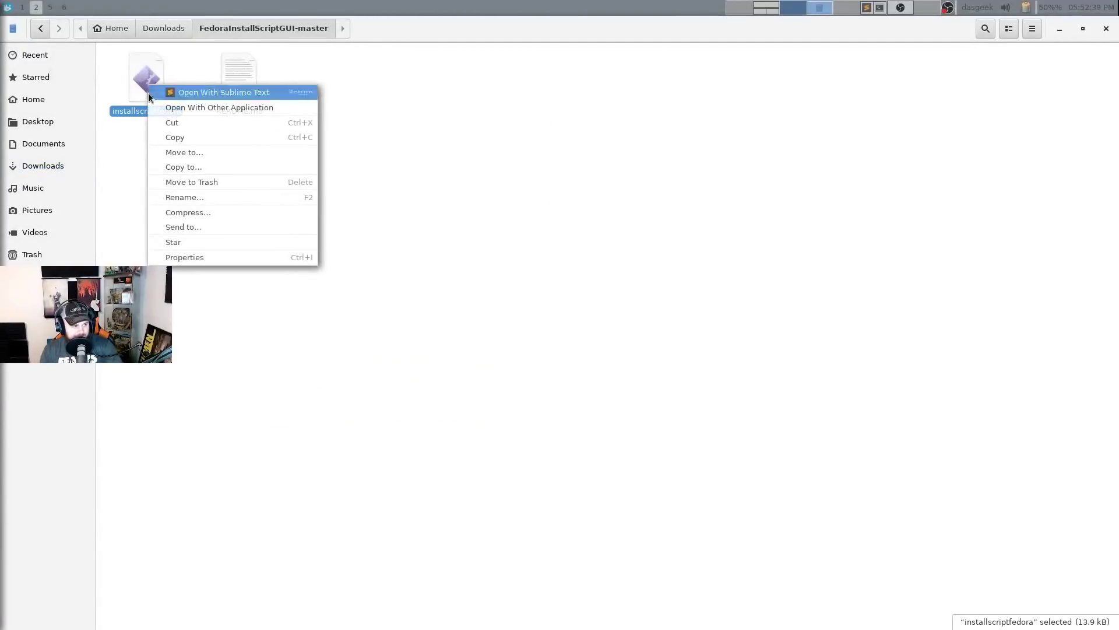
{"action": "left_click", "coordinate": [222, 260]}
{"action": "left_click", "coordinate": [551, 217]}
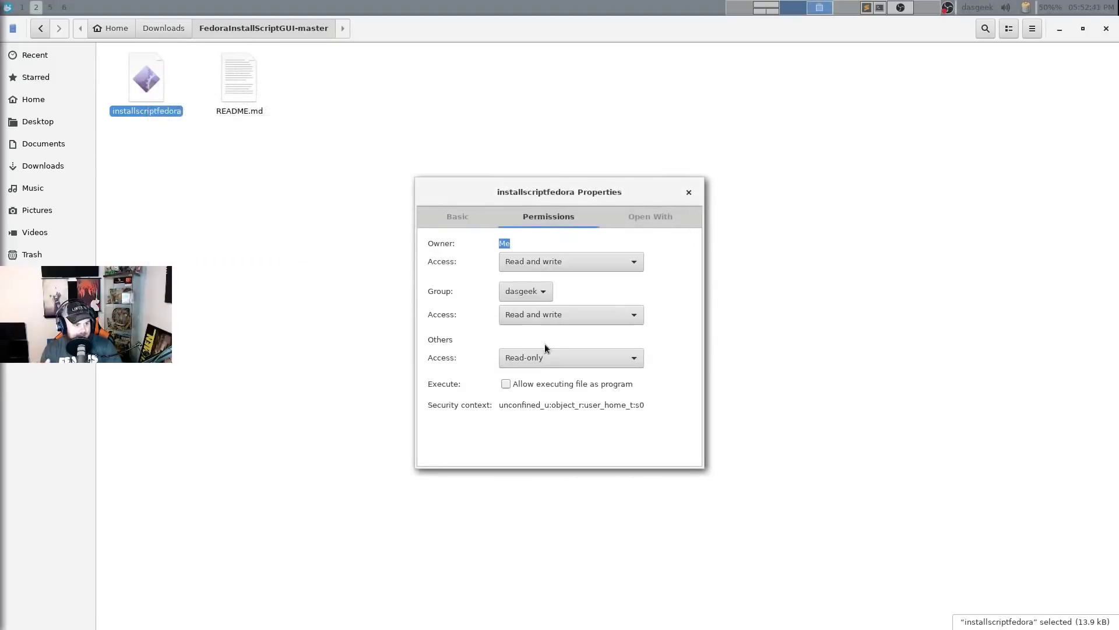
{"action": "left_click", "coordinate": [525, 387]}
{"action": "left_click", "coordinate": [689, 192]}
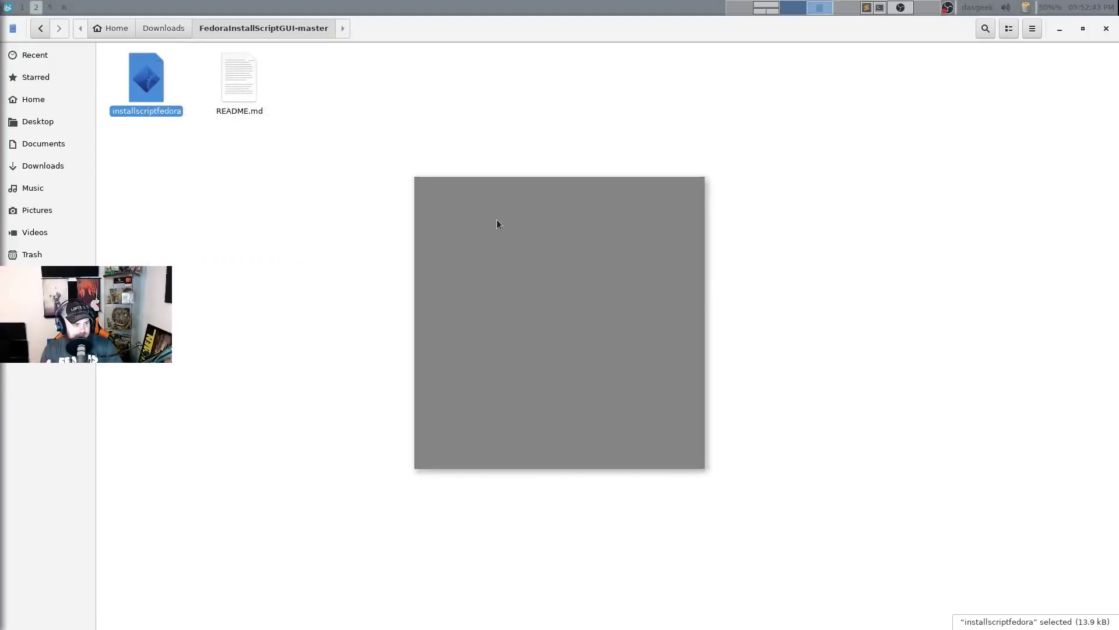
{"action": "left_click", "coordinate": [321, 187]}
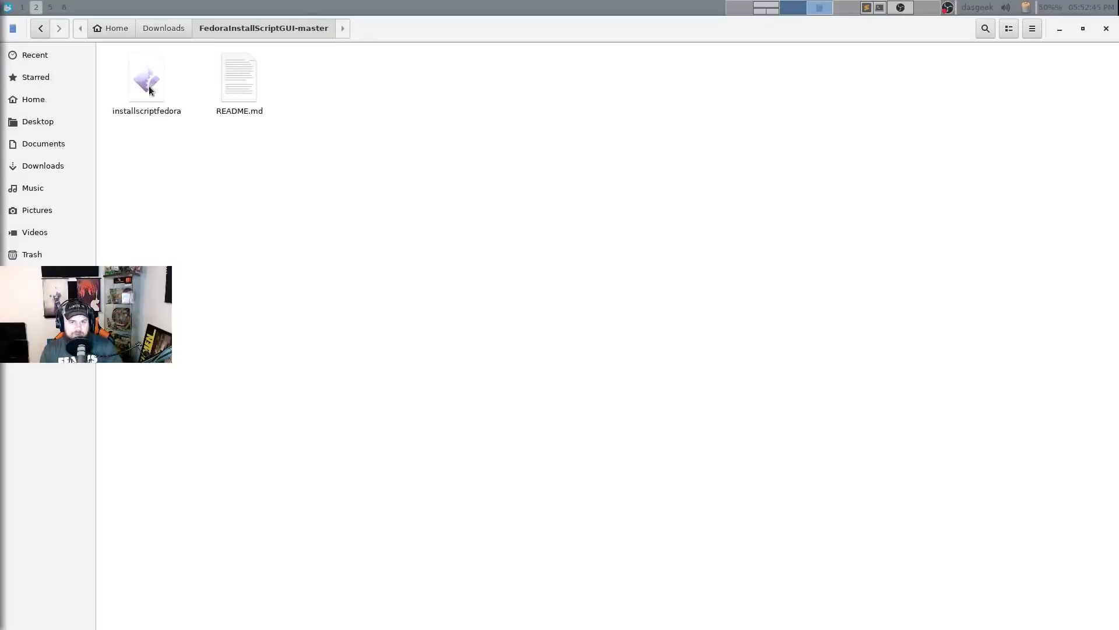
{"action": "left_click", "coordinate": [44, 143]}
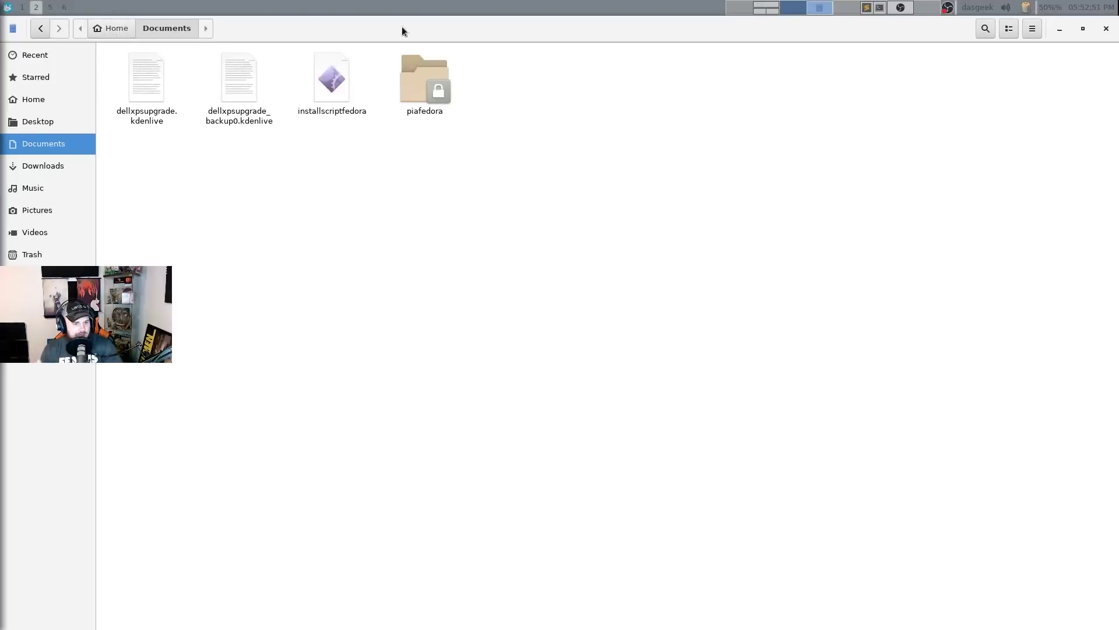
Step: Run 'sudo ./installscriptfedora' in the terminal and enter the account password
{"action": "left_click", "coordinate": [22, 7]}
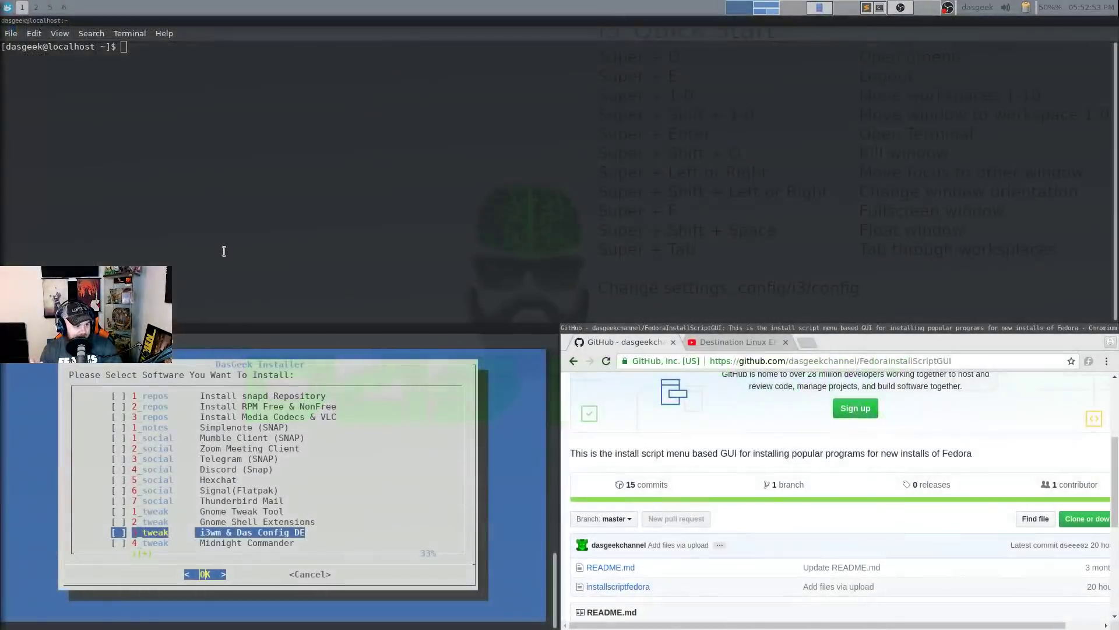
{"action": "left_click", "coordinate": [212, 141]}
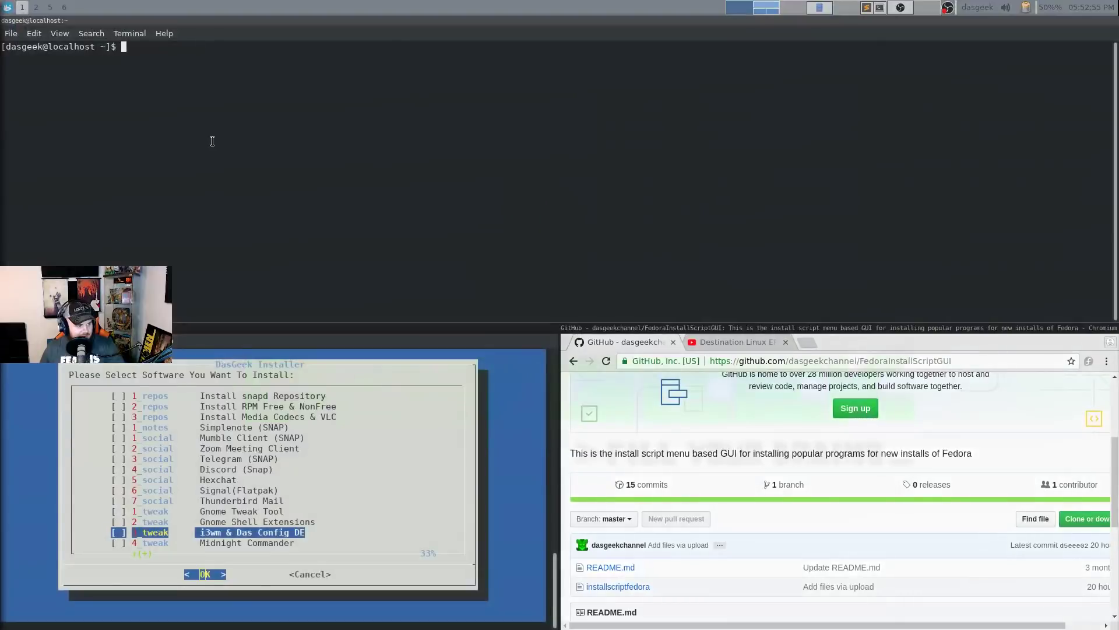
{"action": "left_click", "coordinate": [217, 578]}
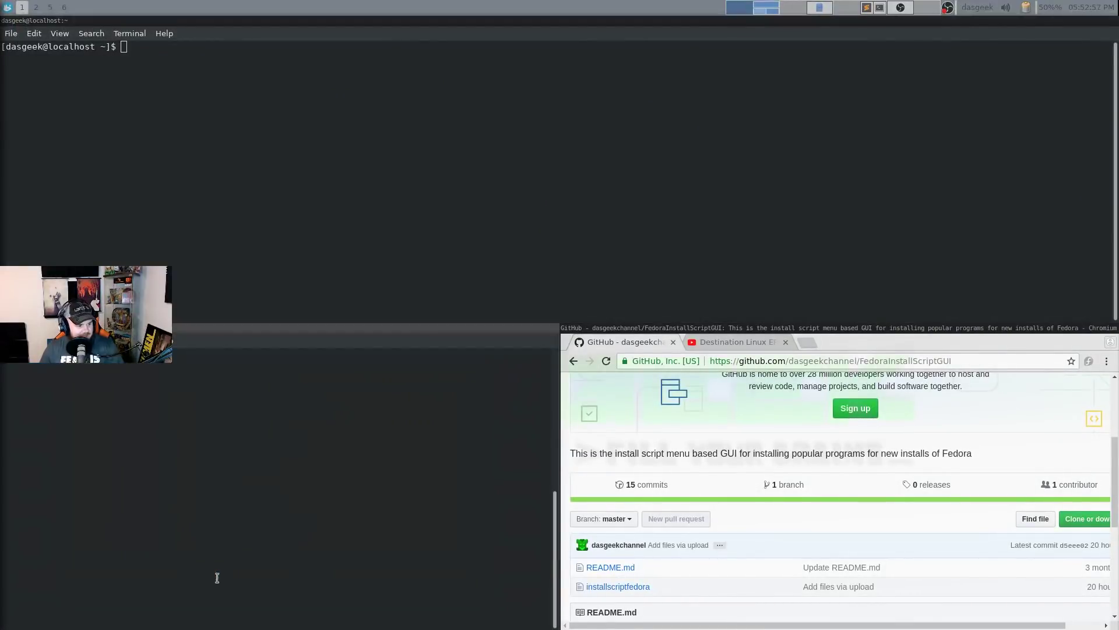
{"action": "type", "text": "sudo ./installscriptfedora"}
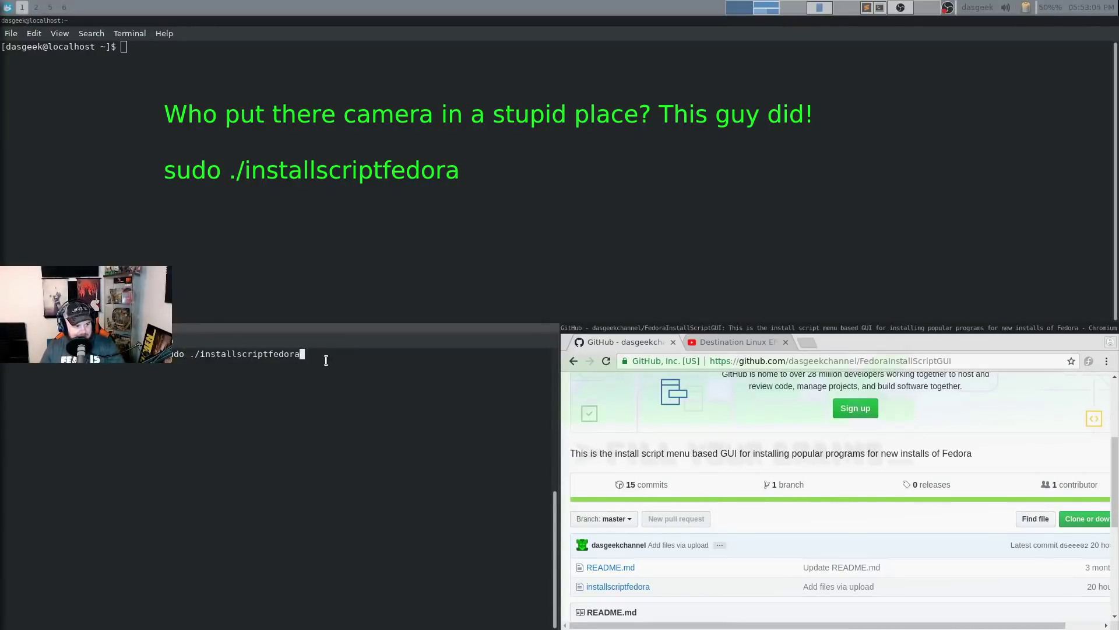
{"action": "key", "text": "Return"}
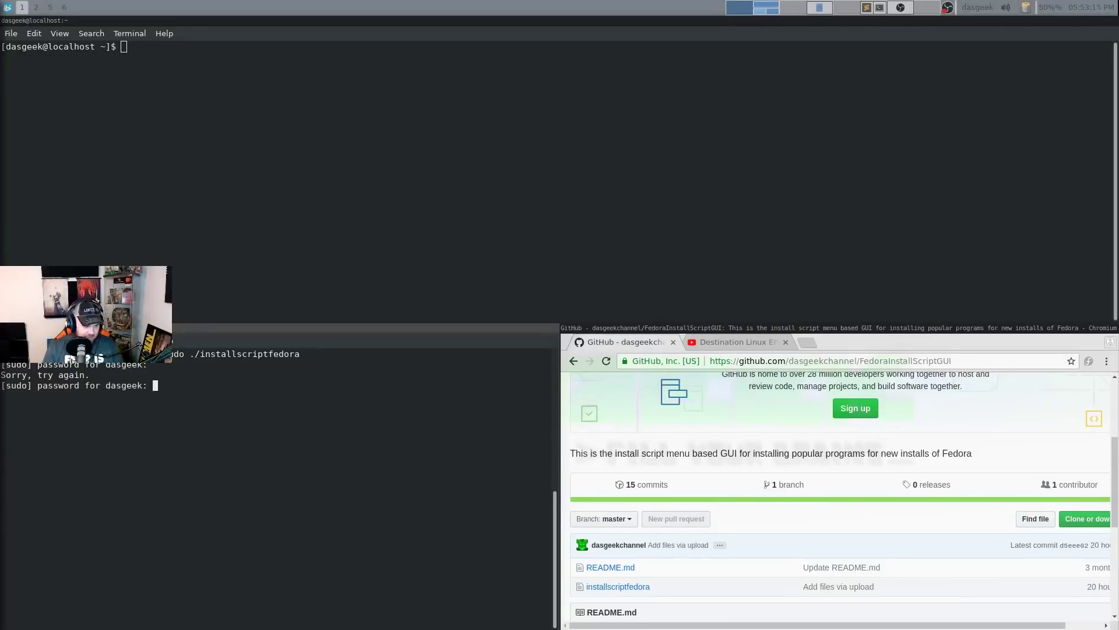
{"action": "key", "text": "Return"}
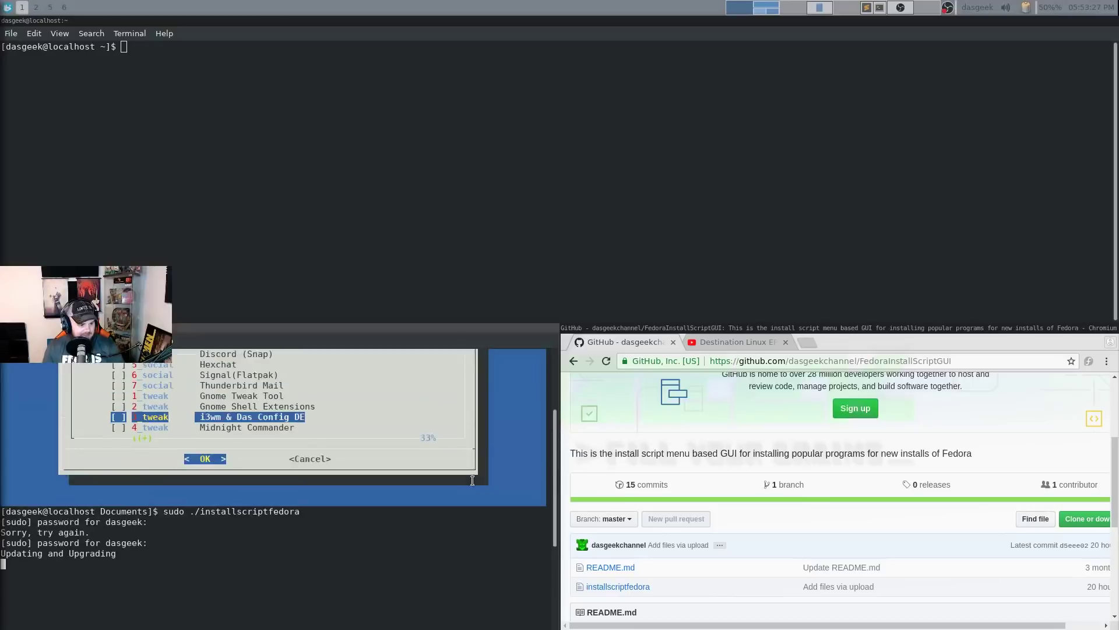
Step: Browse the installer's software checklist up to i3wm & Das Config DE, then cancel it
{"action": "key", "text": "Down"}
{"action": "key", "text": "Down"}
{"action": "key", "text": "Down"}
{"action": "key", "text": "Down"}
{"action": "key", "text": "Down"}
{"action": "key", "text": "Down"}
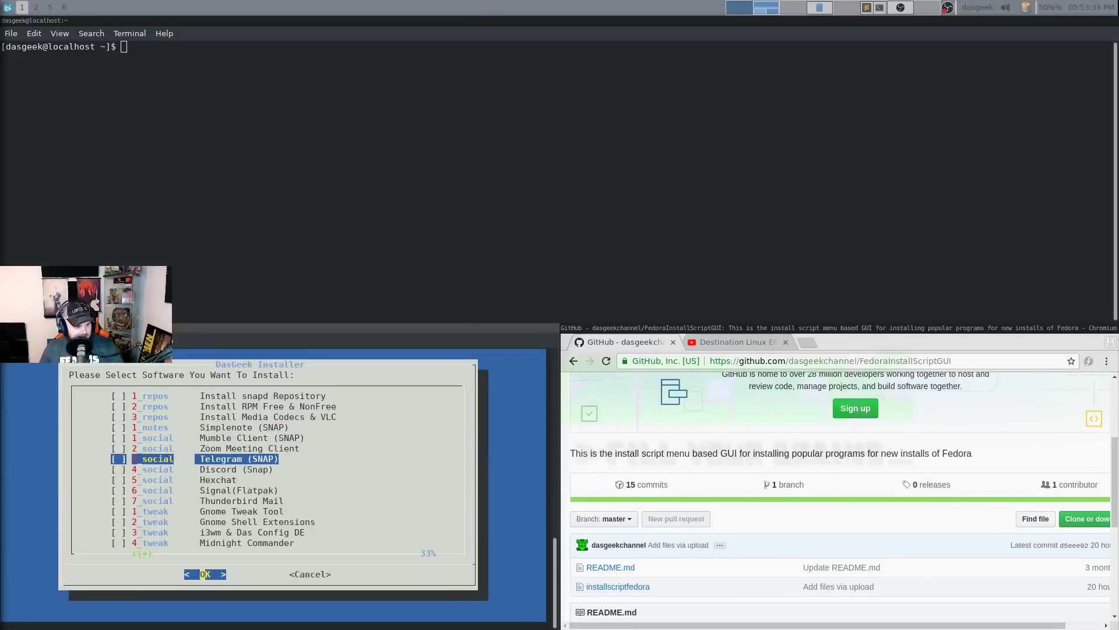
{"action": "key", "text": "Up"}
{"action": "key", "text": "Up"}
{"action": "key", "text": "Up"}
{"action": "key", "text": "Down"}
{"action": "key", "text": "Down"}
{"action": "key", "text": "Down"}
{"action": "key", "text": "Down"}
{"action": "key", "text": "Down"}
{"action": "key", "text": "Down"}
{"action": "key", "text": "Down"}
{"action": "key", "text": "Down"}
{"action": "key", "text": "Down"}
{"action": "key", "text": "Down"}
{"action": "key", "text": "Down"}
{"action": "key", "text": "Down"}
{"action": "key", "text": "Up"}
{"action": "key", "text": "Up"}
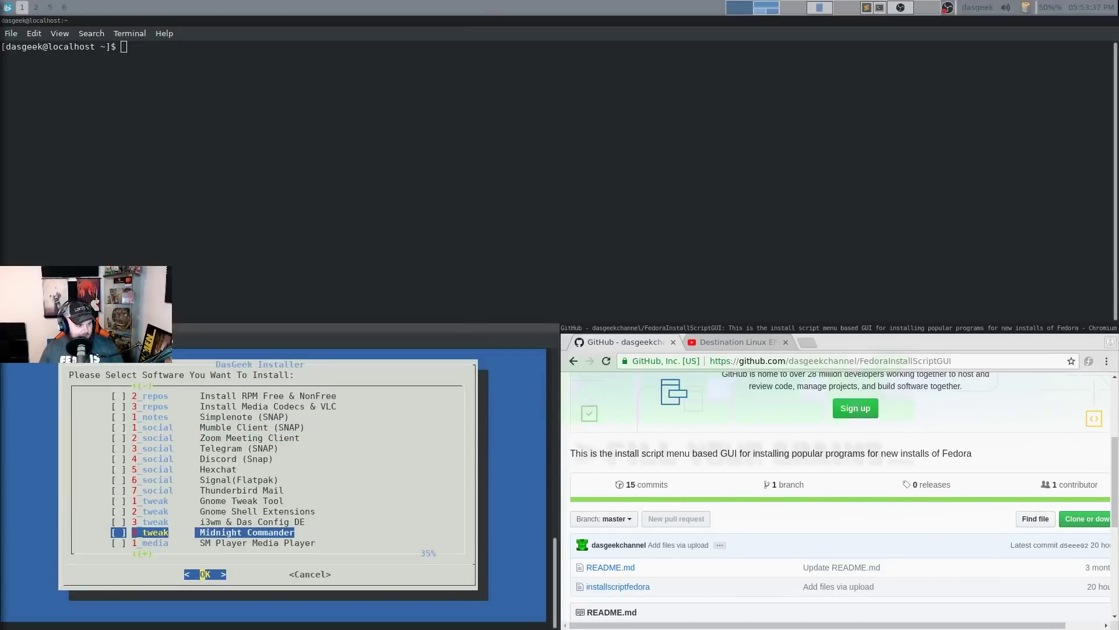
{"action": "key", "text": "Tab"}
{"action": "key", "text": "Return"}
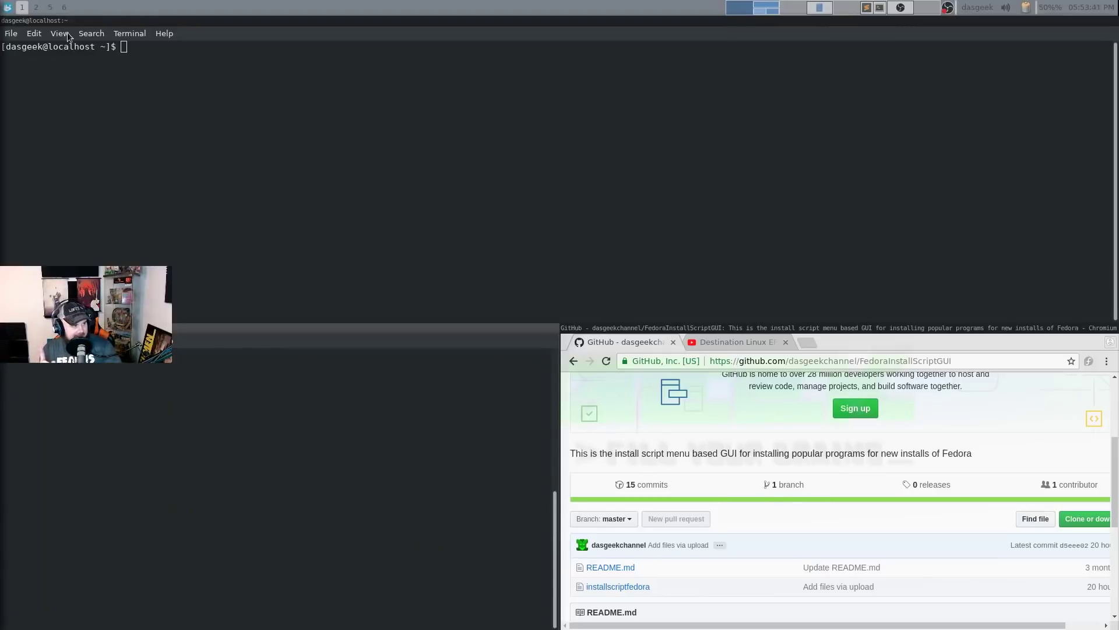
{"action": "left_click", "coordinate": [37, 11]}
Step: Scroll installscriptfedora to the i3 block and highlight the i3 packages on line 179
{"action": "left_click", "coordinate": [50, 7]}
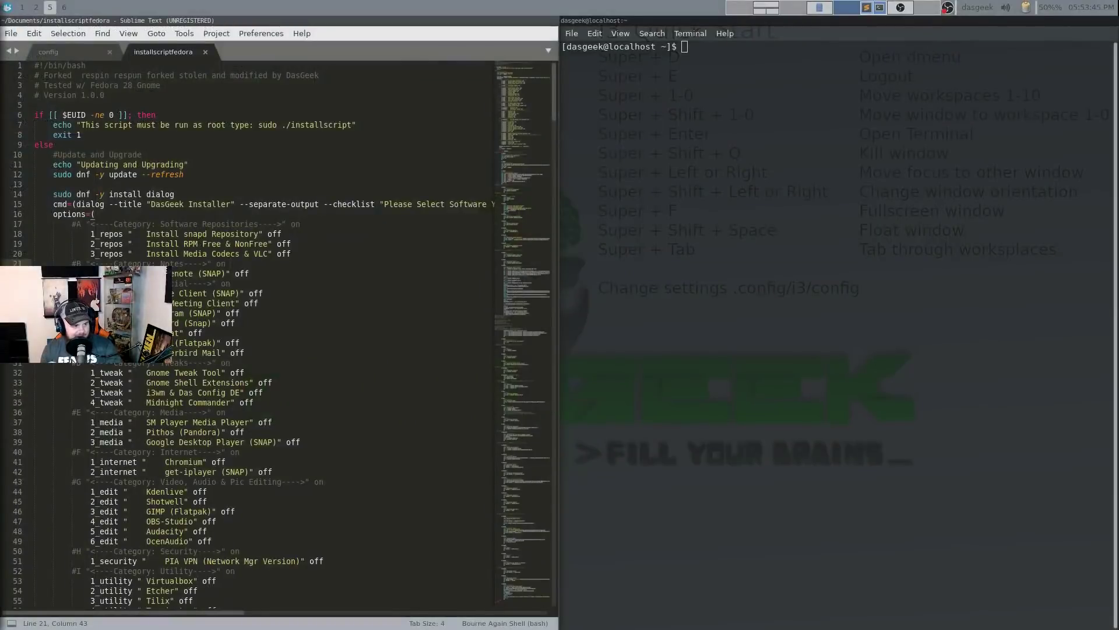
{"action": "scroll", "coordinate": [174, 194], "scroll_direction": "down", "scroll_amount": 5}
{"action": "scroll", "coordinate": [59, 195], "scroll_direction": "up", "scroll_amount": 2}
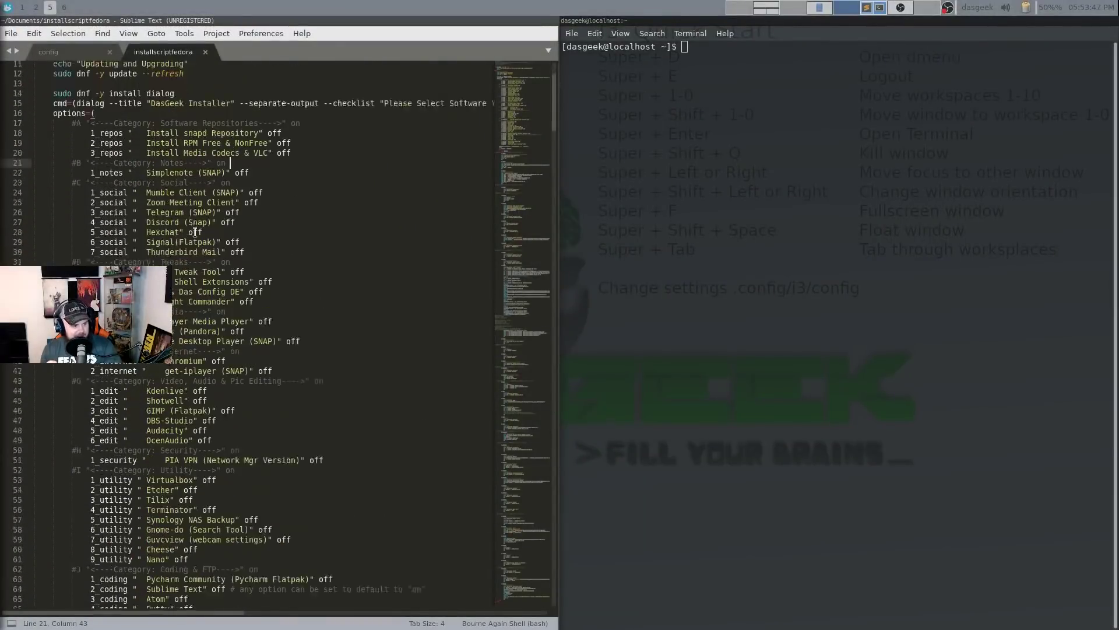
{"action": "scroll", "coordinate": [205, 354], "scroll_direction": "down", "scroll_amount": 3}
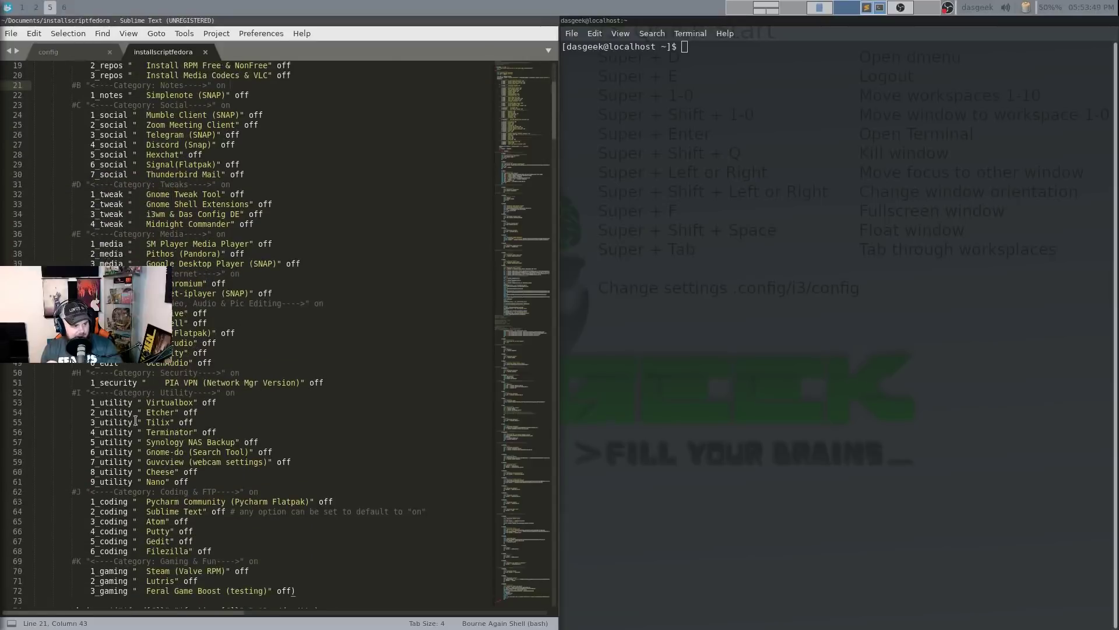
{"action": "scroll", "coordinate": [226, 444], "scroll_direction": "down", "scroll_amount": 20}
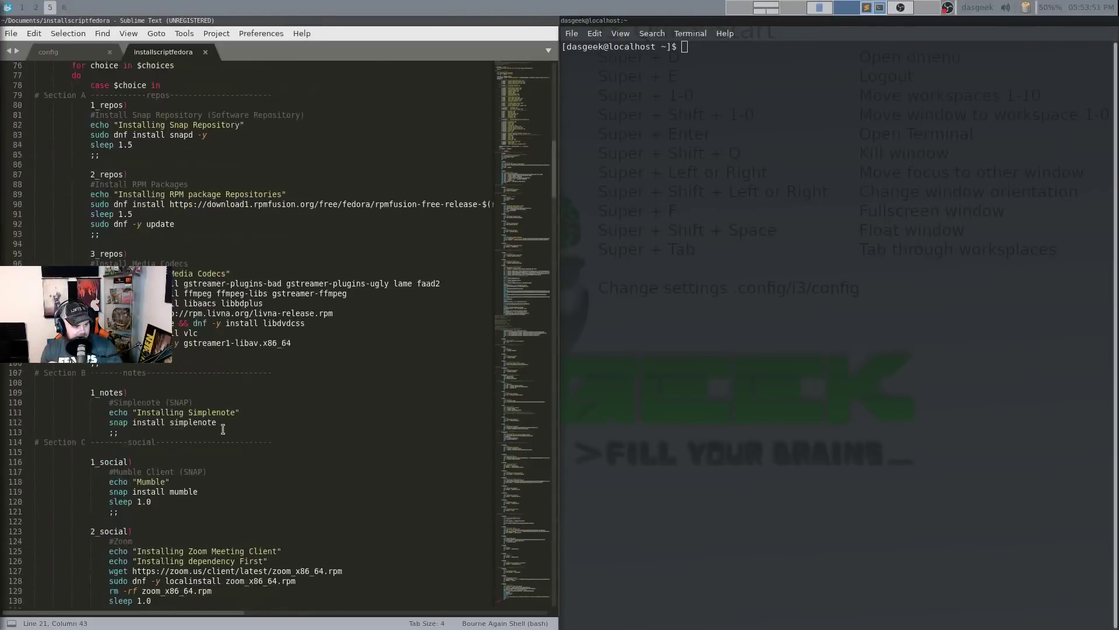
{"action": "scroll", "coordinate": [219, 423], "scroll_direction": "down", "scroll_amount": 10}
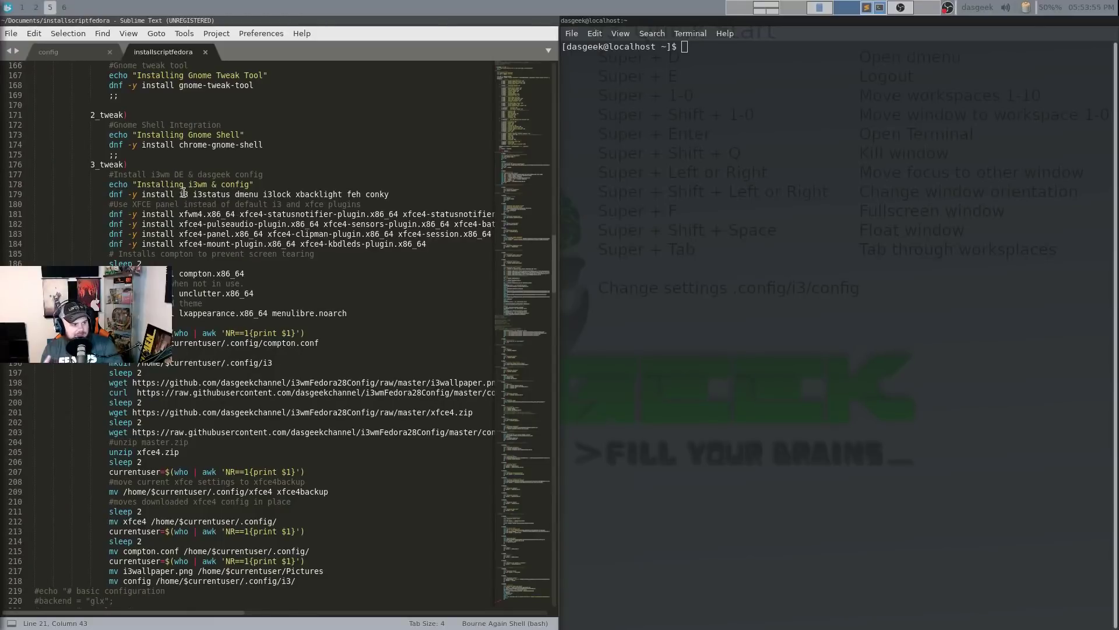
{"action": "left_click_drag", "start_coordinate": [390, 194], "coordinate": [175, 194]}
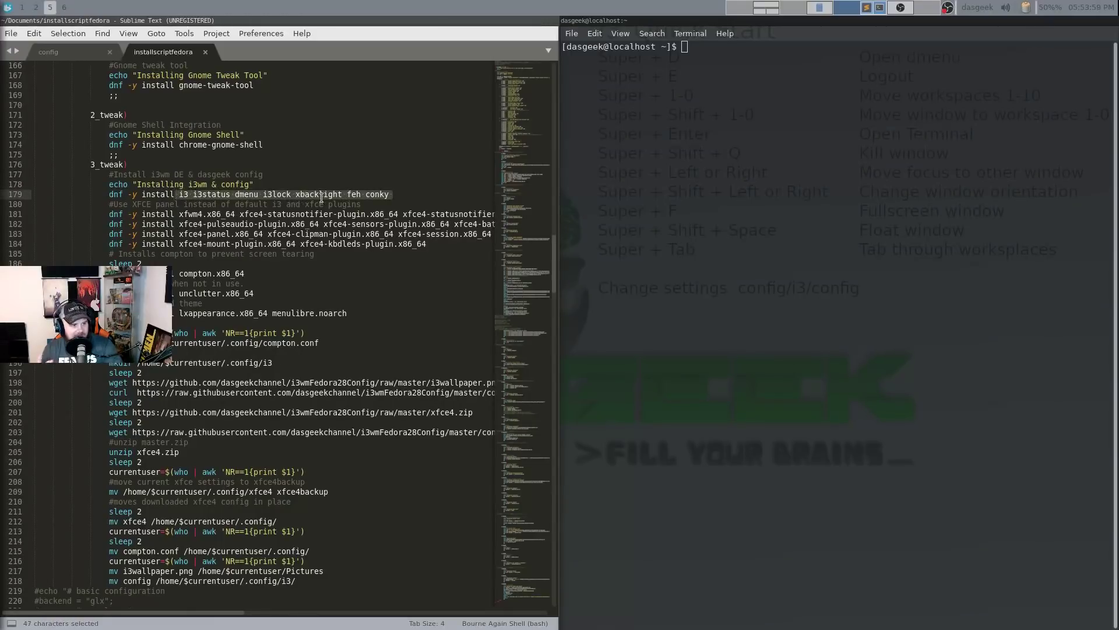
Step: Mark the compton.conf creation (194), i3 config folder (196) and compton.conf download (199) lines
{"action": "scroll", "coordinate": [315, 210], "scroll_direction": "down", "scroll_amount": 1}
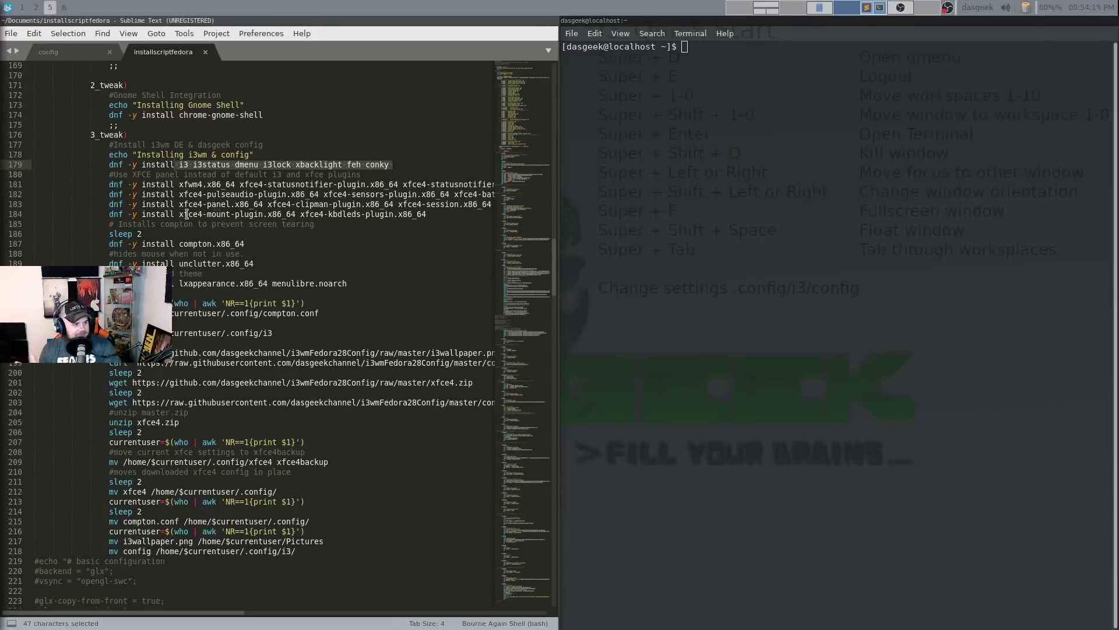
{"action": "scroll", "coordinate": [208, 248], "scroll_direction": "down", "scroll_amount": 2}
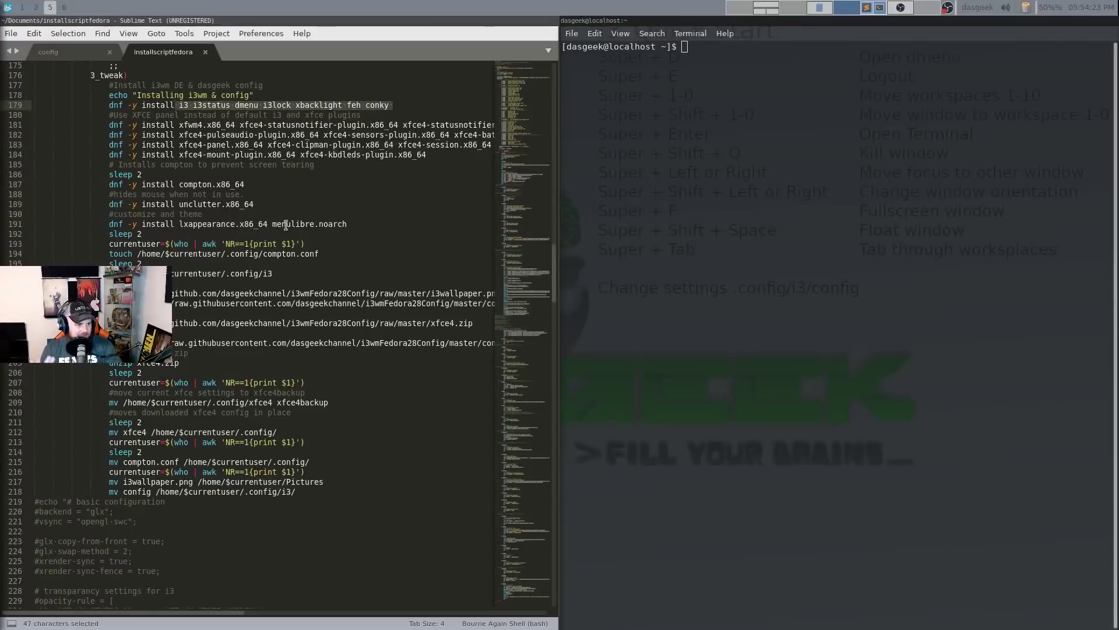
{"action": "scroll", "coordinate": [186, 236], "scroll_direction": "down", "scroll_amount": 2}
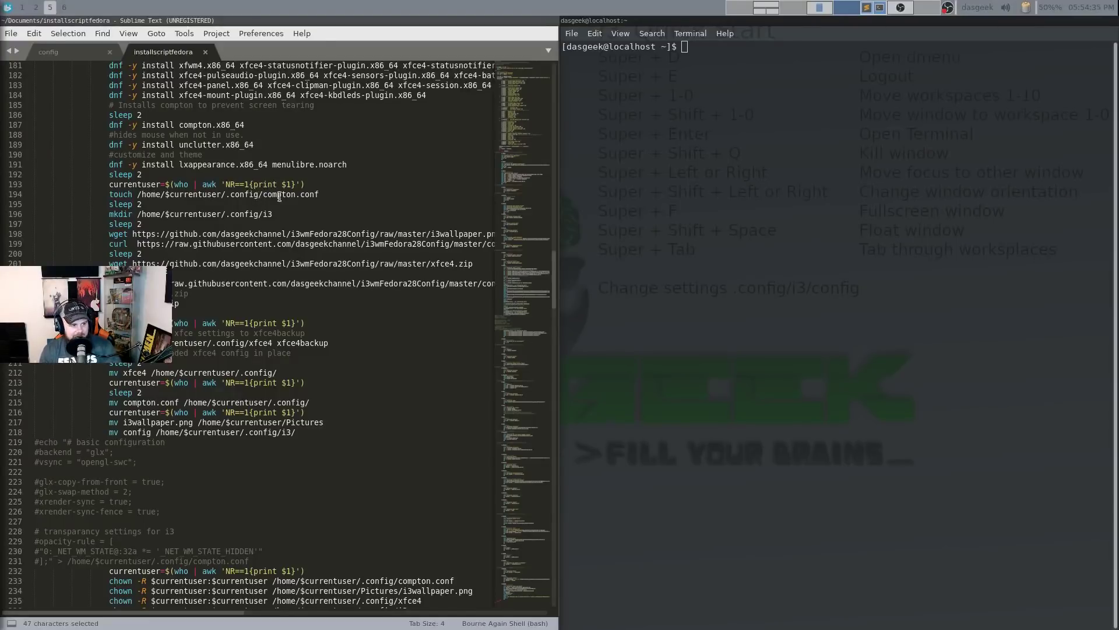
{"action": "left_click", "coordinate": [328, 195]}
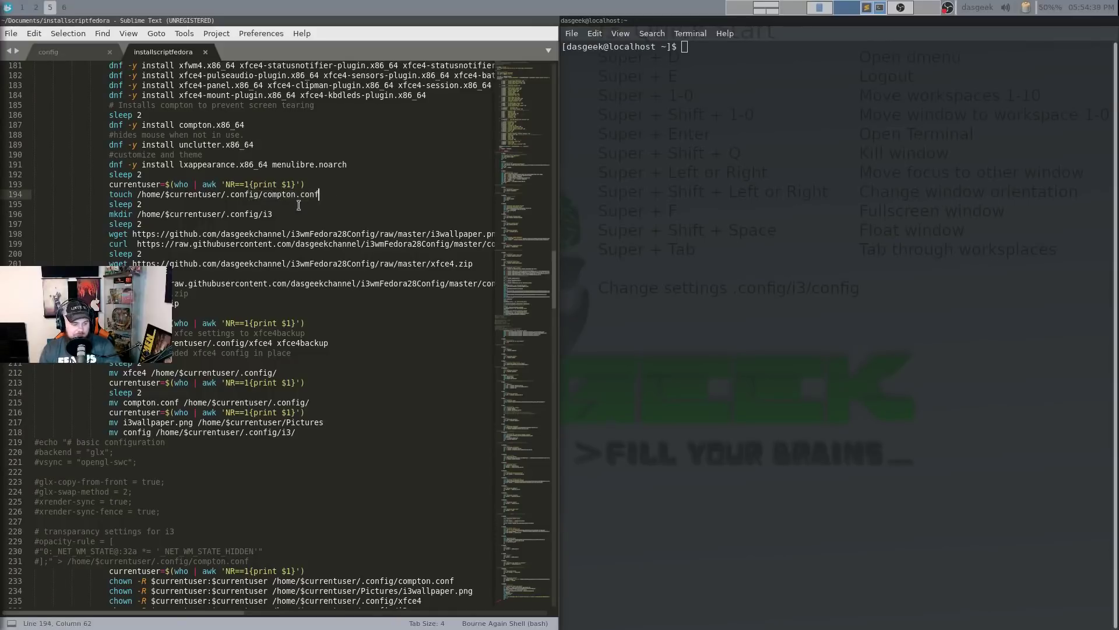
{"action": "left_click", "coordinate": [235, 214]}
{"action": "scroll", "coordinate": [260, 234], "scroll_direction": "down", "scroll_amount": 2}
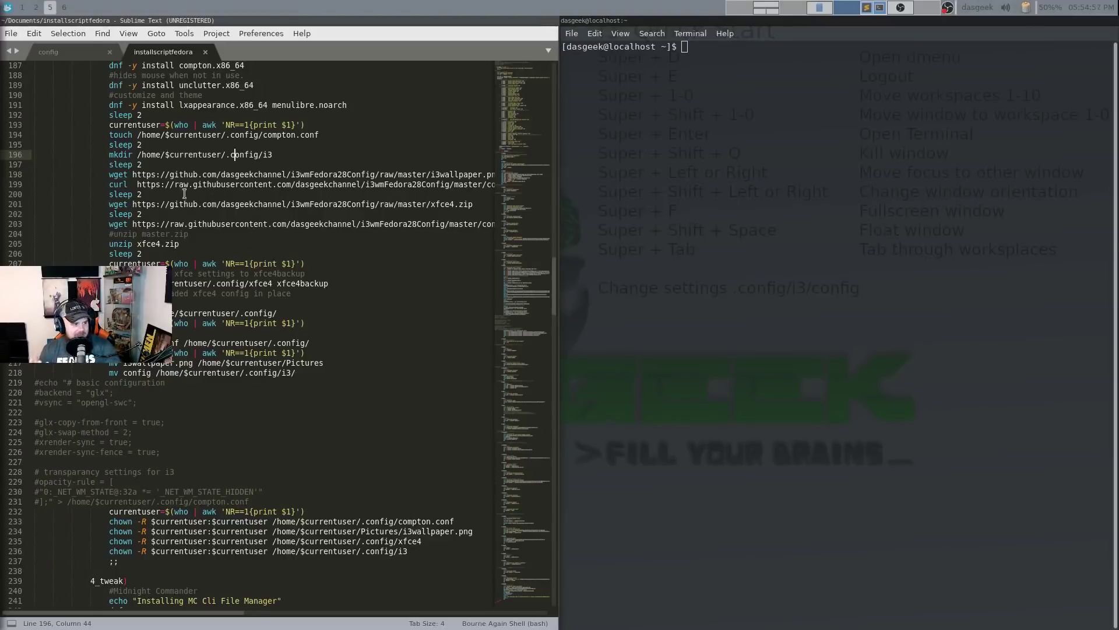
{"action": "left_click", "coordinate": [307, 184]}
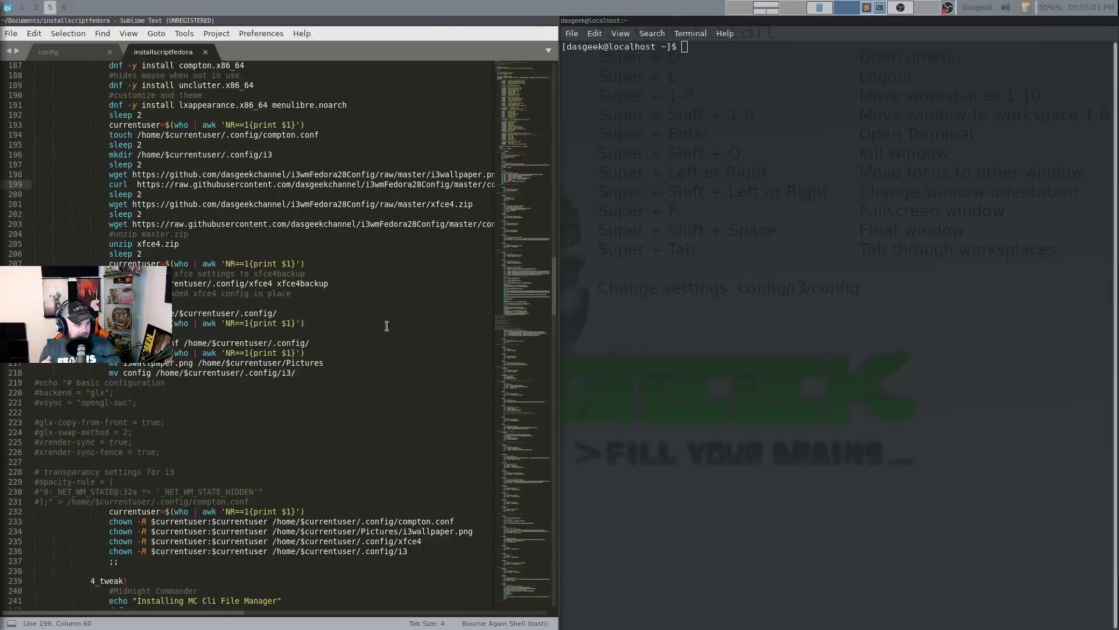
Step: Mark the unzip xfce4.zip, currentuser (207) and xfce4 backup move (209) lines
{"action": "scroll", "coordinate": [202, 616], "scroll_direction": "right", "scroll_amount": 5}
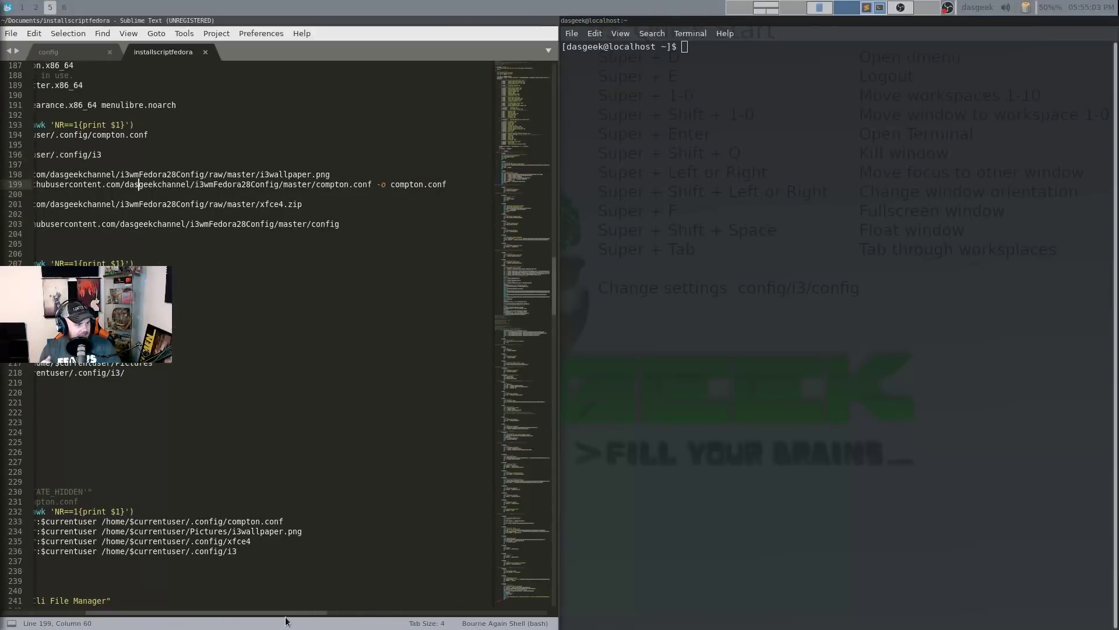
{"action": "scroll", "coordinate": [198, 616], "scroll_direction": "left", "scroll_amount": 5}
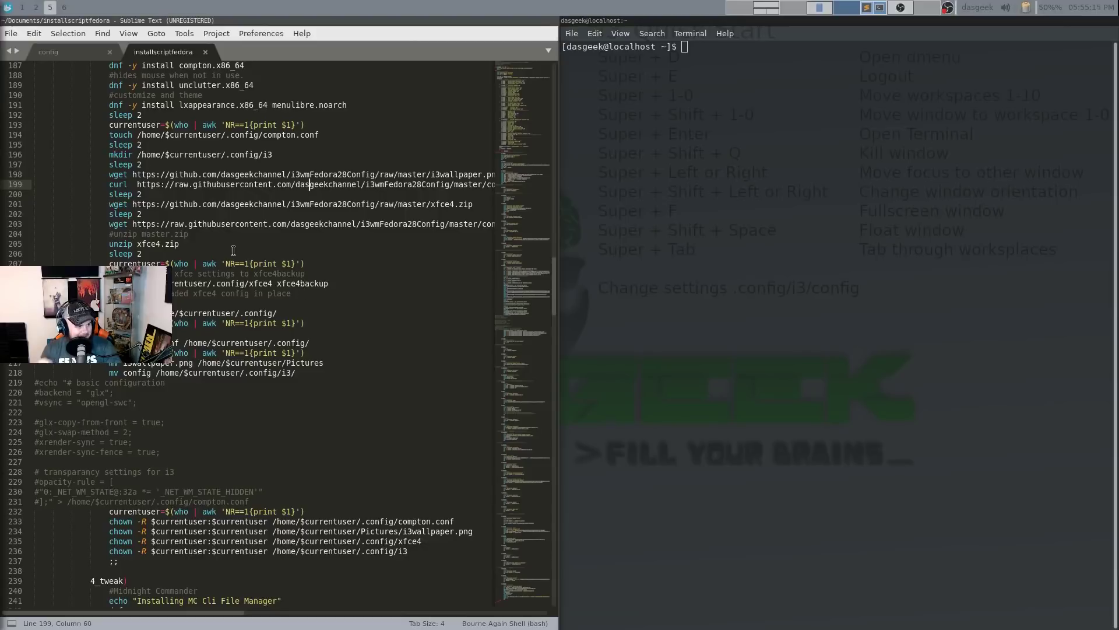
{"action": "left_click", "coordinate": [190, 244]}
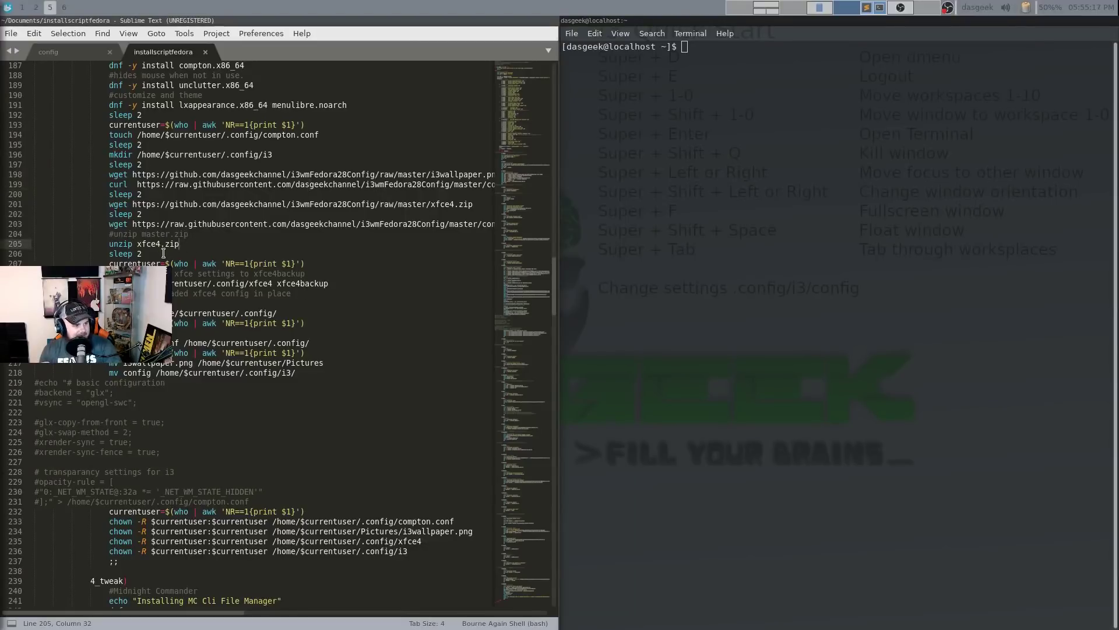
{"action": "scroll", "coordinate": [189, 244], "scroll_direction": "down", "scroll_amount": 3}
{"action": "scroll", "coordinate": [191, 244], "scroll_direction": "down", "scroll_amount": 1}
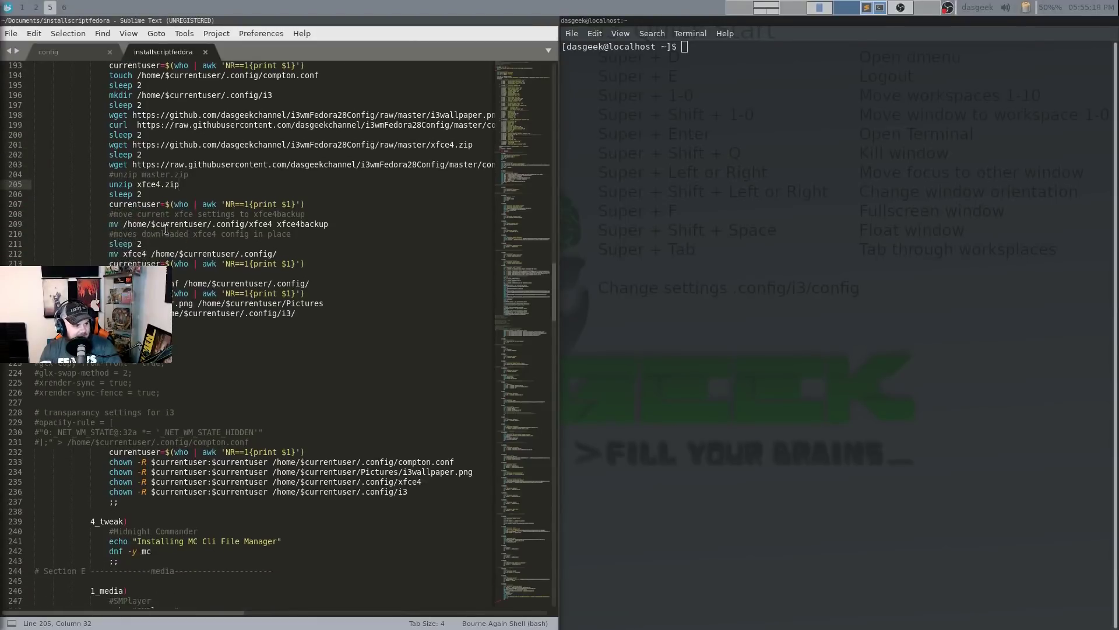
{"action": "left_click", "coordinate": [146, 205]}
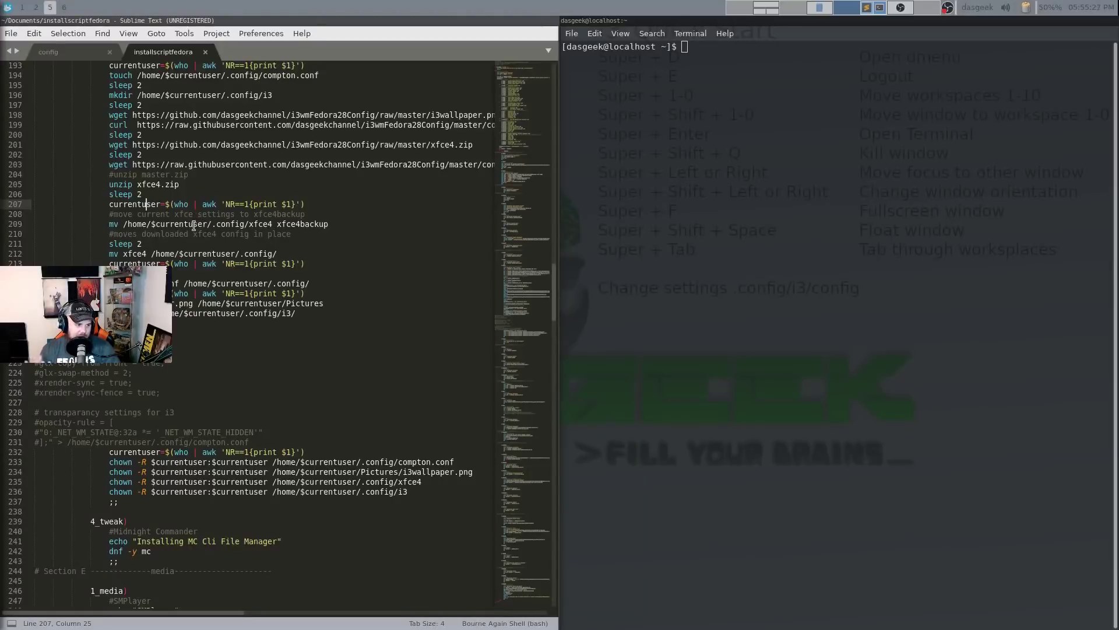
{"action": "left_click", "coordinate": [195, 224]}
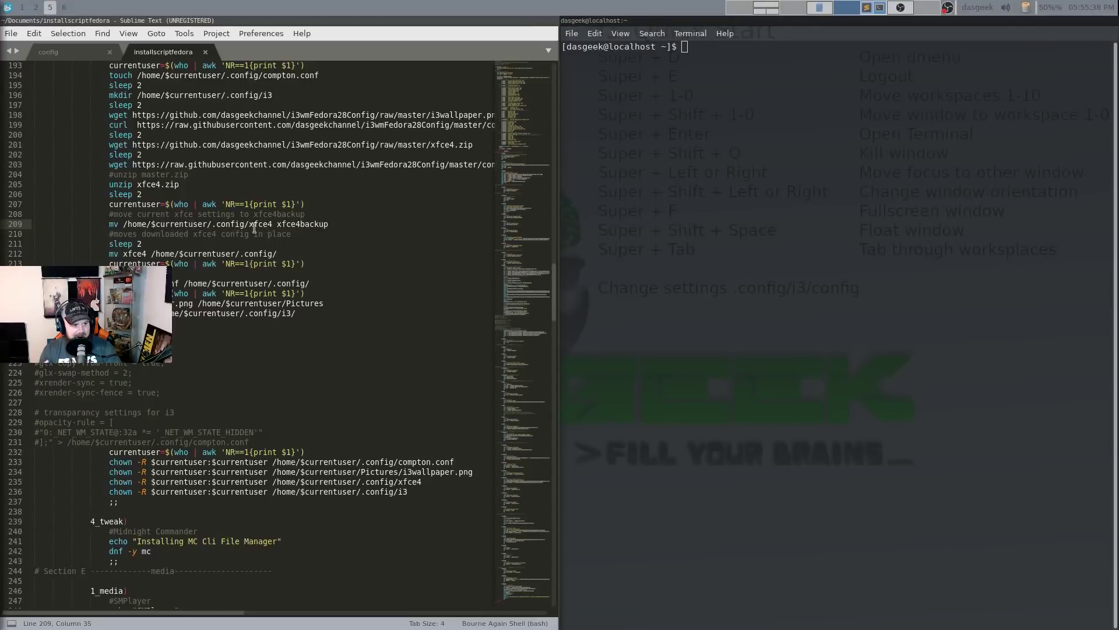
{"action": "left_click_drag", "start_coordinate": [249, 226], "coordinate": [336, 223]}
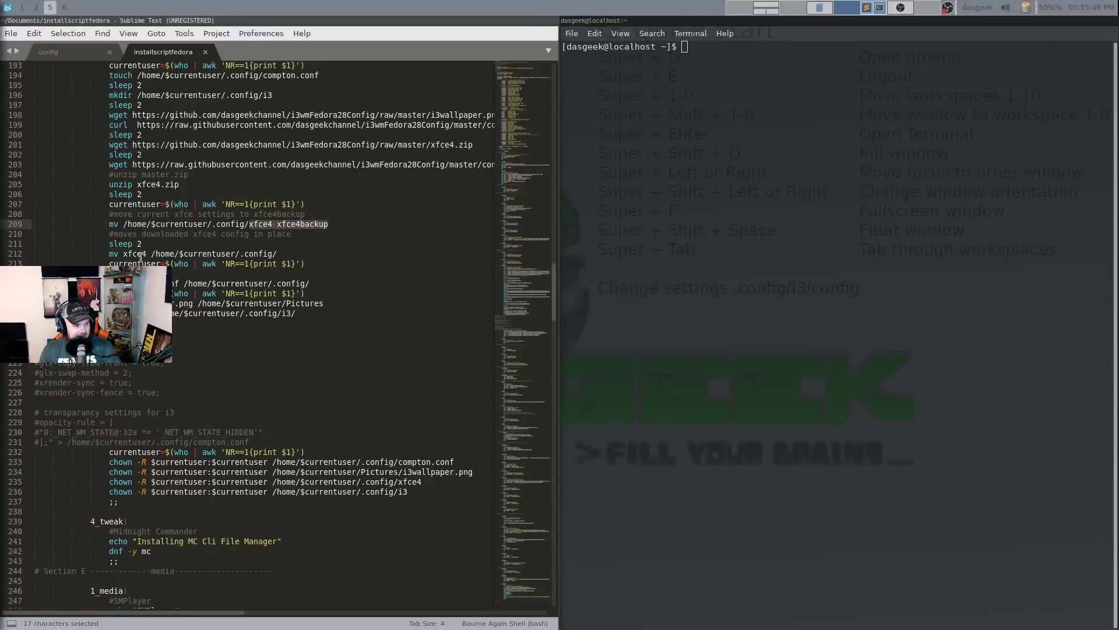
{"action": "left_click", "coordinate": [299, 223]}
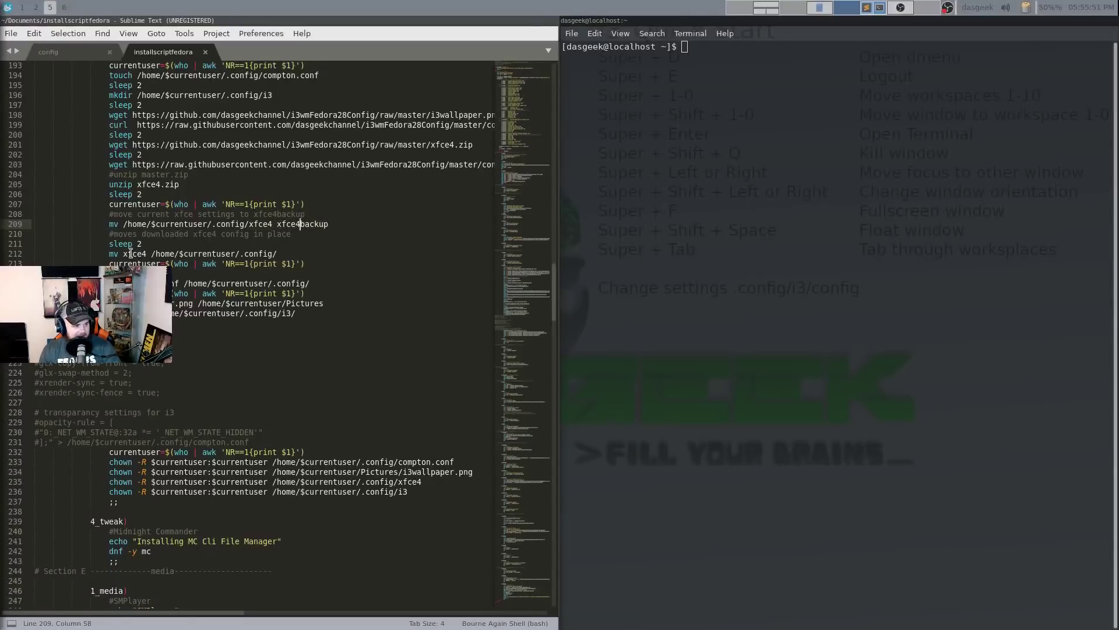
{"action": "scroll", "coordinate": [228, 252], "scroll_direction": "down", "scroll_amount": 2}
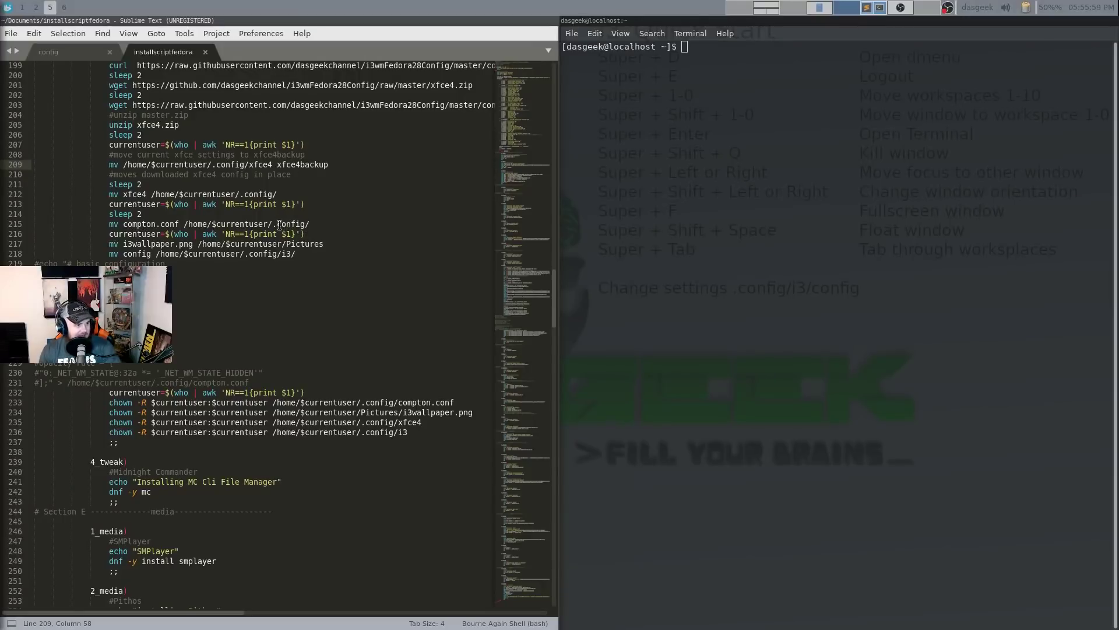
{"action": "scroll", "coordinate": [281, 225], "scroll_direction": "down", "scroll_amount": 1}
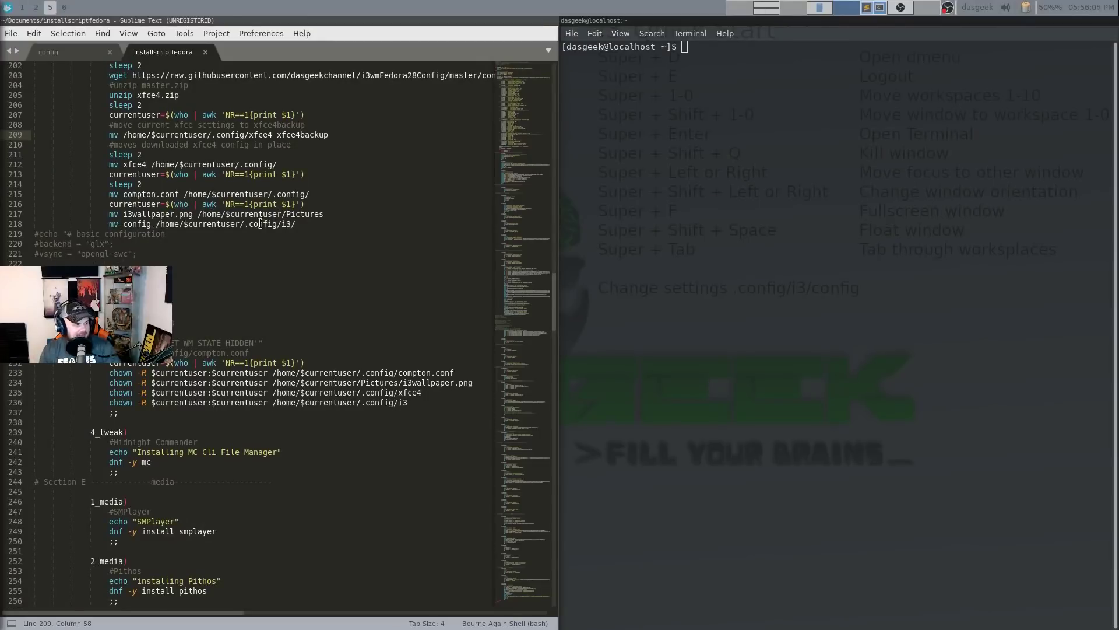
{"action": "scroll", "coordinate": [314, 237], "scroll_direction": "down", "scroll_amount": 3}
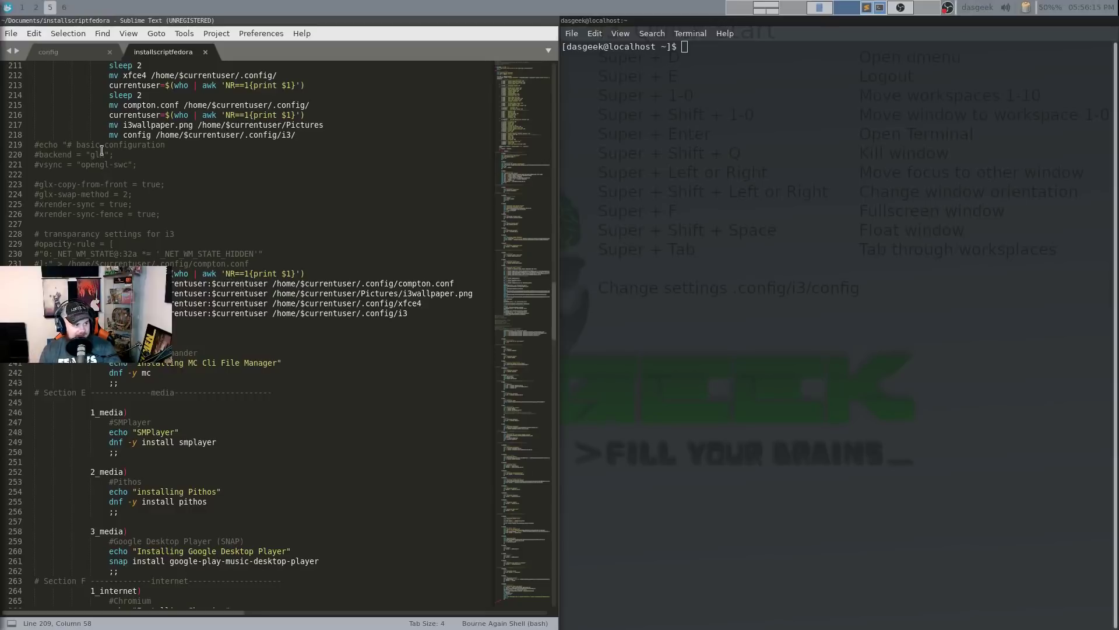
{"action": "scroll", "coordinate": [141, 182], "scroll_direction": "up", "scroll_amount": 14}
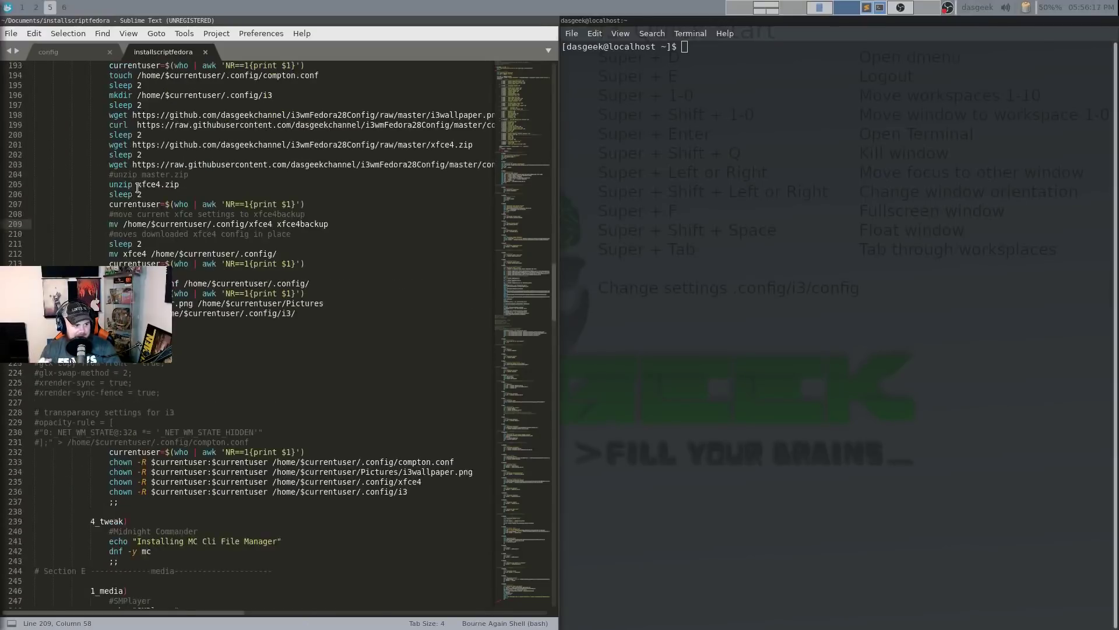
{"action": "scroll", "coordinate": [137, 188], "scroll_direction": "up", "scroll_amount": 2}
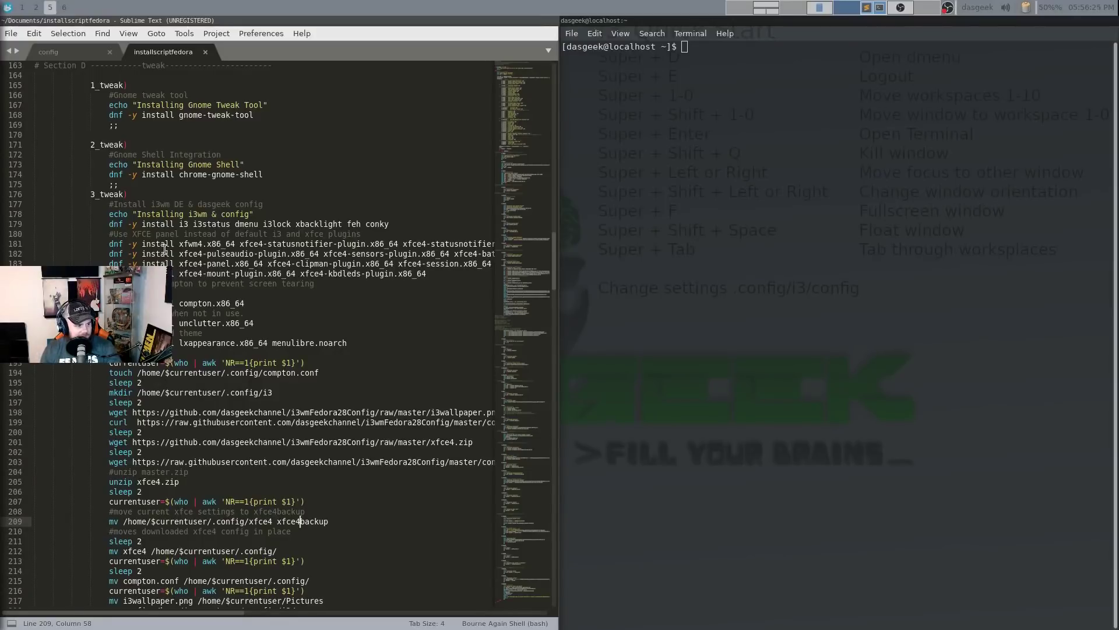
{"action": "scroll", "coordinate": [164, 255], "scroll_direction": "down", "scroll_amount": 3}
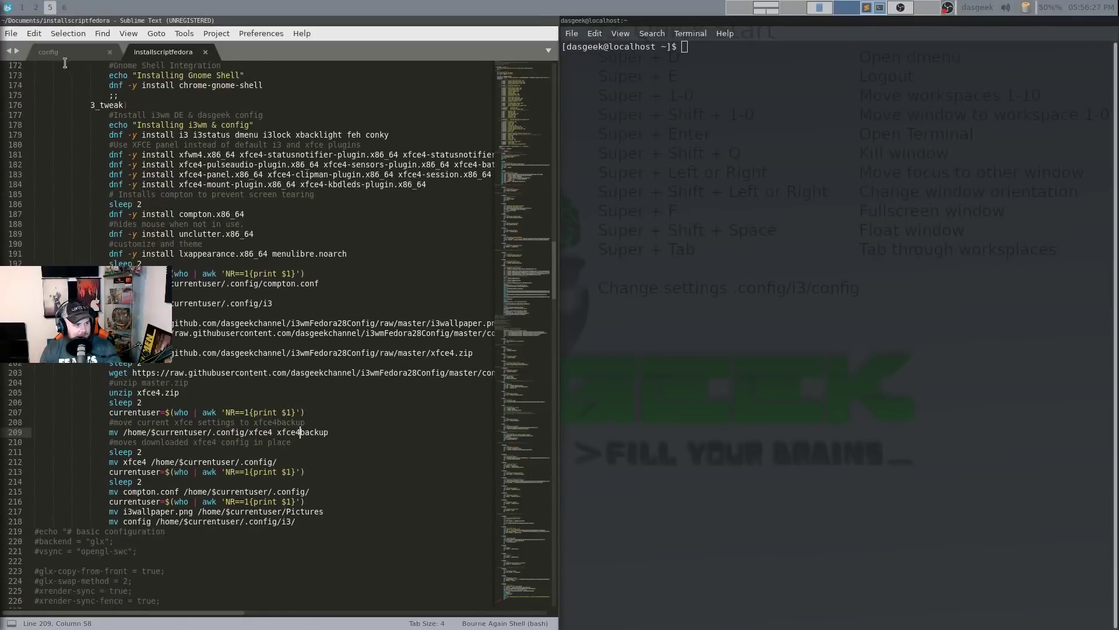
{"action": "left_click", "coordinate": [65, 63]}
Step: Switch to the i3 config tab and select the '# KEY DEFINITIONS TO REMEMBER' line 30
{"action": "key", "text": "ctrl+Page_Up"}
{"action": "scroll", "coordinate": [171, 249], "scroll_direction": "up", "scroll_amount": 8}
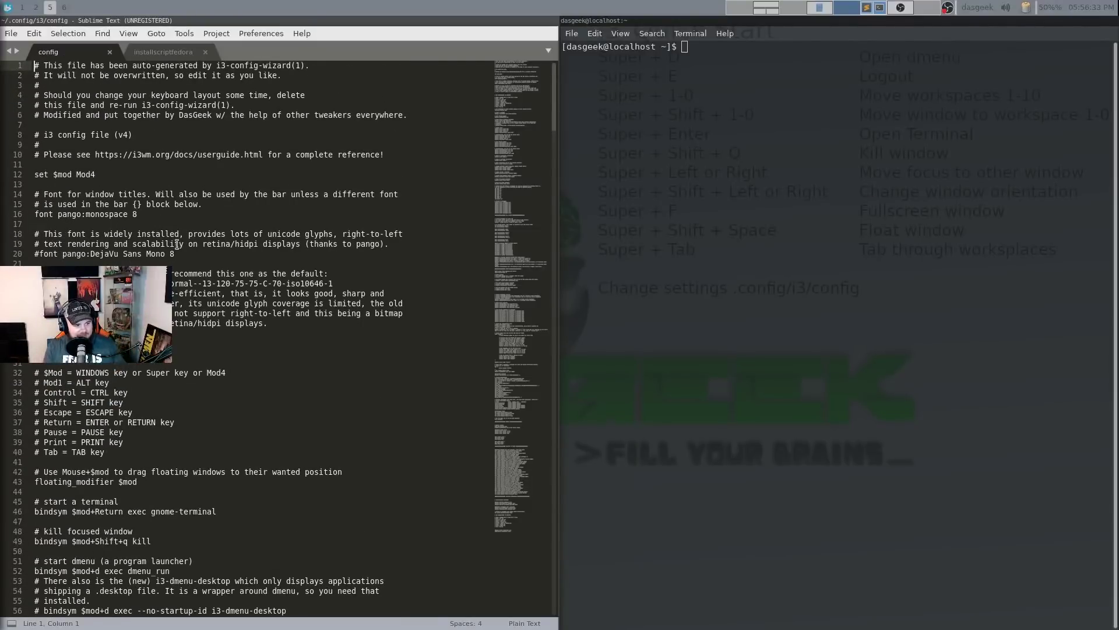
{"action": "scroll", "coordinate": [177, 257], "scroll_direction": "down", "scroll_amount": 4}
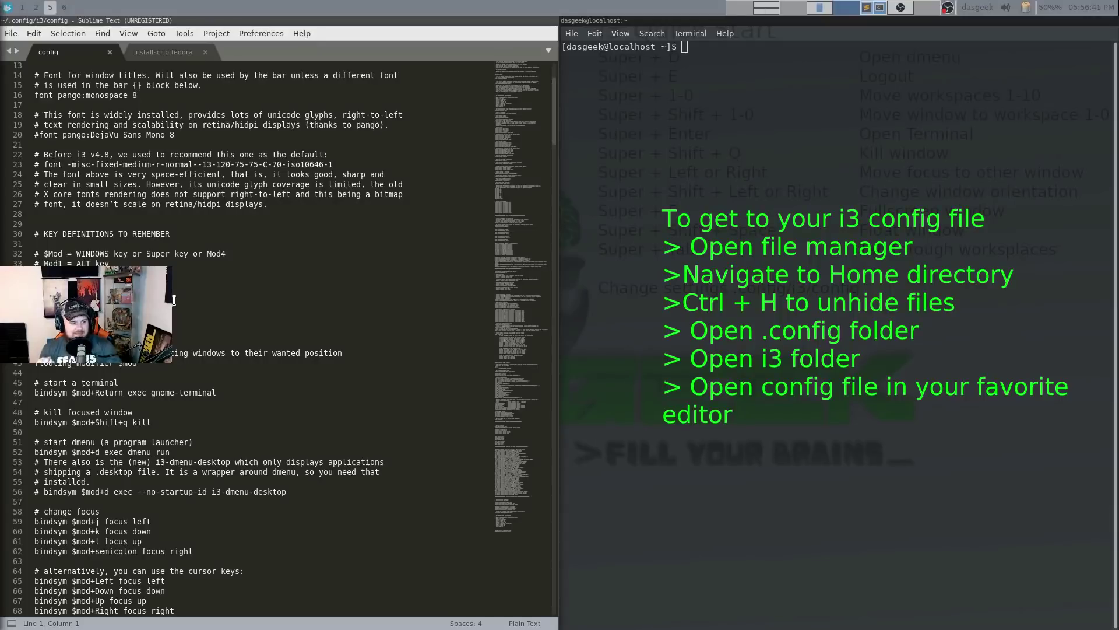
{"action": "left_click", "coordinate": [95, 234]}
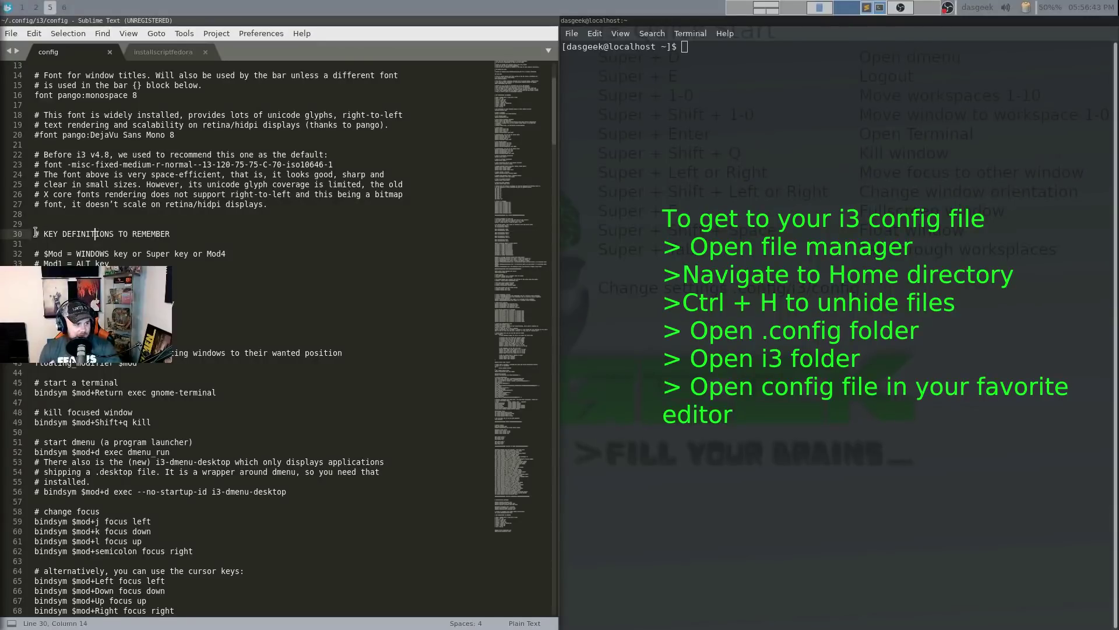
{"action": "key", "text": "shift+Right"}
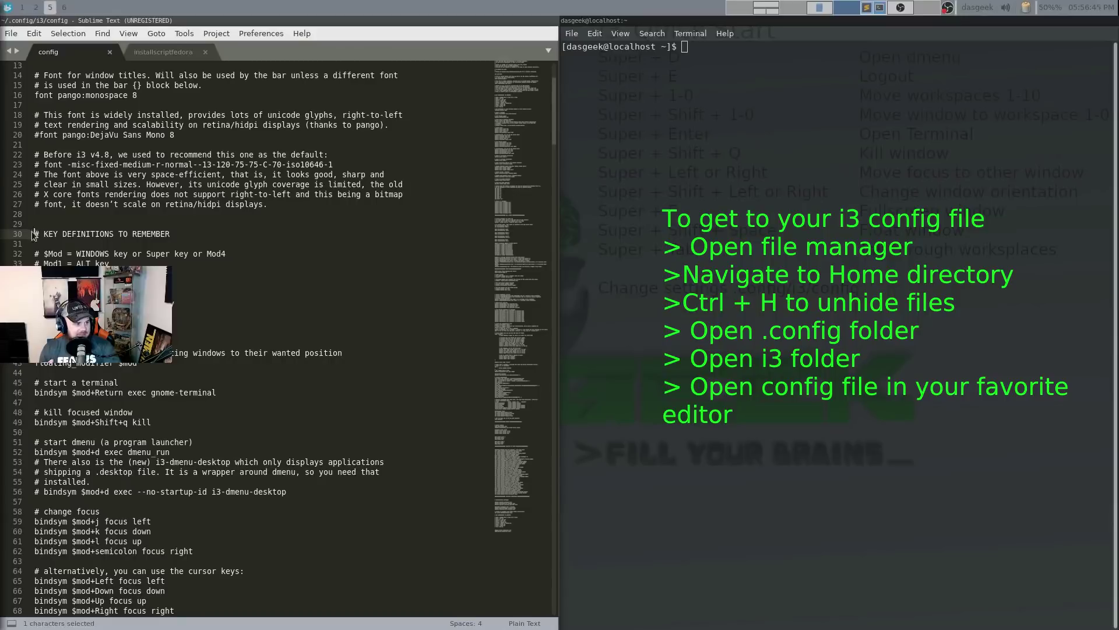
{"action": "left_click", "coordinate": [56, 241]}
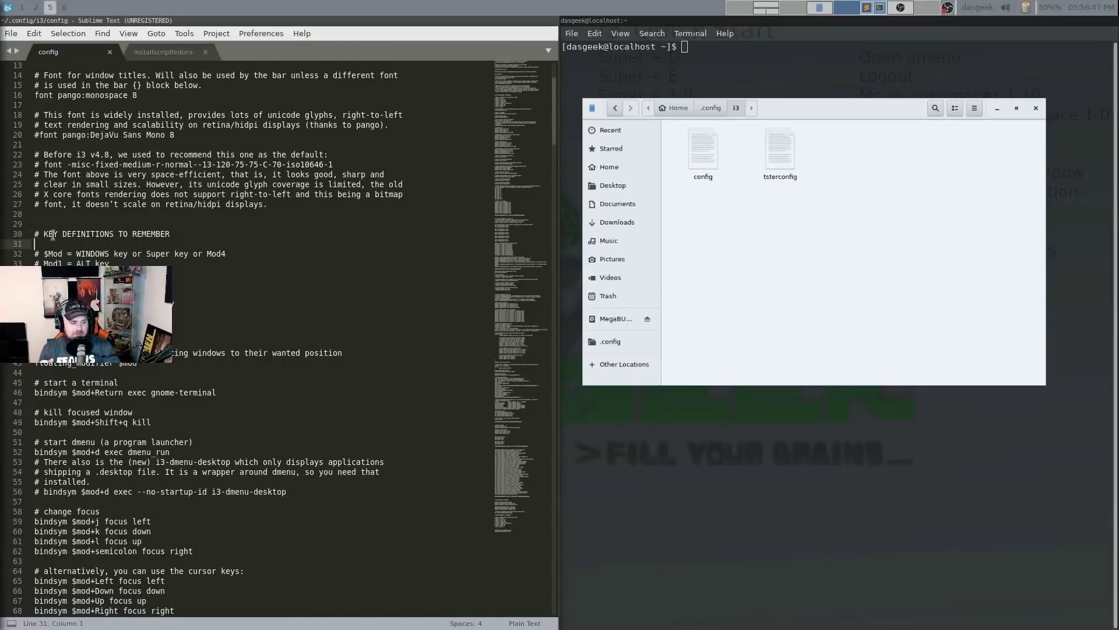
{"action": "left_click_drag", "start_coordinate": [57, 241], "coordinate": [33, 232]}
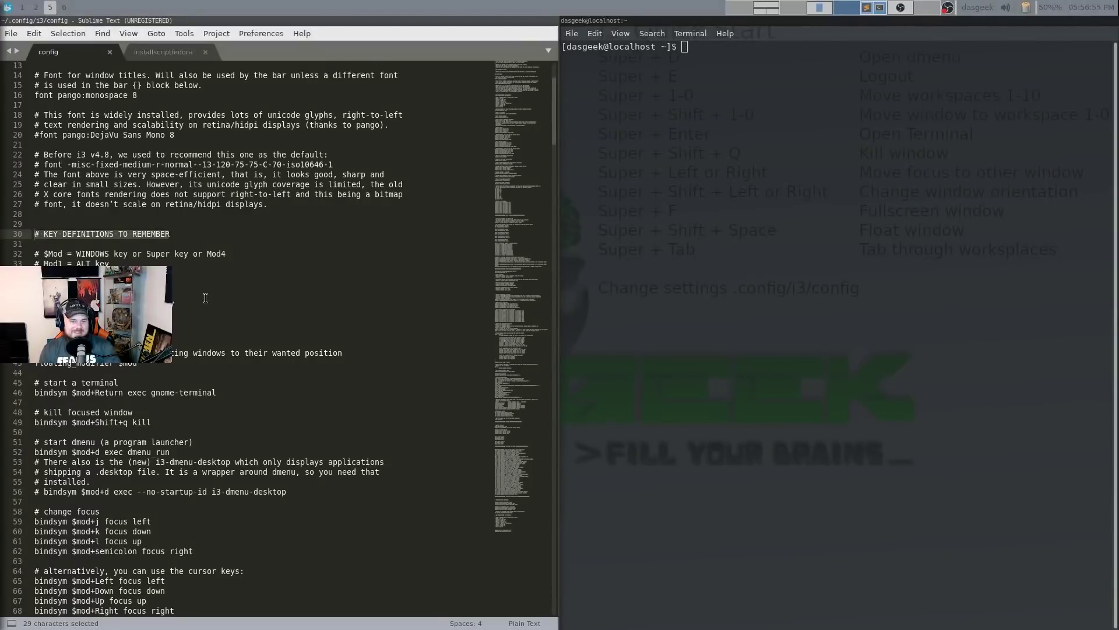
{"action": "left_click", "coordinate": [78, 251]}
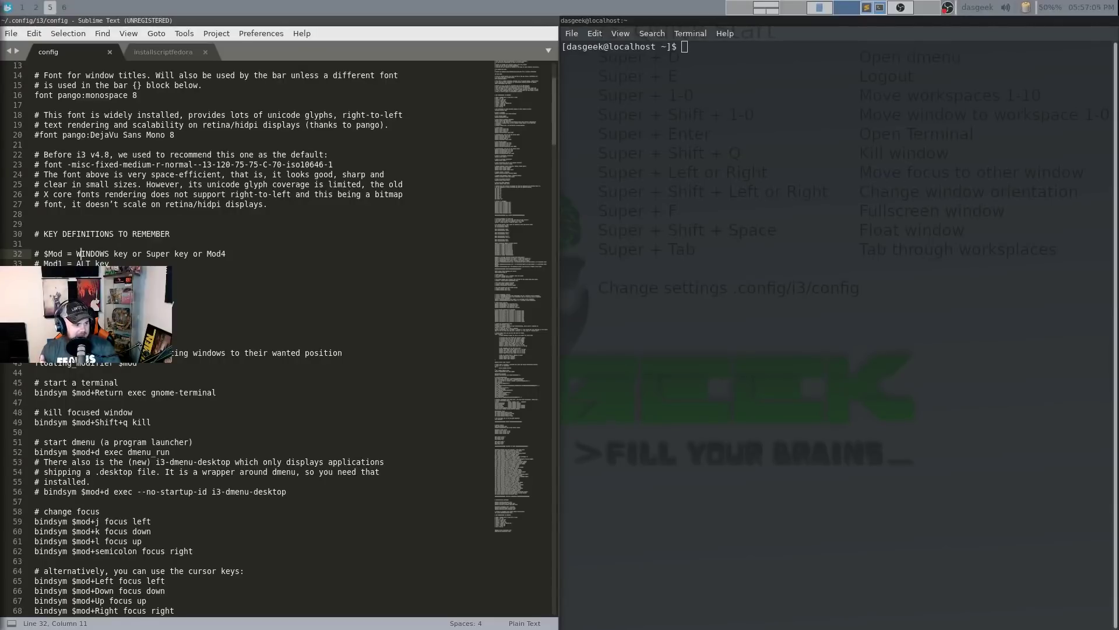
{"action": "scroll", "coordinate": [60, 209], "scroll_direction": "down", "scroll_amount": 3}
{"action": "scroll", "coordinate": [92, 239], "scroll_direction": "down", "scroll_amount": 2}
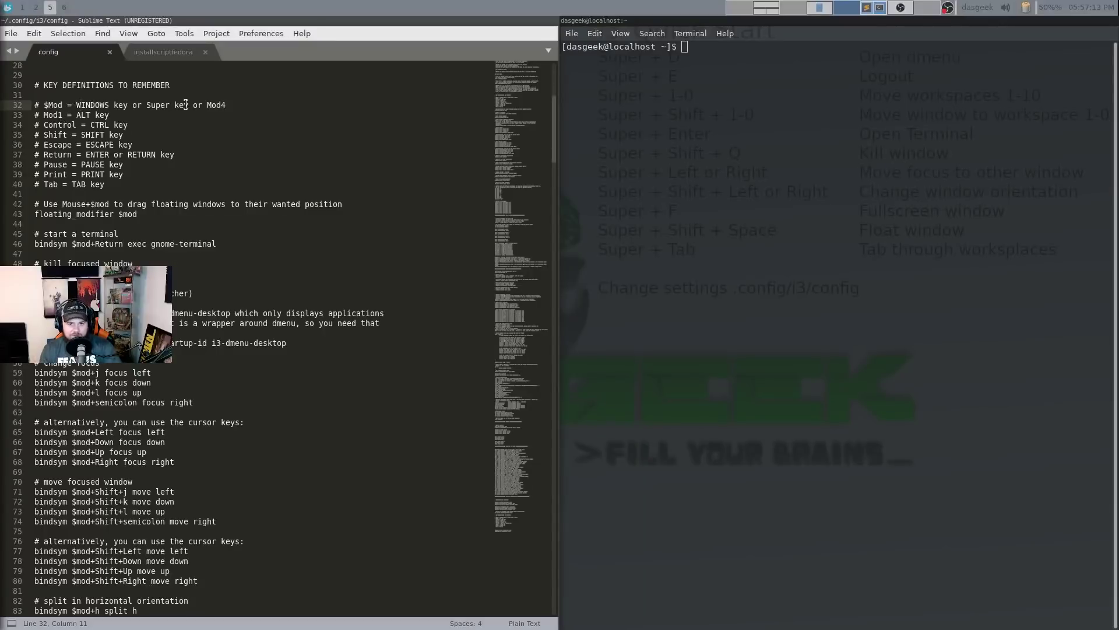
{"action": "scroll", "coordinate": [185, 103], "scroll_direction": "down", "scroll_amount": 5}
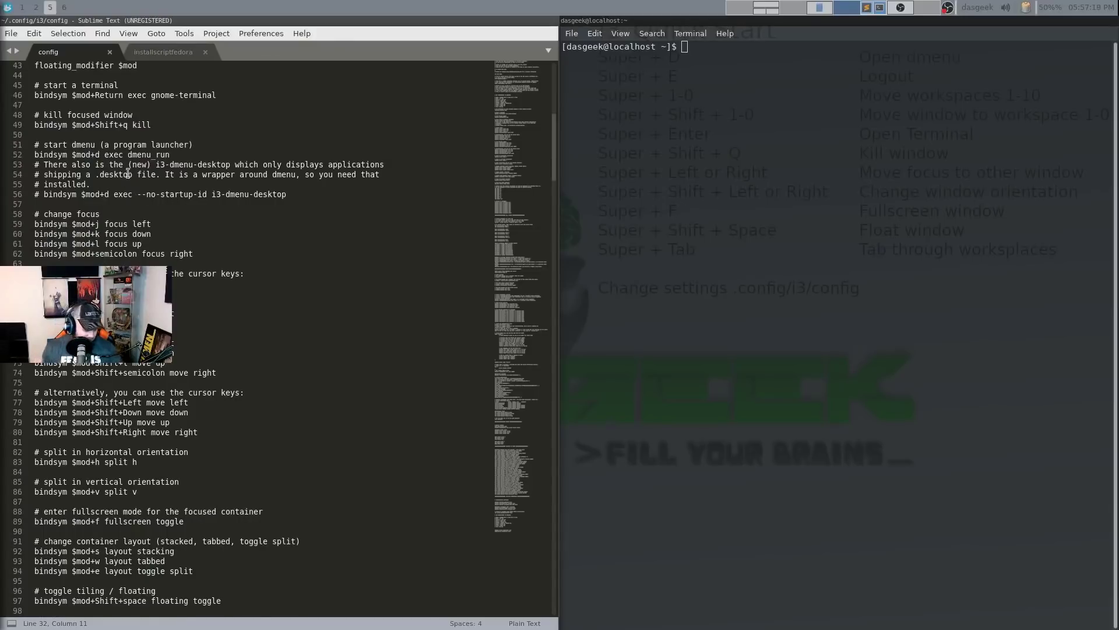
{"action": "key", "text": "super+d"}
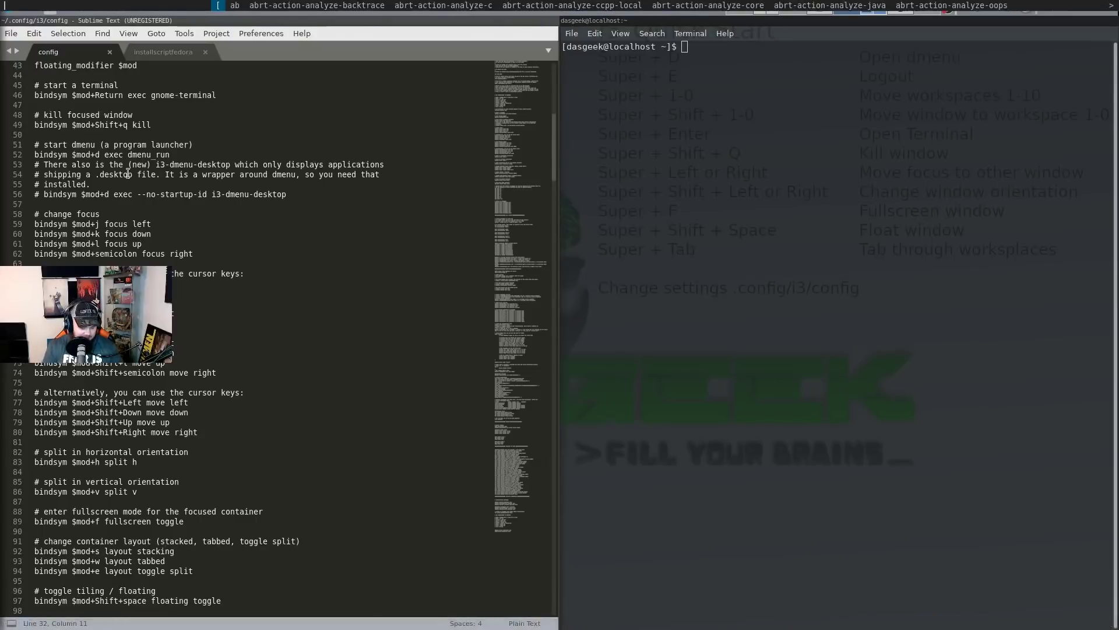
{"action": "type", "text": "fire"}
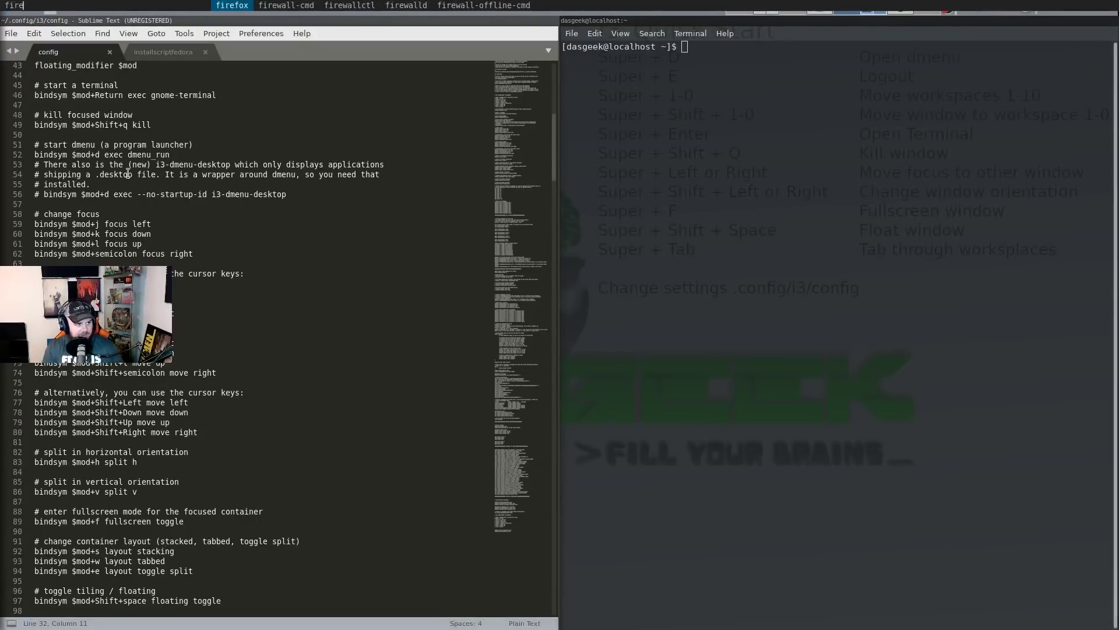
{"action": "key", "text": "Return"}
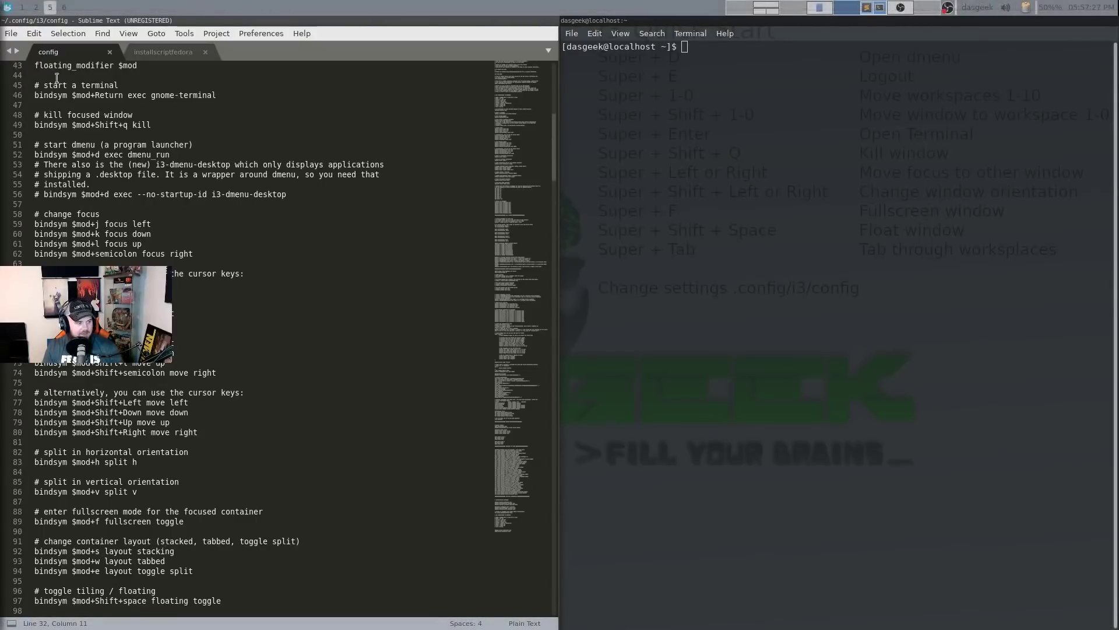
{"action": "left_click", "coordinate": [8, 6]}
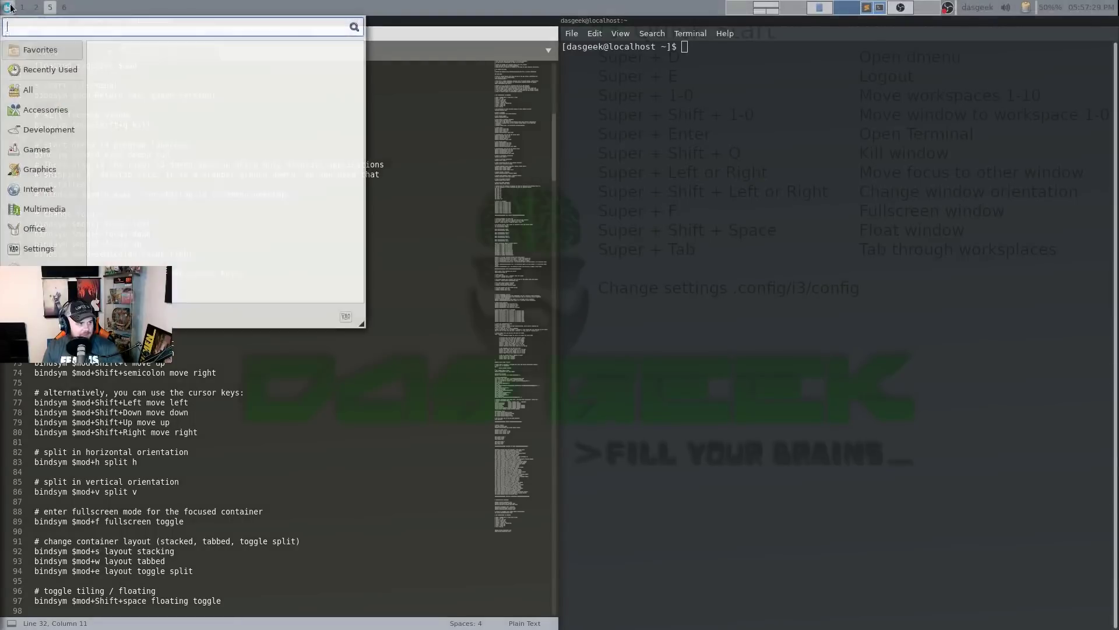
{"action": "left_click", "coordinate": [9, 7]}
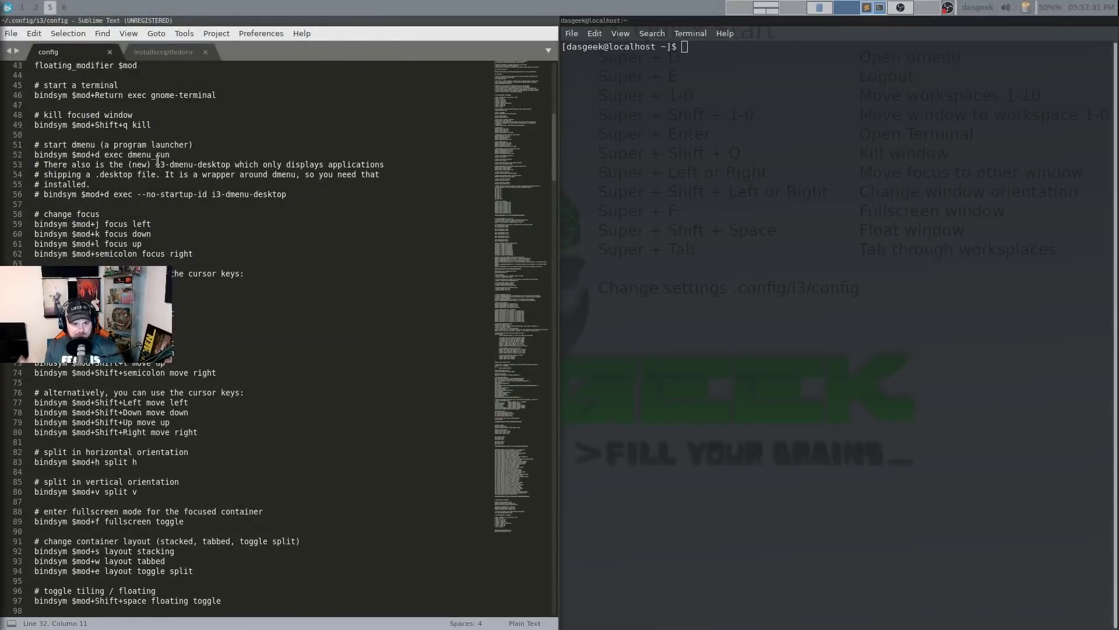
{"action": "scroll", "coordinate": [157, 231], "scroll_direction": "down", "scroll_amount": 2}
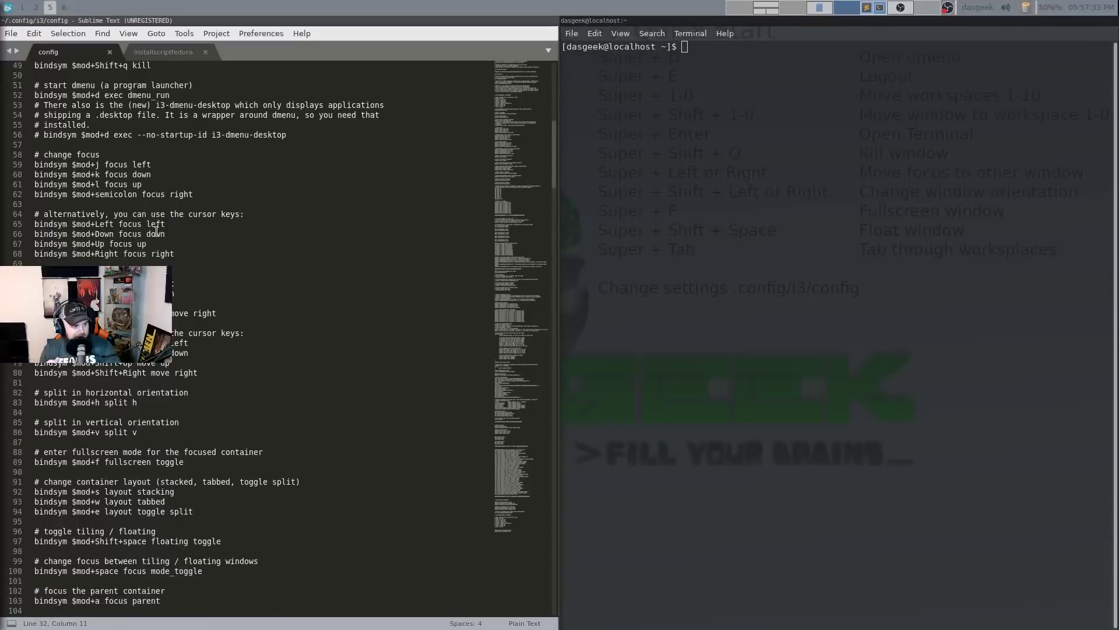
{"action": "scroll", "coordinate": [156, 231], "scroll_direction": "down", "scroll_amount": 2}
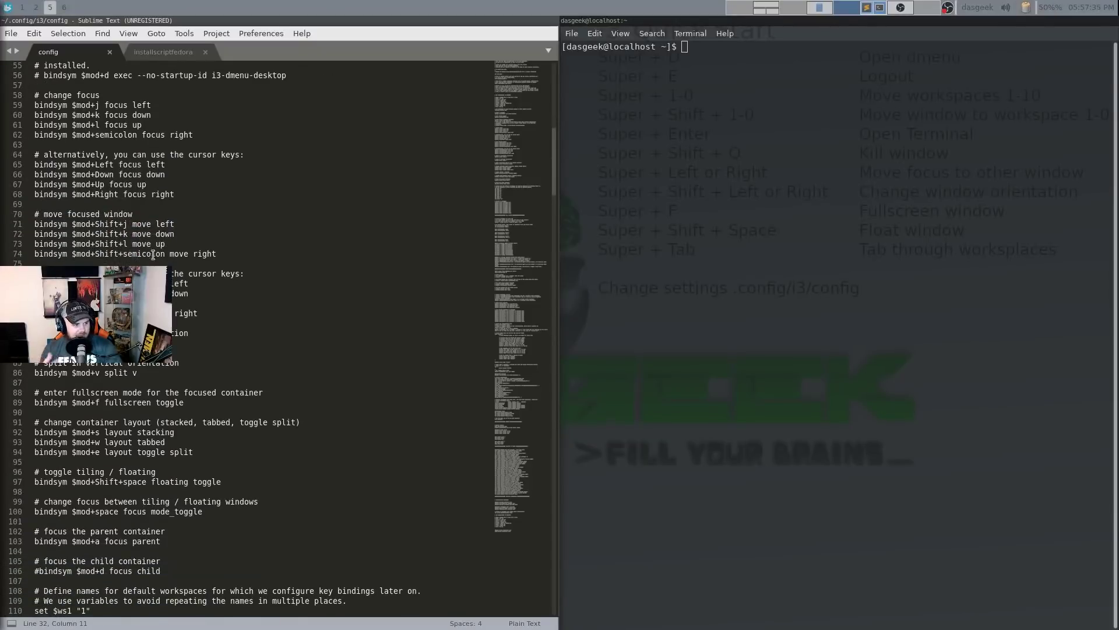
{"action": "key", "text": "super+shift+Right"}
{"action": "key", "text": "super+shift+Left"}
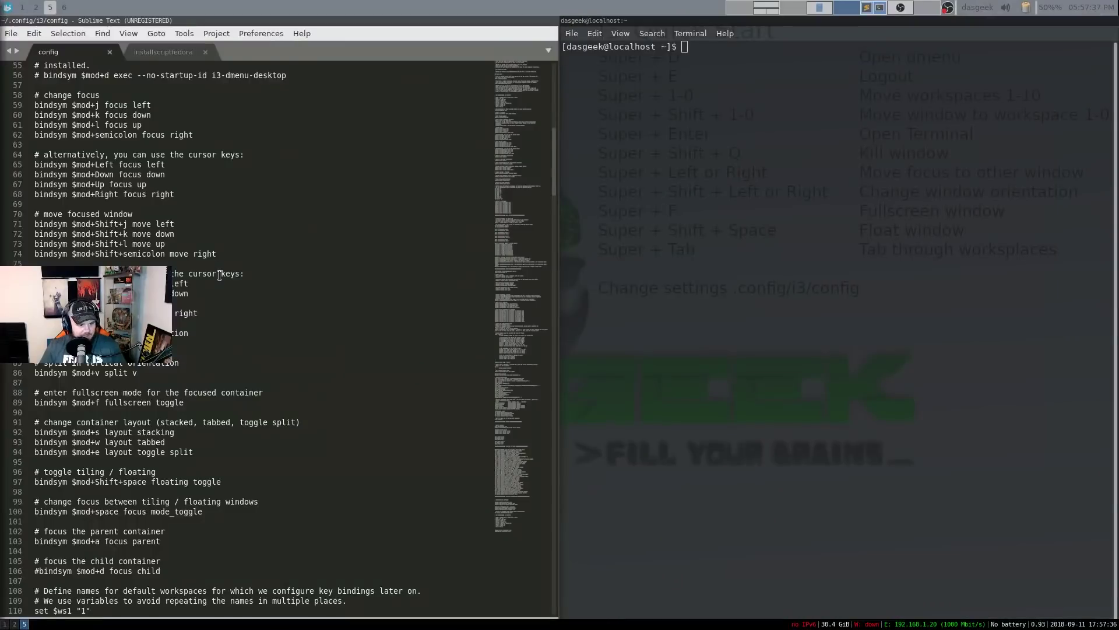
{"action": "key", "text": "super+shift+Down"}
{"action": "key", "text": "super+shift+Right"}
{"action": "key", "text": "super+shift+Left"}
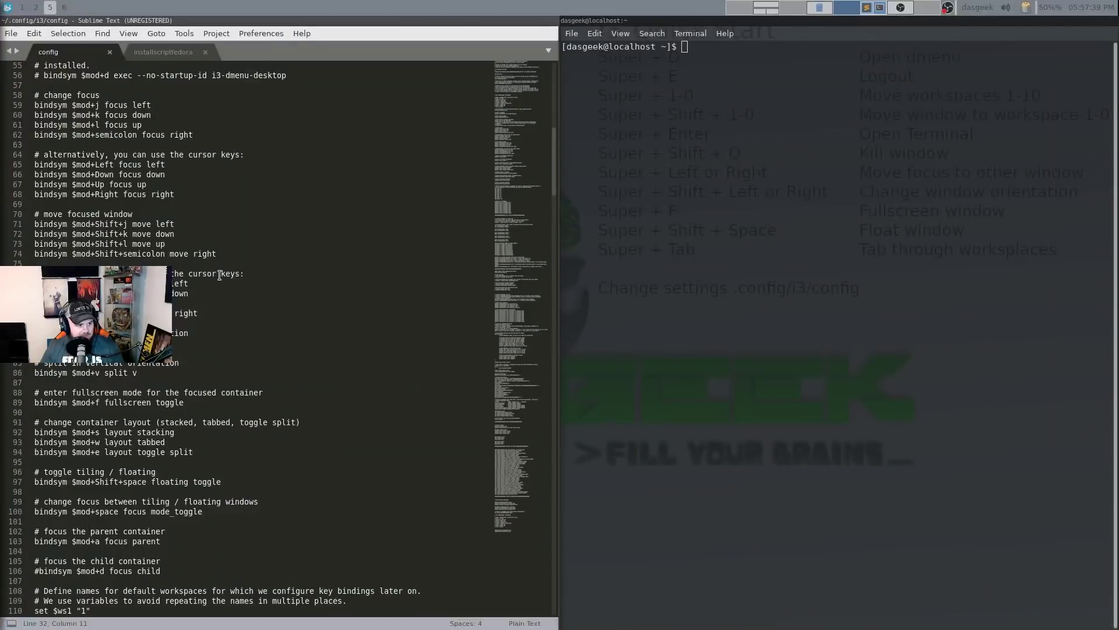
{"action": "left_click", "coordinate": [228, 261]}
{"action": "scroll", "coordinate": [224, 266], "scroll_direction": "down", "scroll_amount": 5}
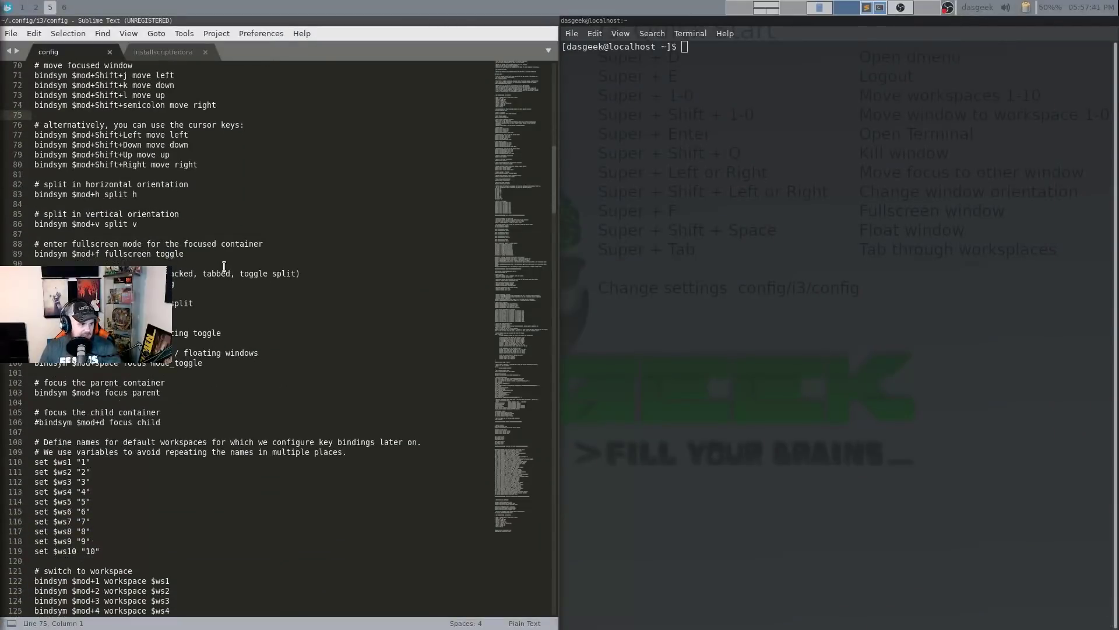
{"action": "scroll", "coordinate": [224, 266], "scroll_direction": "down", "scroll_amount": 3}
{"action": "scroll", "coordinate": [224, 267], "scroll_direction": "down", "scroll_amount": 6}
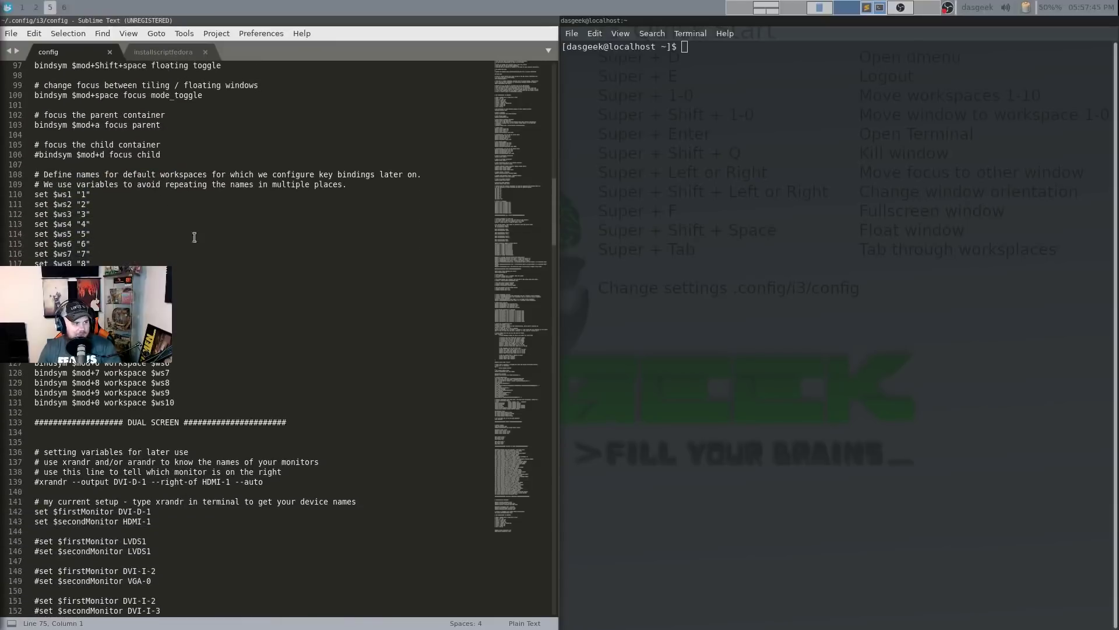
{"action": "scroll", "coordinate": [178, 292], "scroll_direction": "down", "scroll_amount": 4}
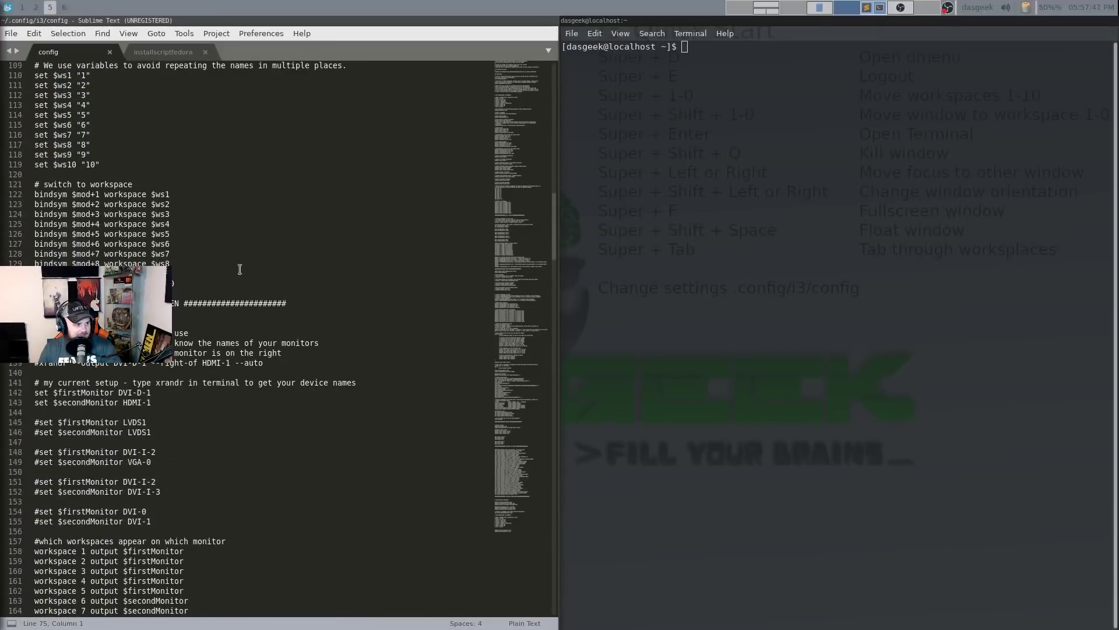
{"action": "scroll", "coordinate": [181, 334], "scroll_direction": "down", "scroll_amount": 7}
{"action": "scroll", "coordinate": [180, 315], "scroll_direction": "up", "scroll_amount": 4}
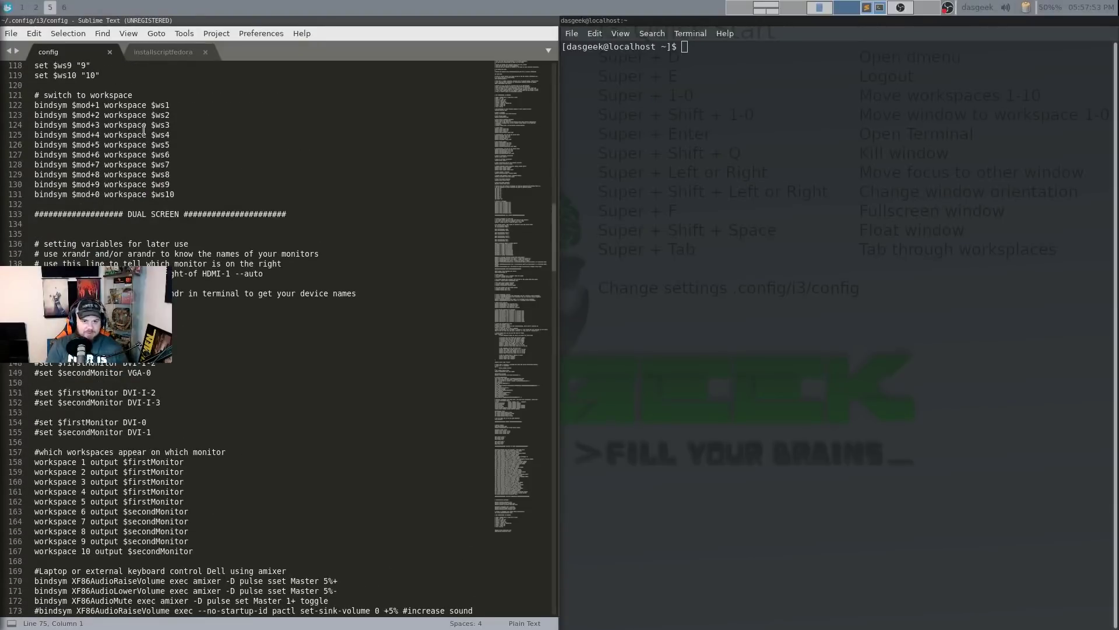
{"action": "key", "text": "super"}
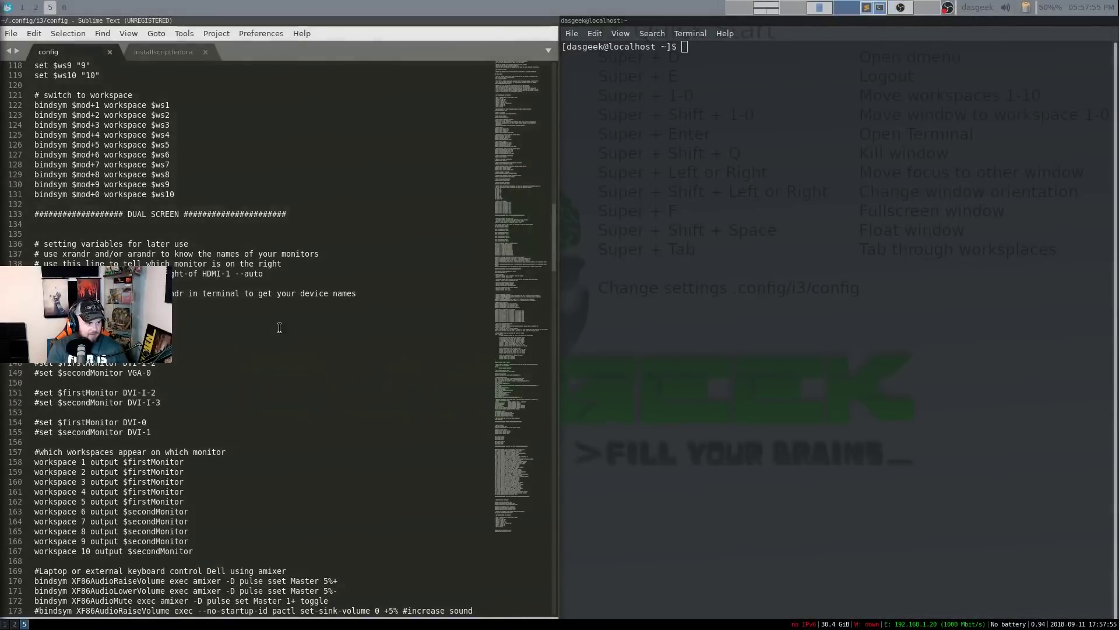
{"action": "key", "text": "super+4"}
{"action": "key", "text": "super+1"}
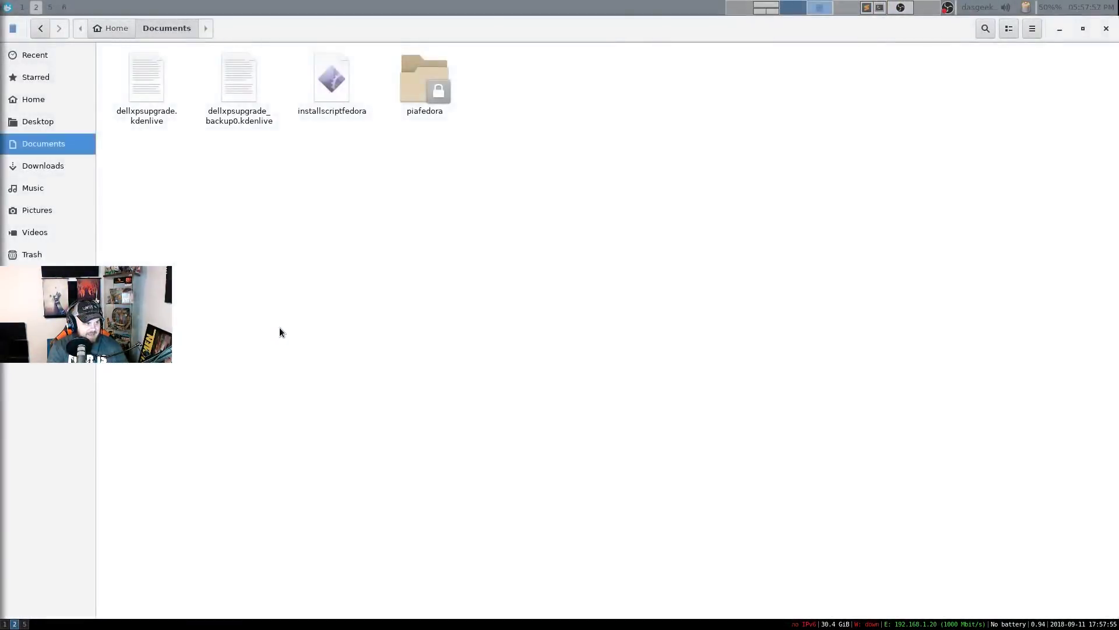
{"action": "key", "text": "super+2"}
{"action": "key", "text": "super+3"}
{"action": "key", "text": "super+4"}
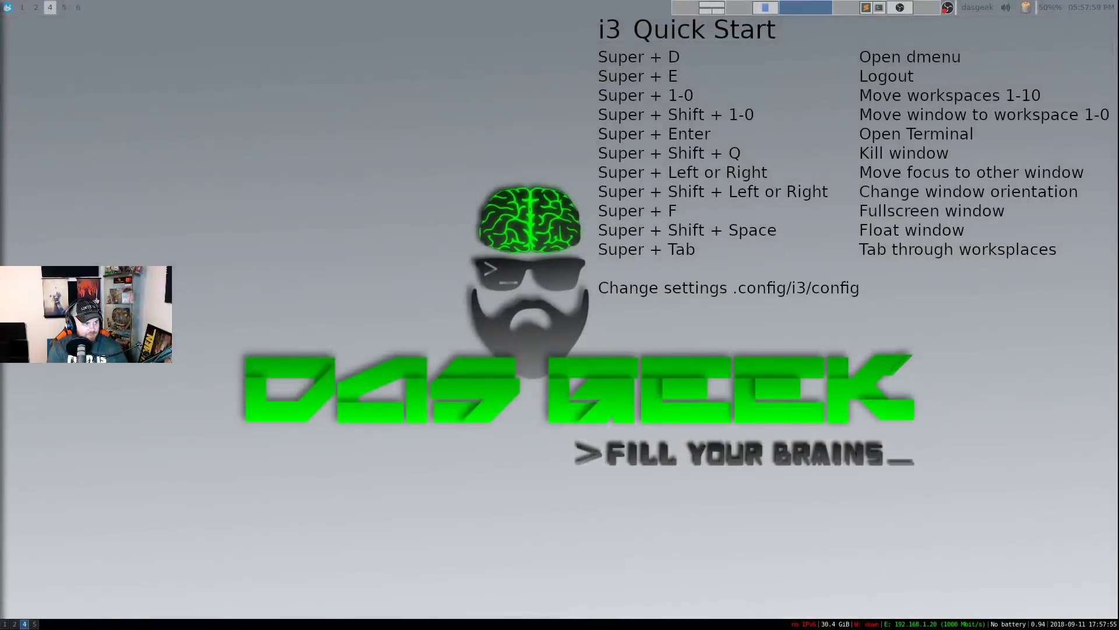
{"action": "key", "text": "super+5"}
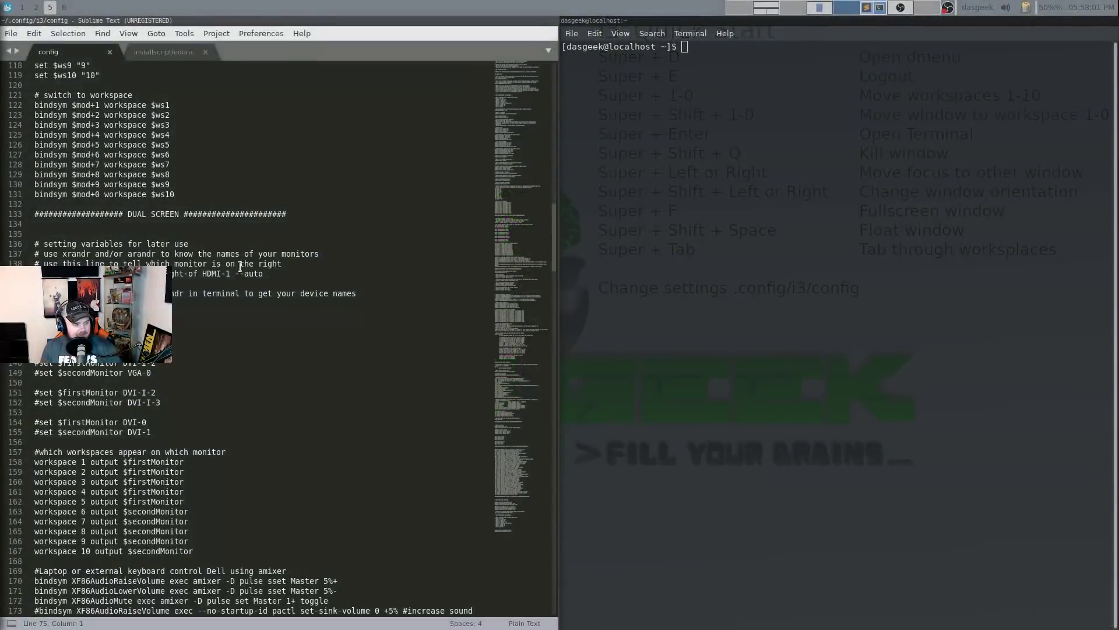
{"action": "left_click", "coordinate": [268, 315]}
{"action": "scroll", "coordinate": [267, 316], "scroll_direction": "down", "scroll_amount": 7}
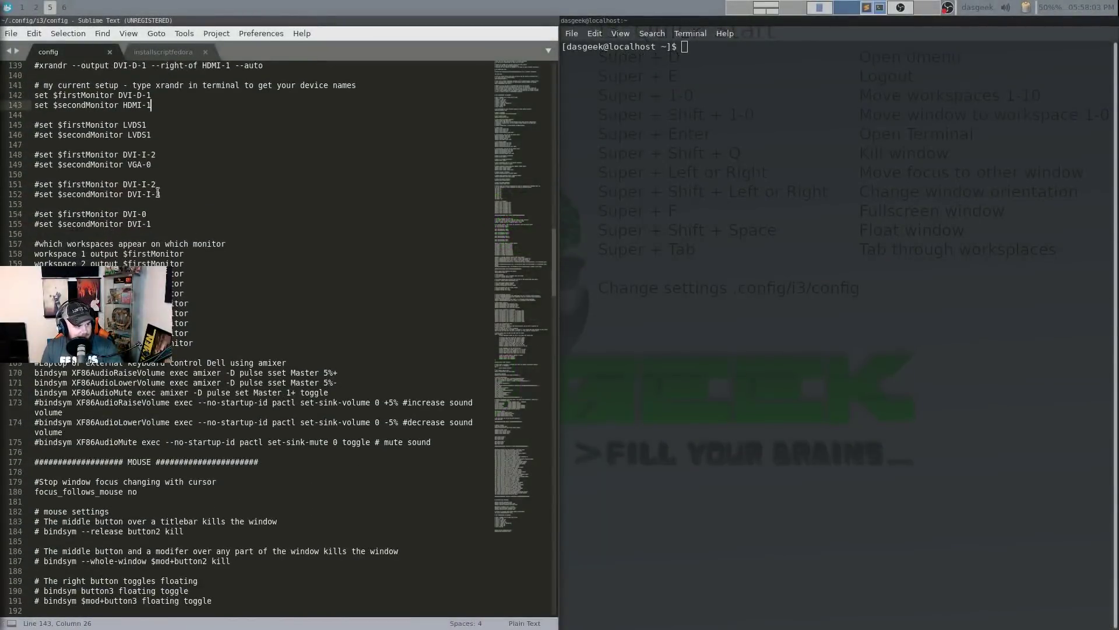
{"action": "scroll", "coordinate": [262, 207], "scroll_direction": "up", "scroll_amount": 3}
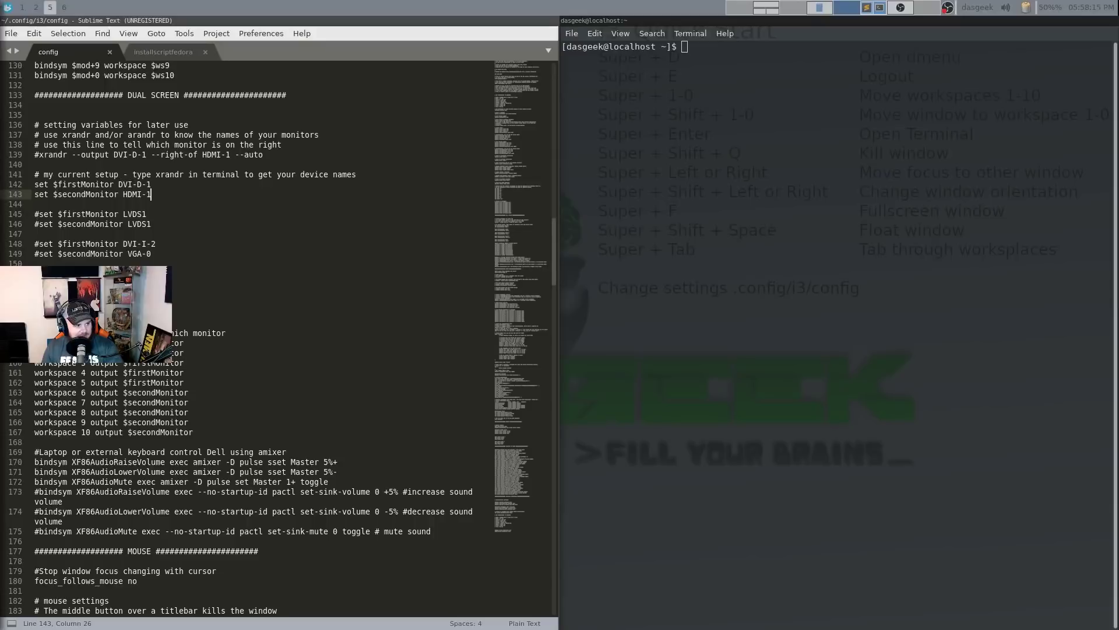
{"action": "left_click", "coordinate": [34, 185]}
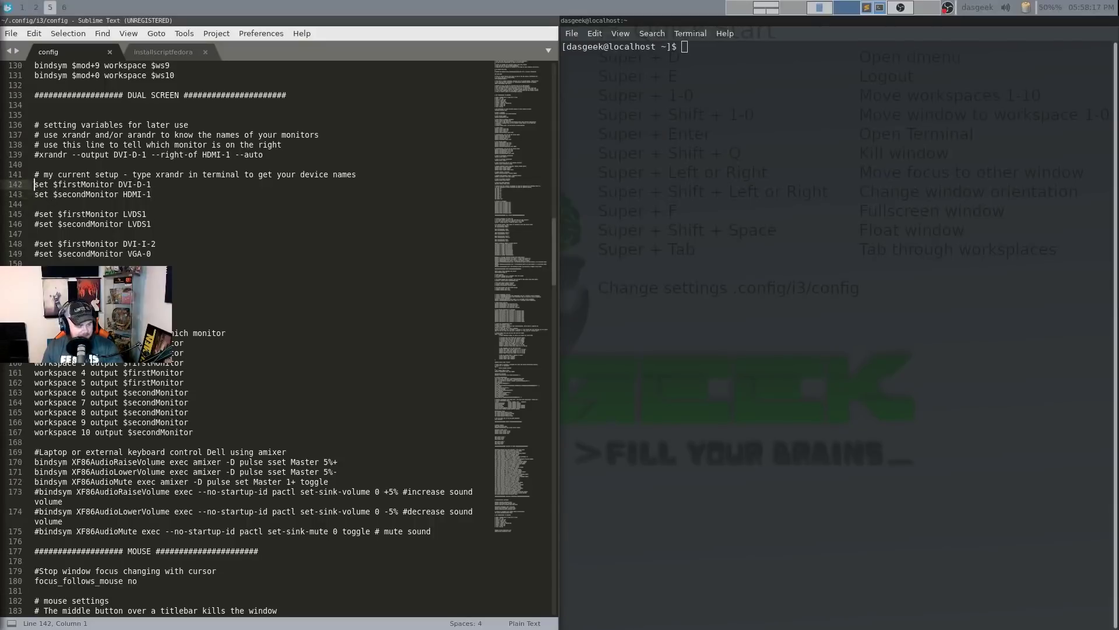
{"action": "type", "text": "#"}
{"action": "key", "text": "BackSpace"}
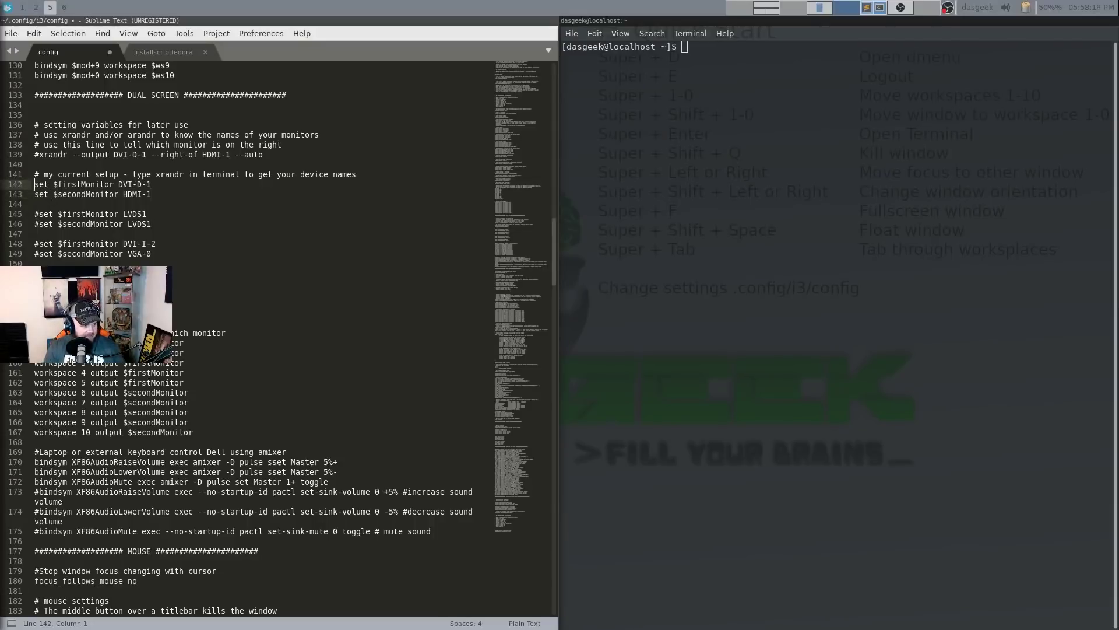
{"action": "scroll", "coordinate": [251, 338], "scroll_direction": "down", "scroll_amount": 5}
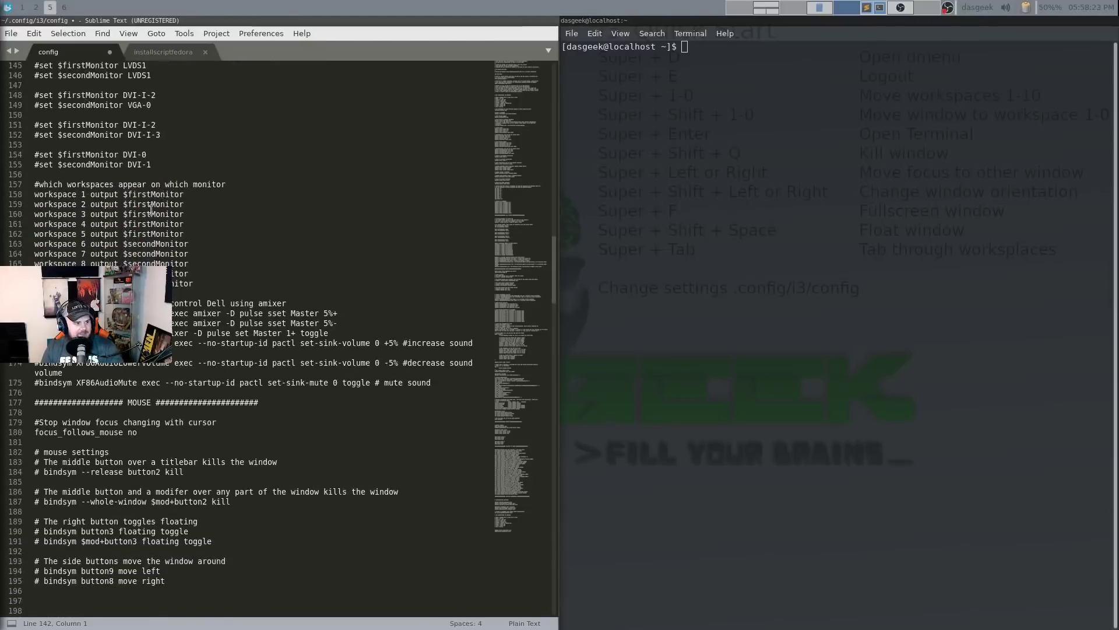
{"action": "scroll", "coordinate": [172, 259], "scroll_direction": "down", "scroll_amount": 7}
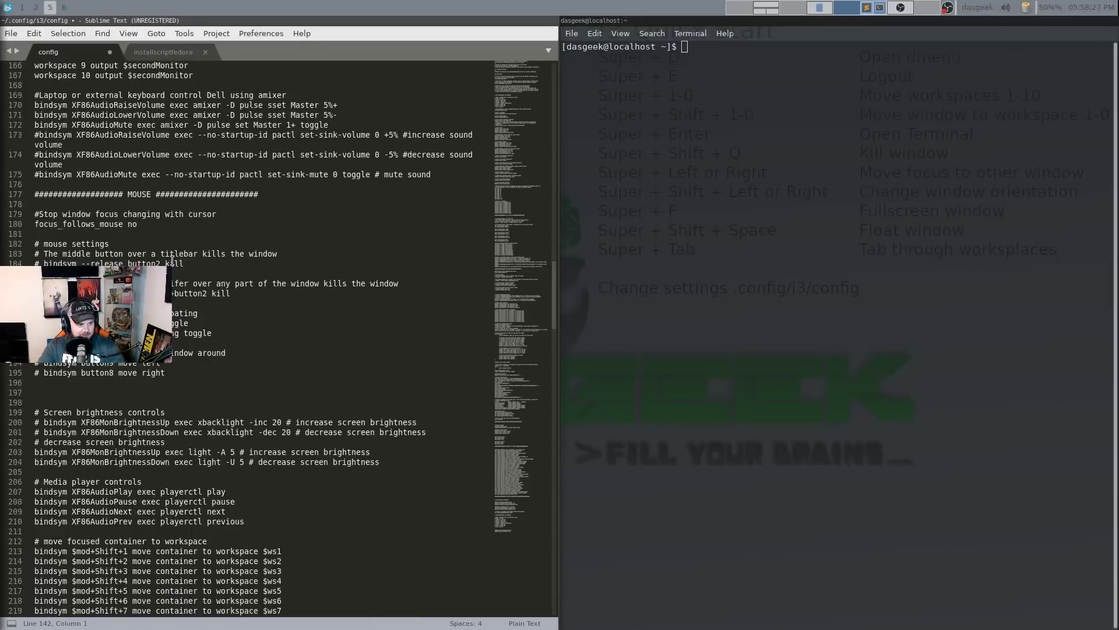
{"action": "scroll", "coordinate": [170, 260], "scroll_direction": "down", "scroll_amount": 3}
{"action": "scroll", "coordinate": [157, 216], "scroll_direction": "down", "scroll_amount": 4}
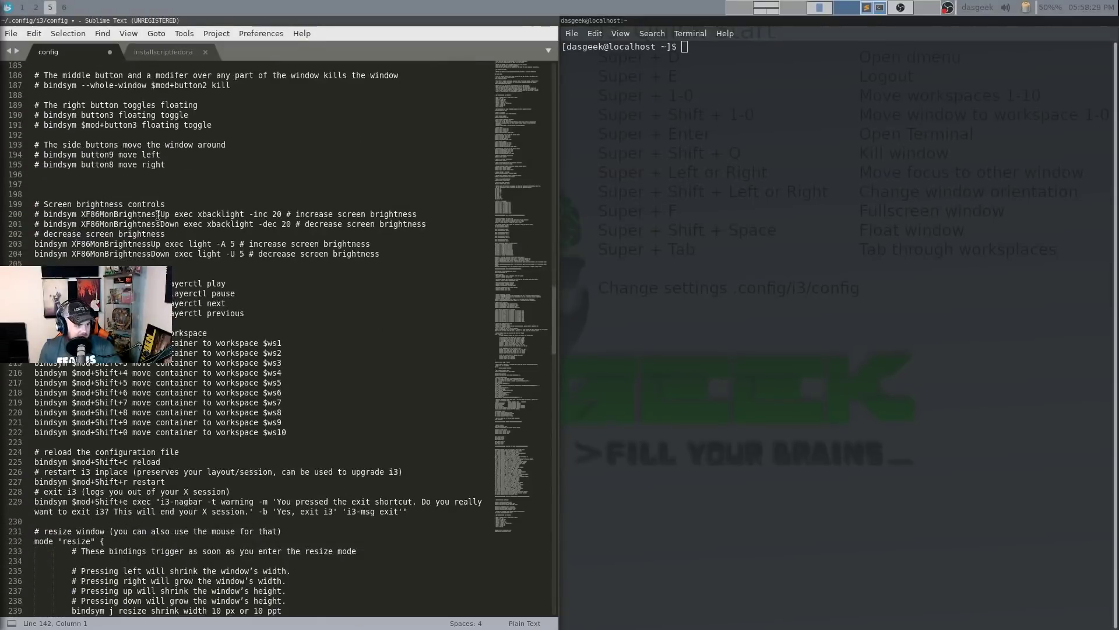
{"action": "scroll", "coordinate": [158, 215], "scroll_direction": "down", "scroll_amount": 3}
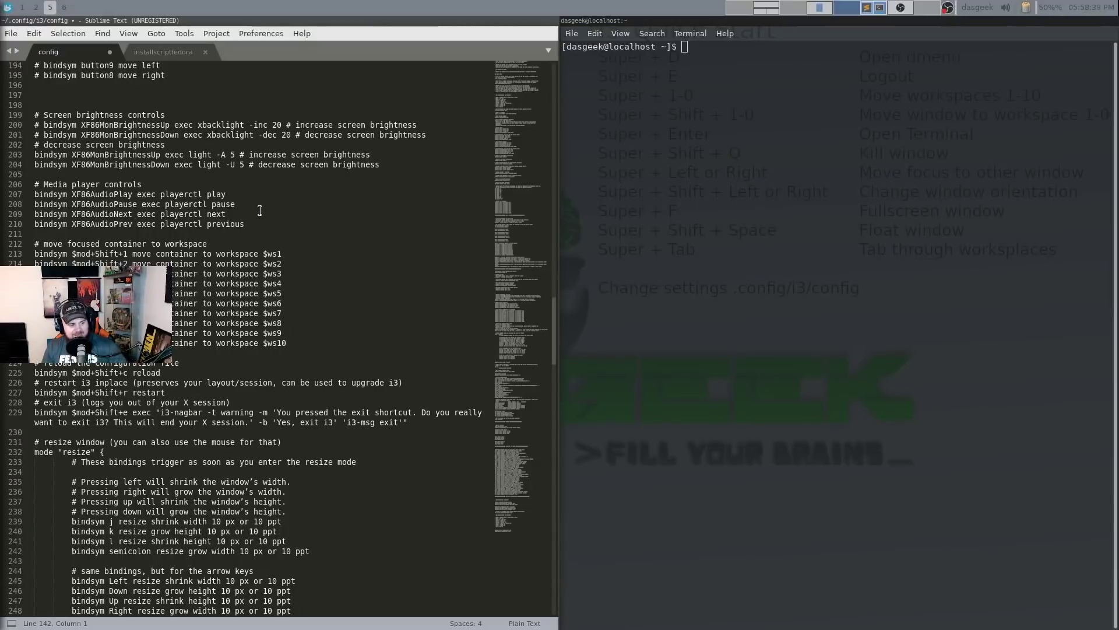
{"action": "scroll", "coordinate": [264, 268], "scroll_direction": "down", "scroll_amount": 11}
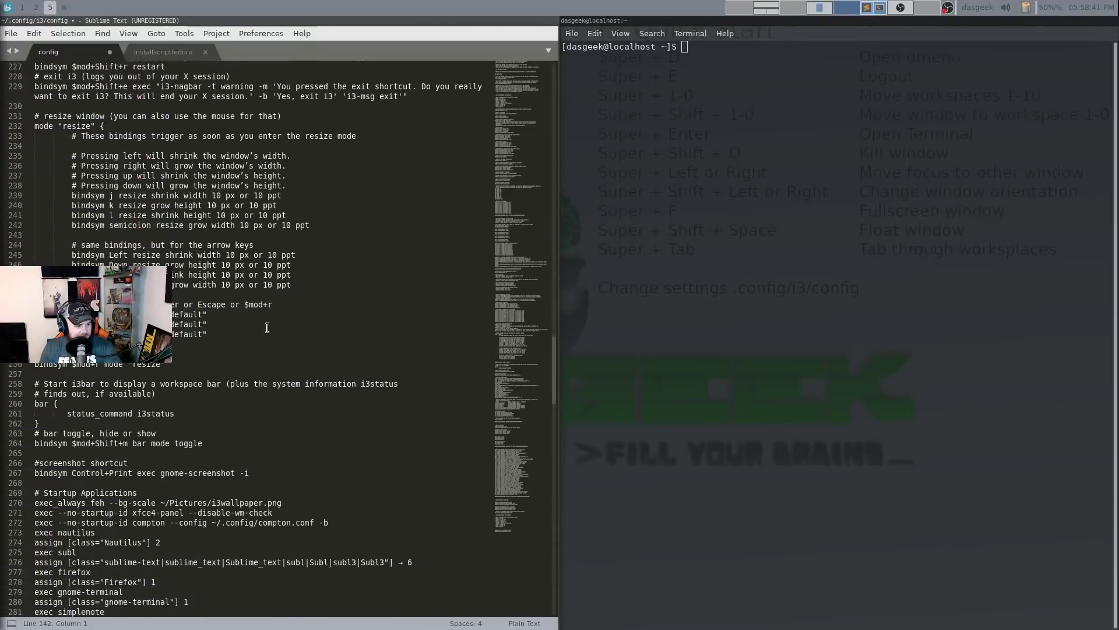
{"action": "scroll", "coordinate": [267, 327], "scroll_direction": "down", "scroll_amount": 8}
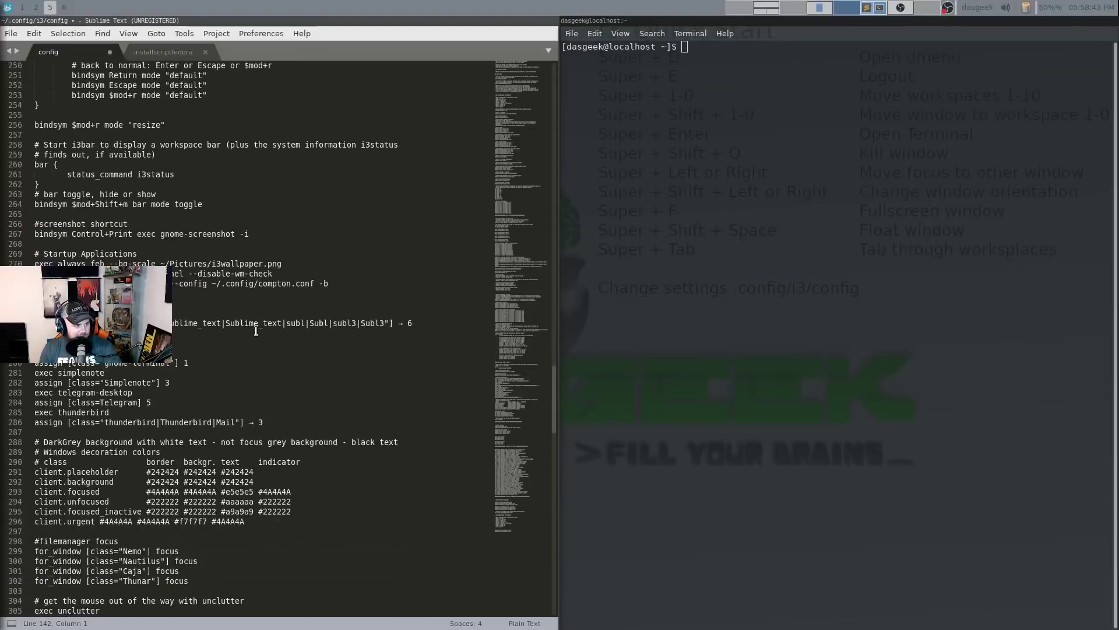
{"action": "scroll", "coordinate": [255, 330], "scroll_direction": "down", "scroll_amount": 2}
{"action": "left_click_drag", "start_coordinate": [35, 194], "coordinate": [299, 359]}
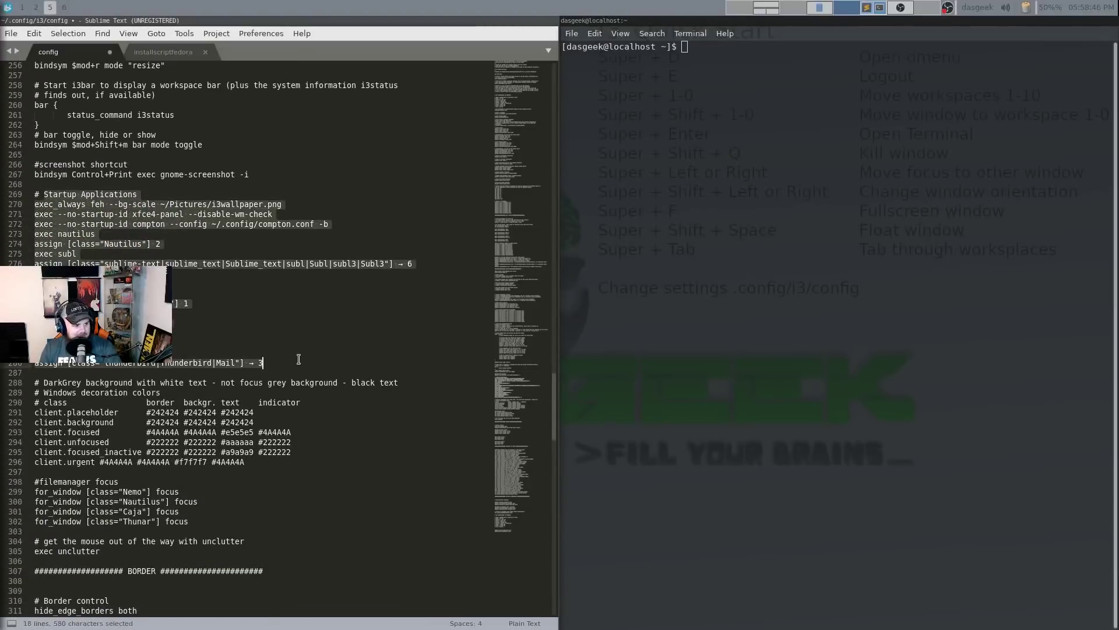
{"action": "left_click", "coordinate": [249, 299]}
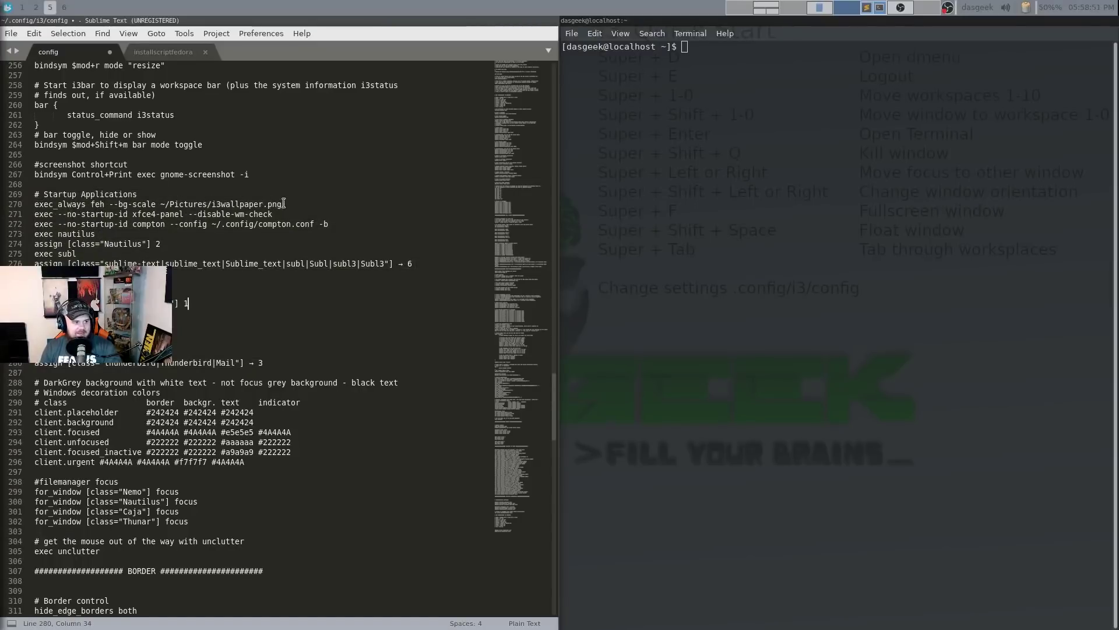
{"action": "left_click_drag", "start_coordinate": [282, 204], "coordinate": [212, 204]}
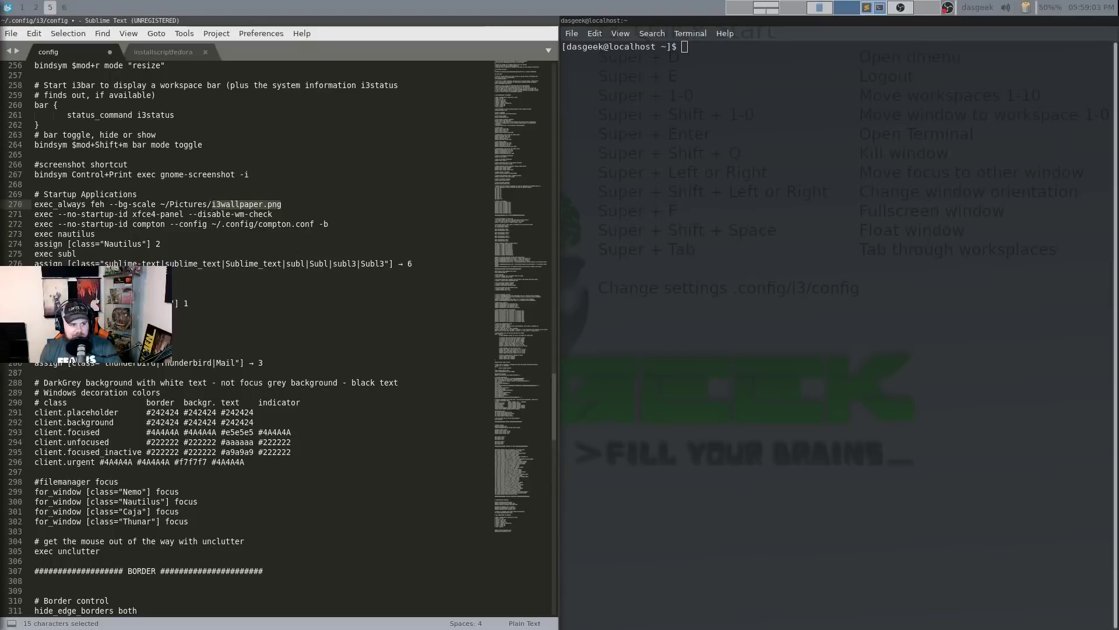
{"action": "left_click", "coordinate": [213, 204]}
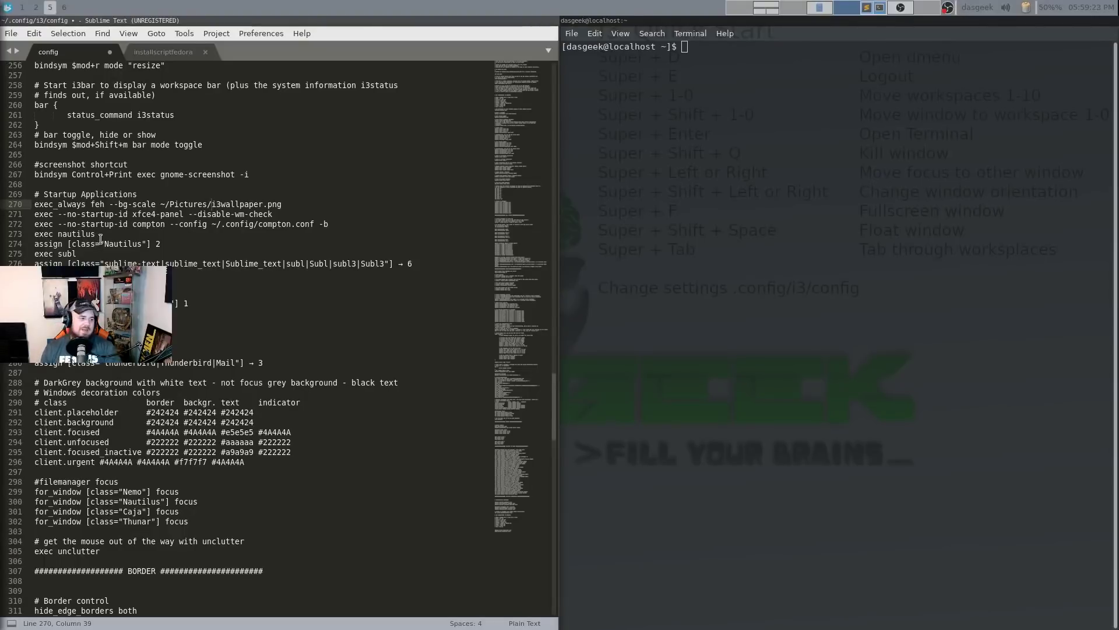
{"action": "scroll", "coordinate": [101, 235], "scroll_direction": "down", "scroll_amount": 1}
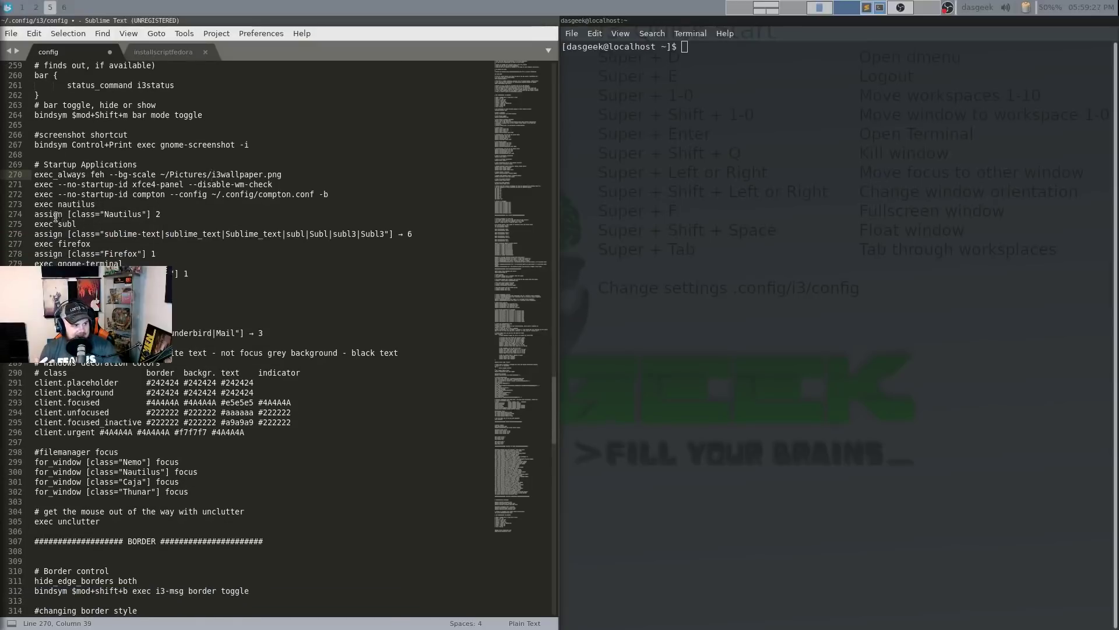
{"action": "left_click_drag", "start_coordinate": [63, 214], "coordinate": [160, 215]}
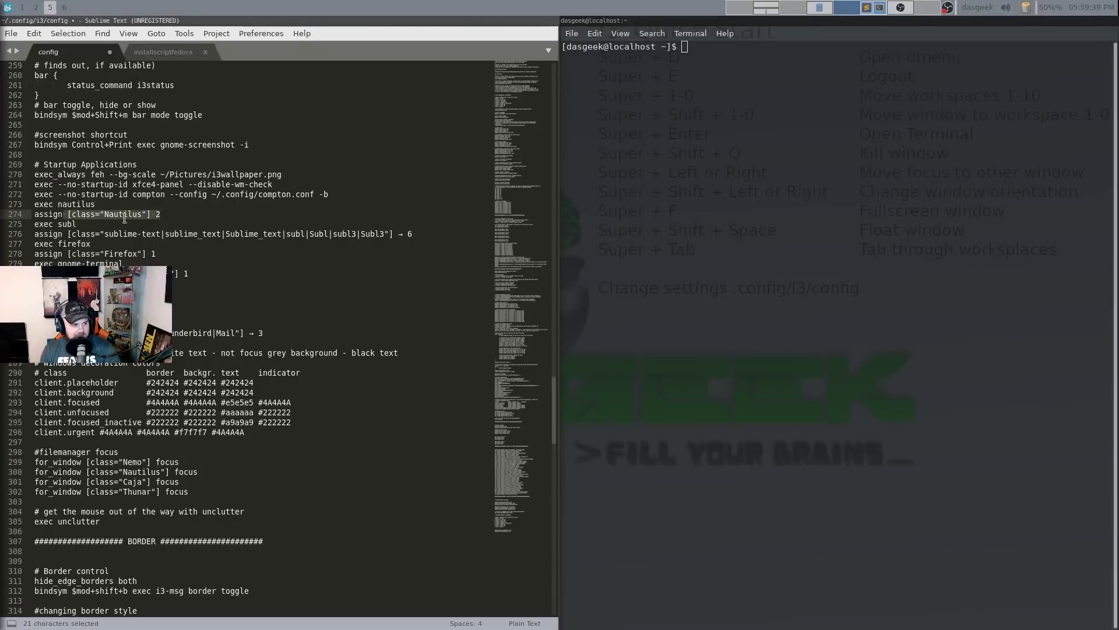
{"action": "left_click", "coordinate": [421, 233]}
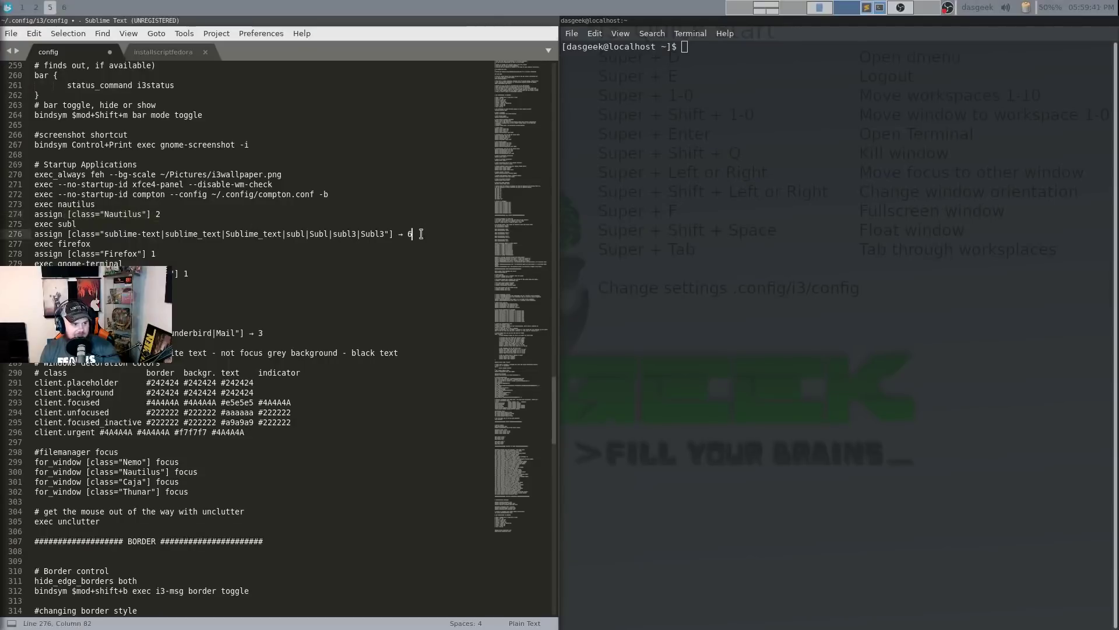
{"action": "scroll", "coordinate": [227, 245], "scroll_direction": "down", "scroll_amount": 2}
{"action": "scroll", "coordinate": [227, 245], "scroll_direction": "down", "scroll_amount": 2}
{"action": "left_click", "coordinate": [71, 184]}
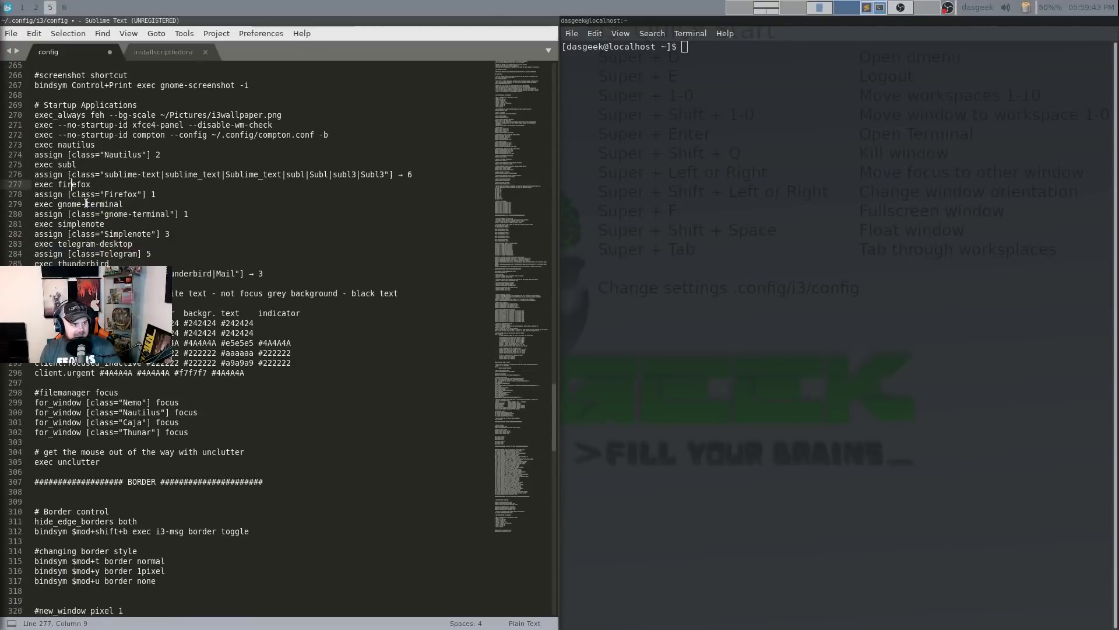
{"action": "left_click", "coordinate": [156, 194]}
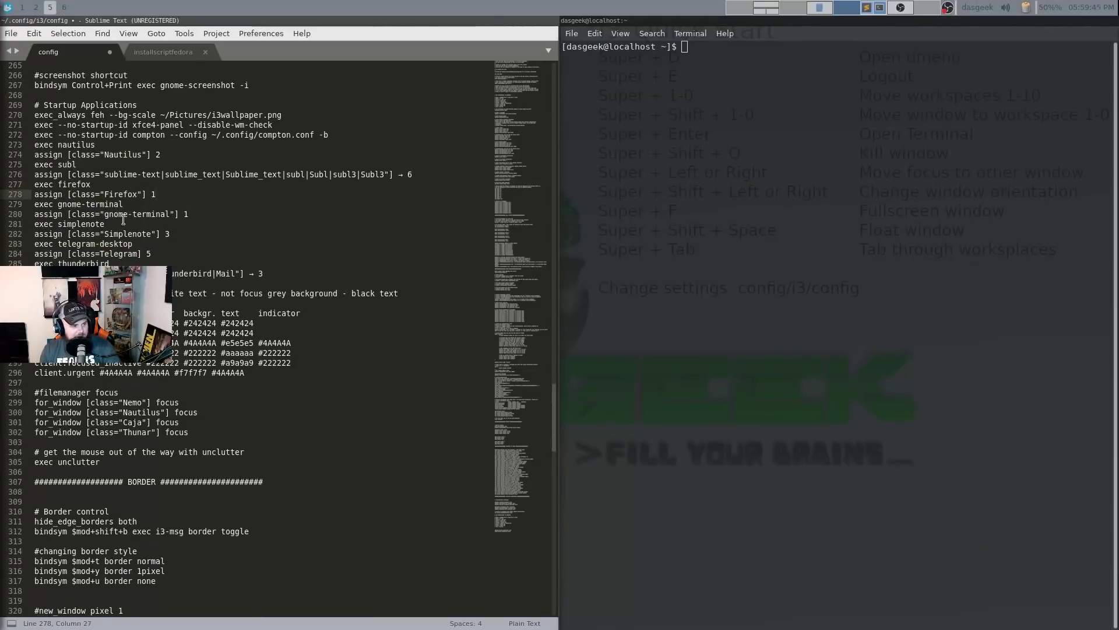
{"action": "scroll", "coordinate": [123, 220], "scroll_direction": "down", "scroll_amount": 1}
{"action": "left_click", "coordinate": [187, 185]}
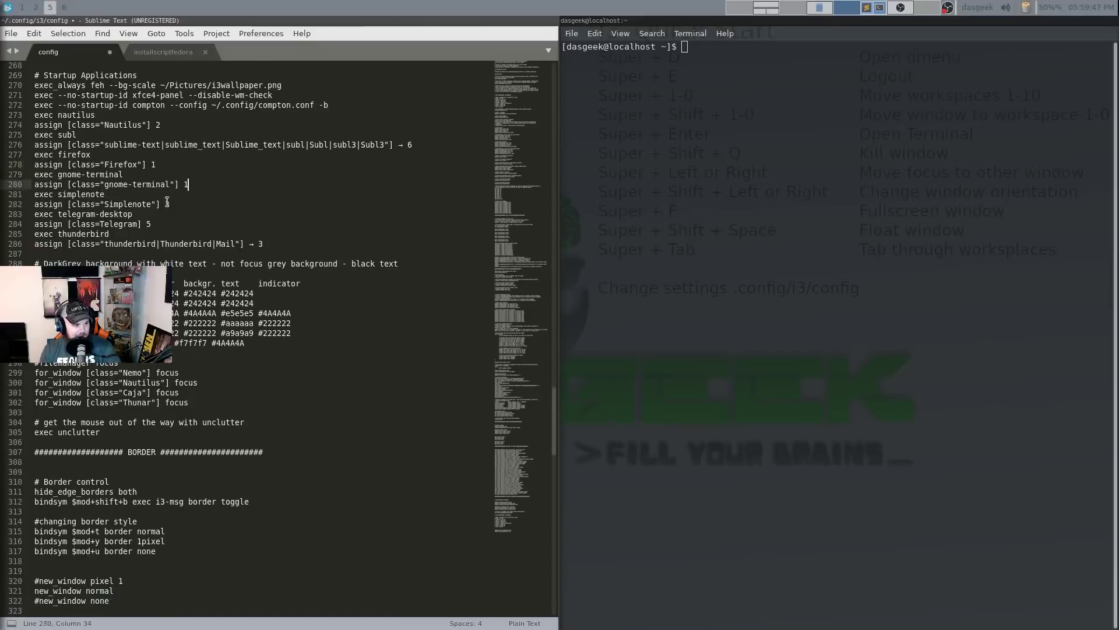
{"action": "left_click", "coordinate": [95, 204]}
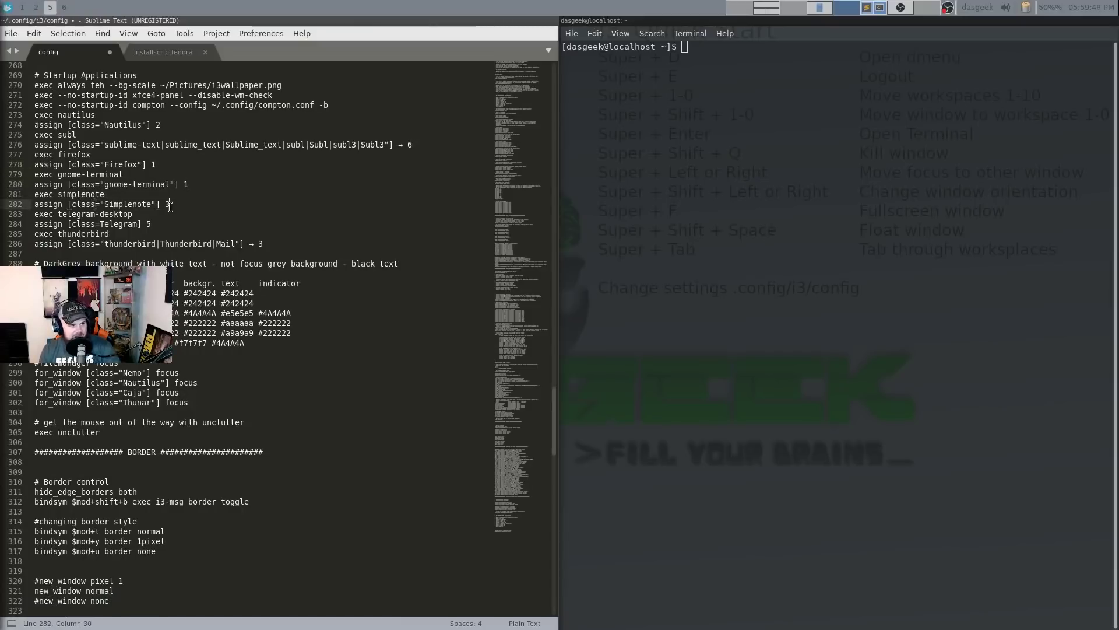
{"action": "left_click", "coordinate": [89, 225]}
{"action": "left_click", "coordinate": [148, 224]}
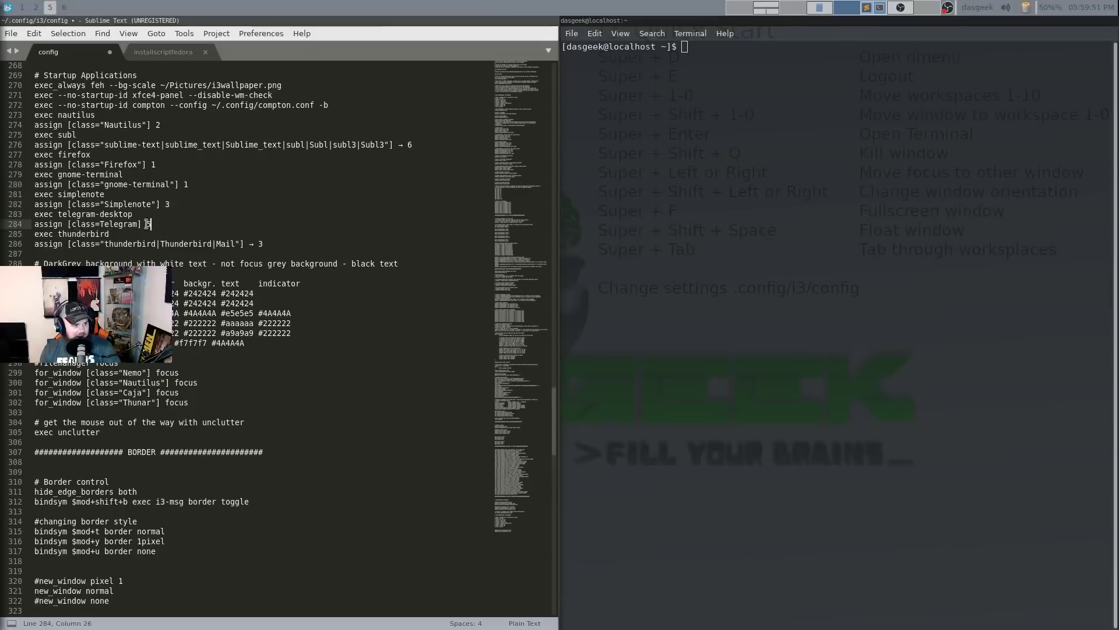
{"action": "left_click_drag", "start_coordinate": [95, 214], "coordinate": [151, 224]}
{"action": "scroll", "coordinate": [152, 247], "scroll_direction": "down", "scroll_amount": 2}
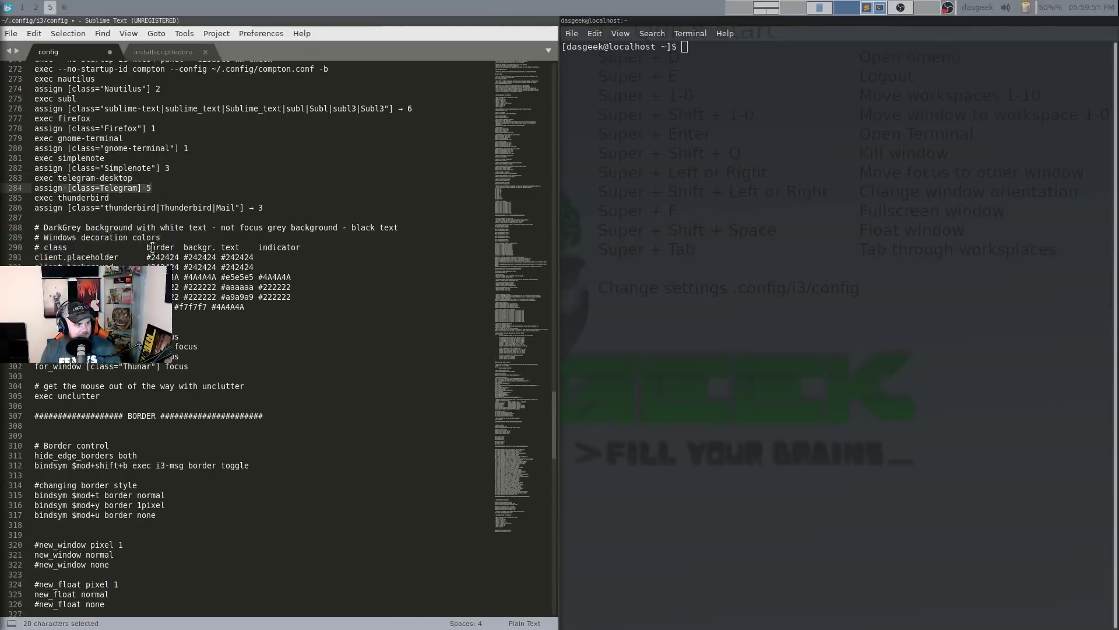
{"action": "scroll", "coordinate": [154, 248], "scroll_direction": "up", "scroll_amount": 3}
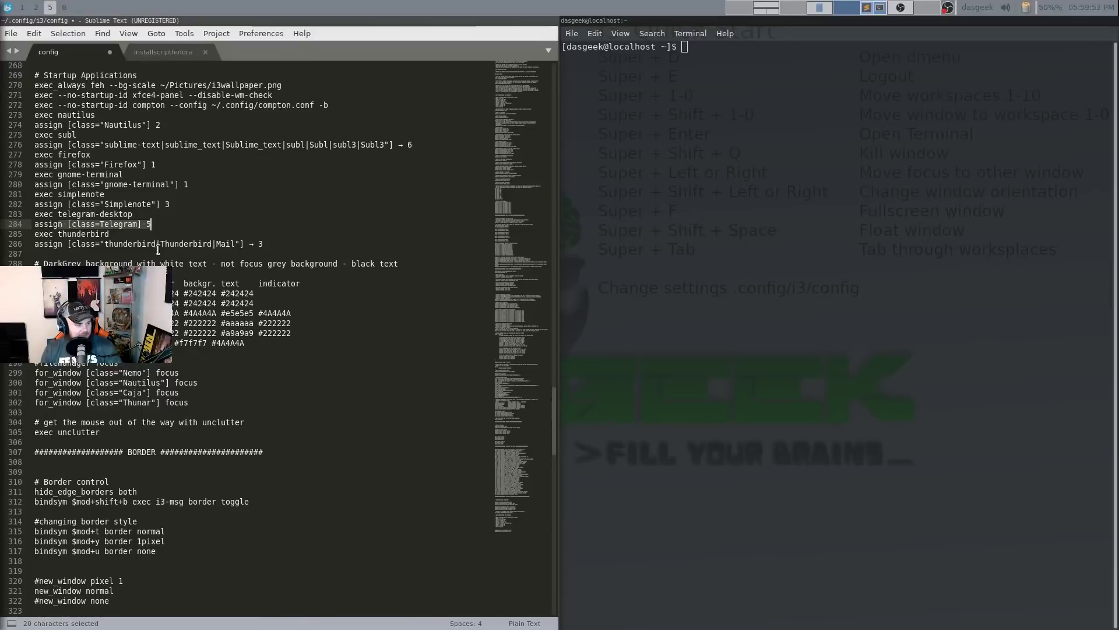
{"action": "scroll", "coordinate": [158, 250], "scroll_direction": "down", "scroll_amount": 2}
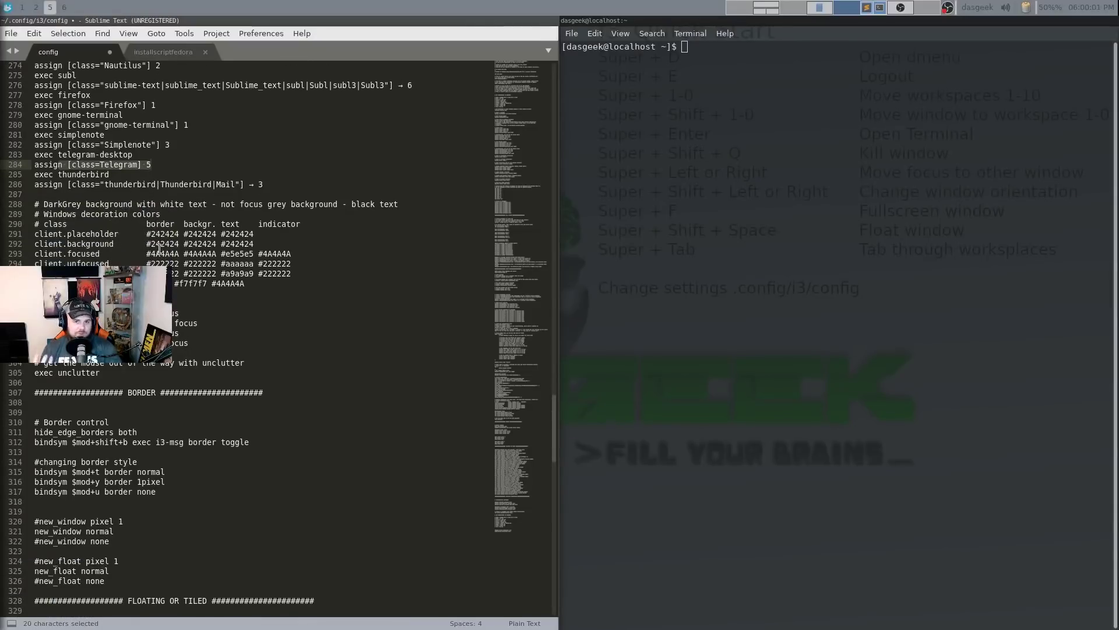
{"action": "scroll", "coordinate": [161, 256], "scroll_direction": "down", "scroll_amount": 8}
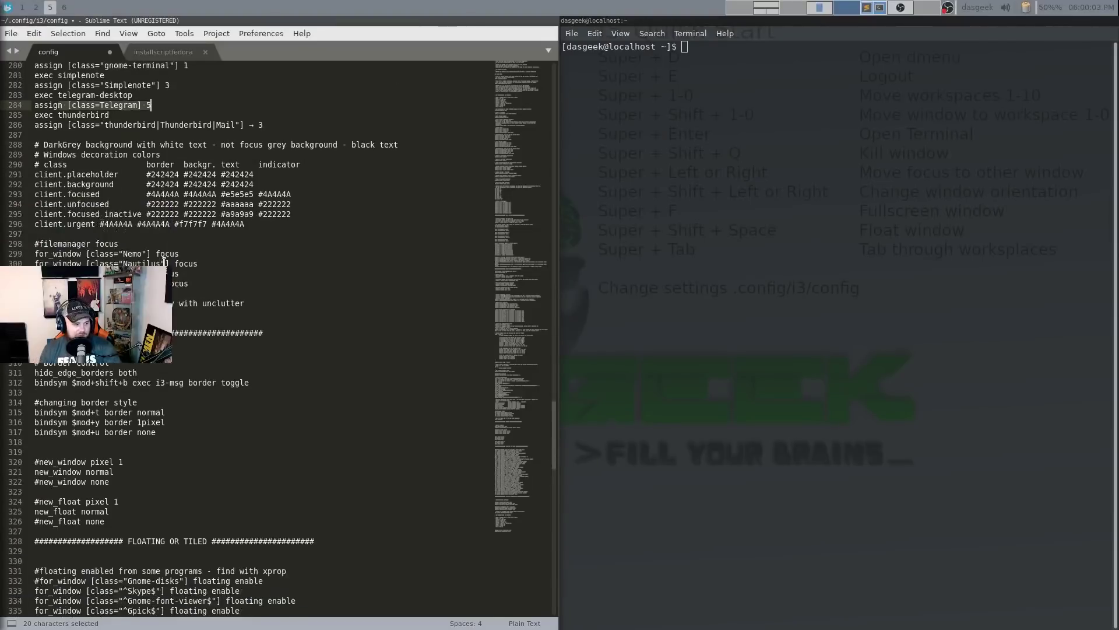
{"action": "scroll", "coordinate": [163, 262], "scroll_direction": "down", "scroll_amount": 7}
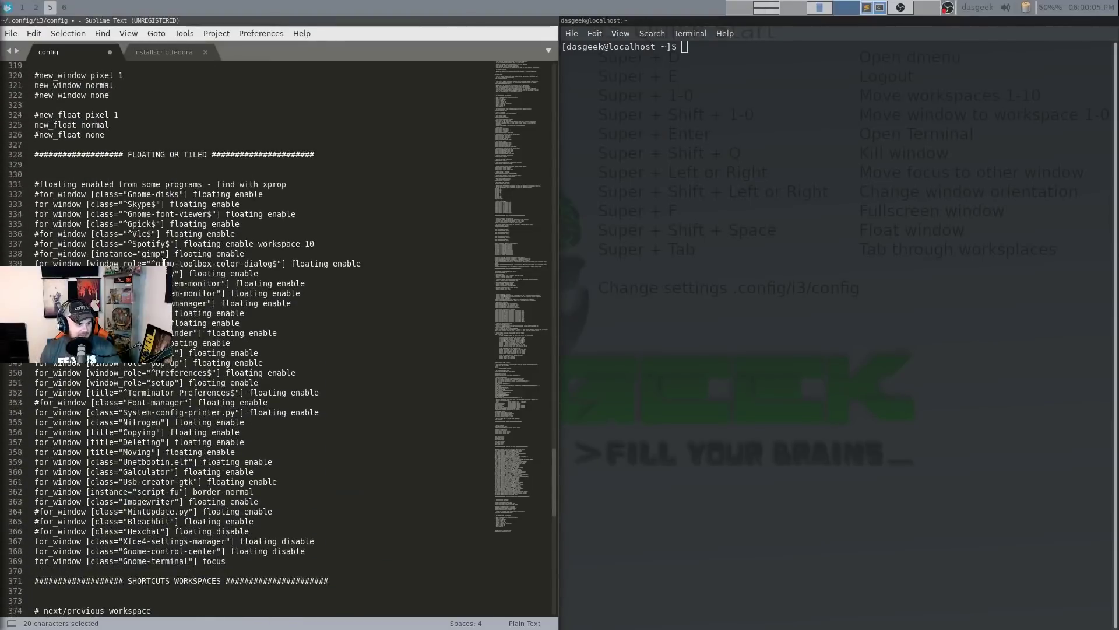
{"action": "scroll", "coordinate": [163, 260], "scroll_direction": "down", "scroll_amount": 3}
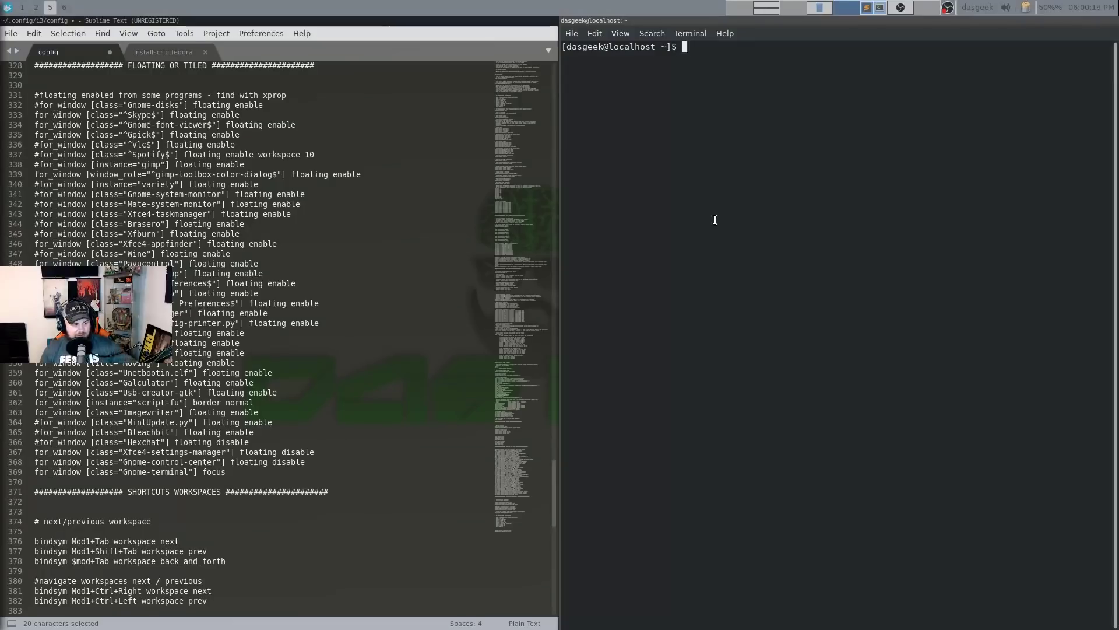
{"action": "key", "text": "super"}
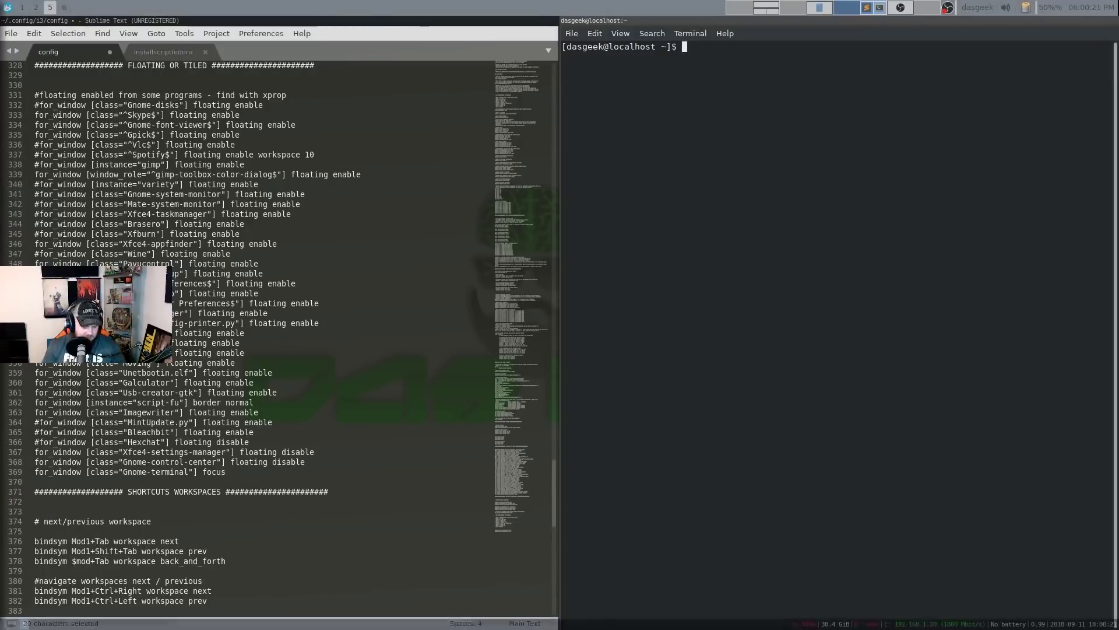
{"action": "key", "text": "super+shift+space"}
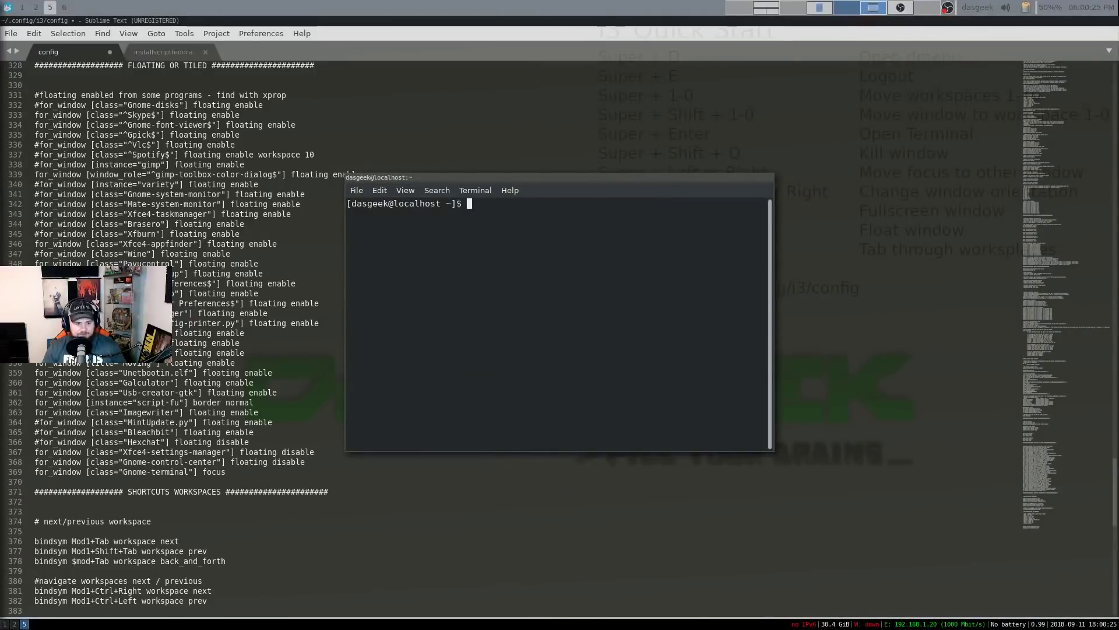
{"action": "left_click_drag", "start_coordinate": [628, 178], "coordinate": [716, 165]}
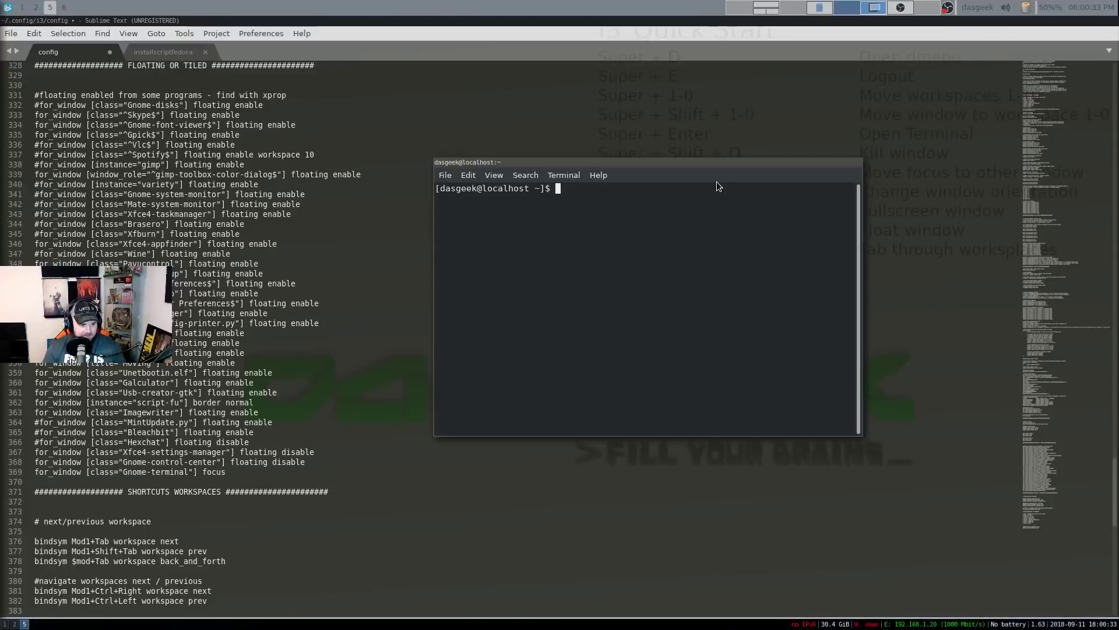
{"action": "key", "text": "super+shift+space"}
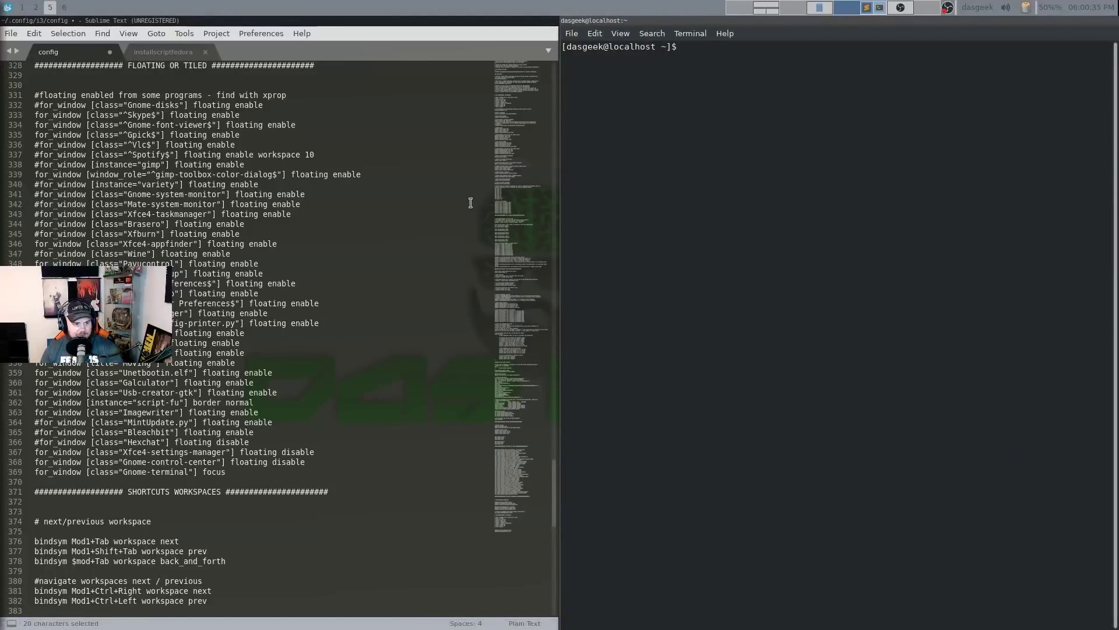
{"action": "scroll", "coordinate": [375, 242], "scroll_direction": "down", "scroll_amount": 12}
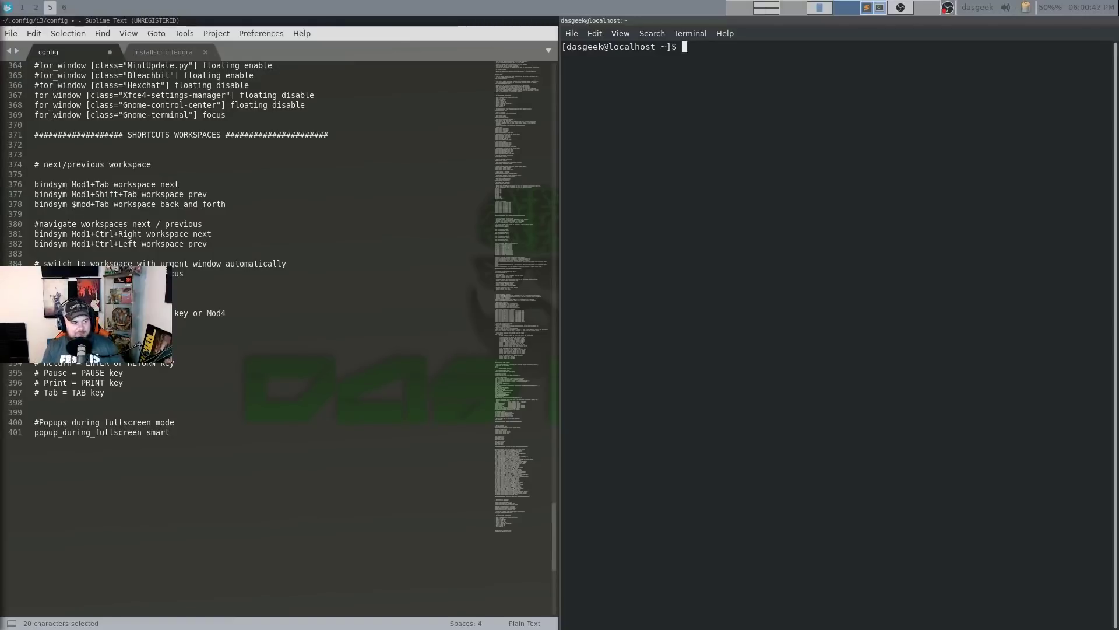
Step: Look over the i3 install lines in the installscriptfedora tab, then go to workspace 1
{"action": "left_click", "coordinate": [178, 55]}
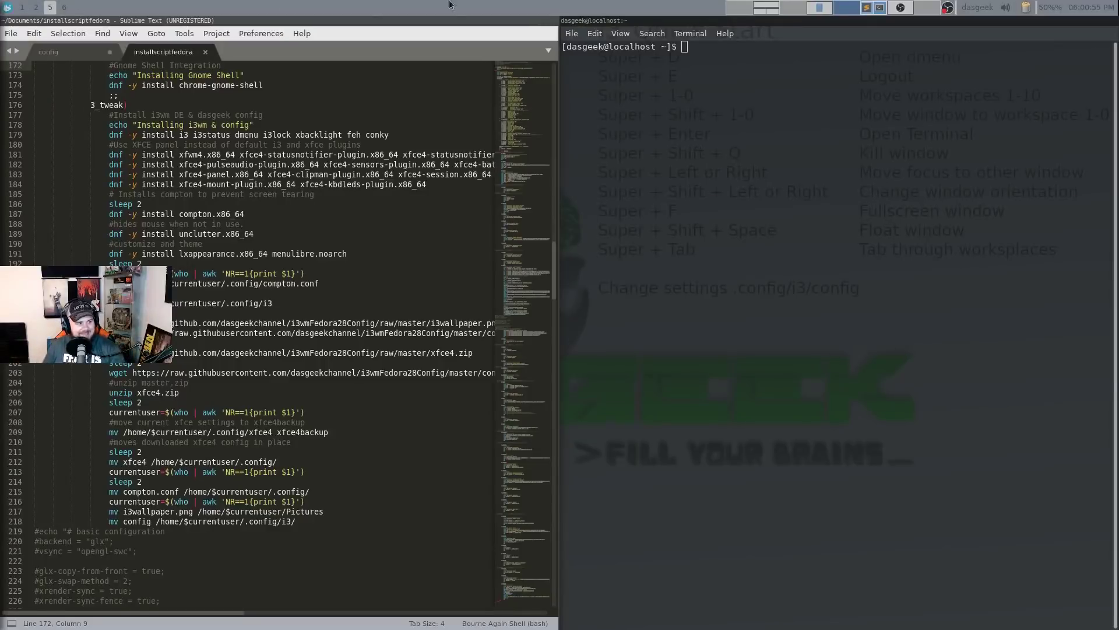
{"action": "key", "text": "super+6"}
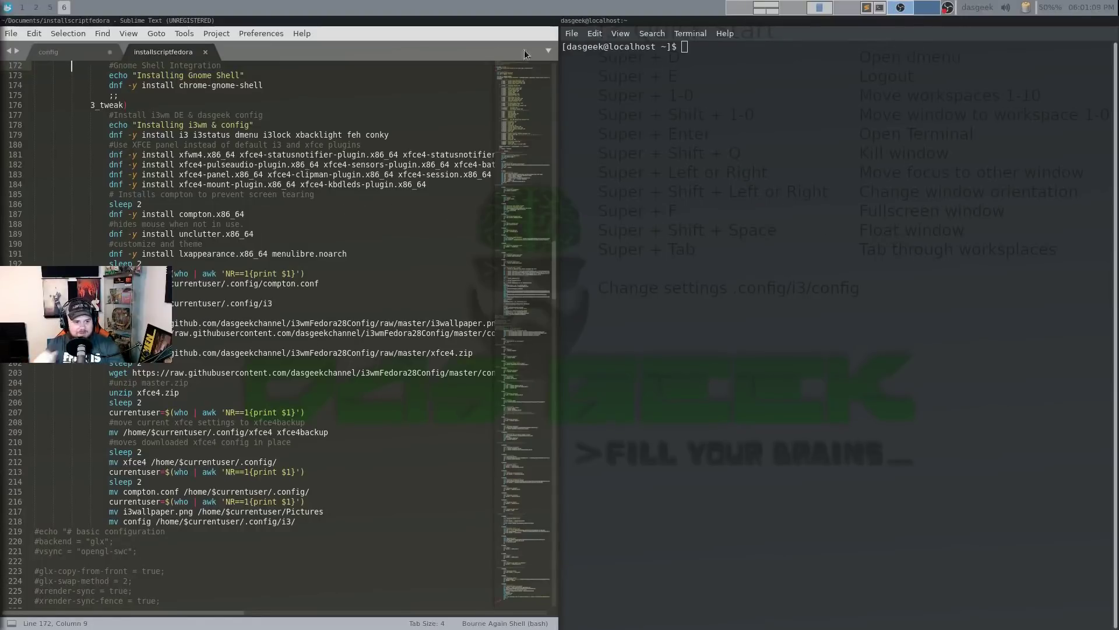
{"action": "left_click", "coordinate": [280, 124]}
{"action": "left_click", "coordinate": [25, 8]}
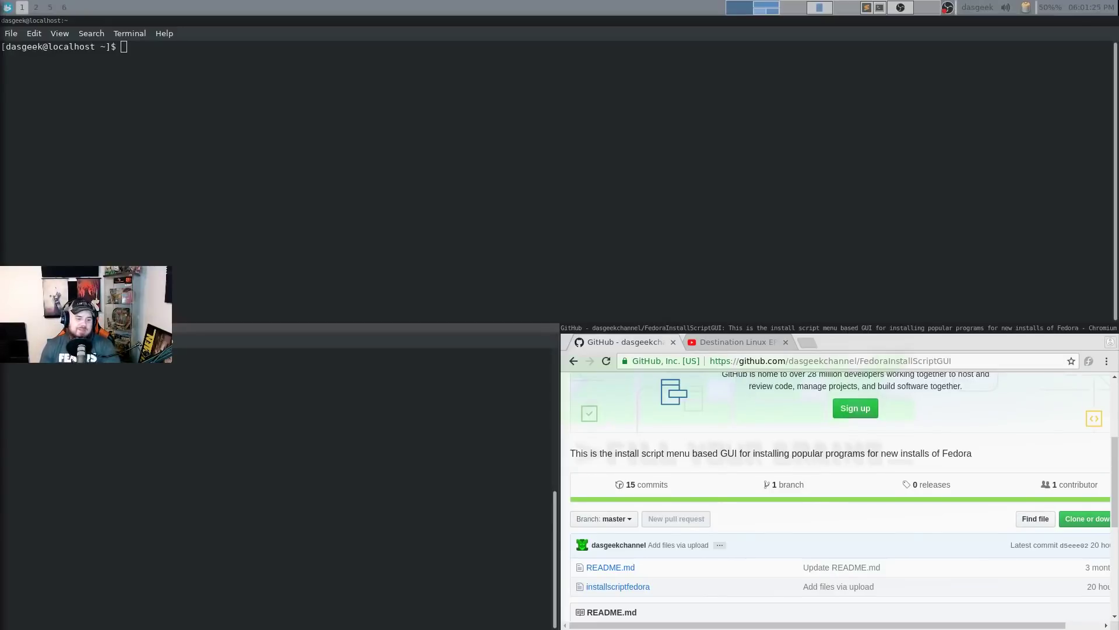
Step: Show the Destination Linux video tab and rearrange the installer terminal tiled beside Chromium
{"action": "left_click", "coordinate": [735, 345]}
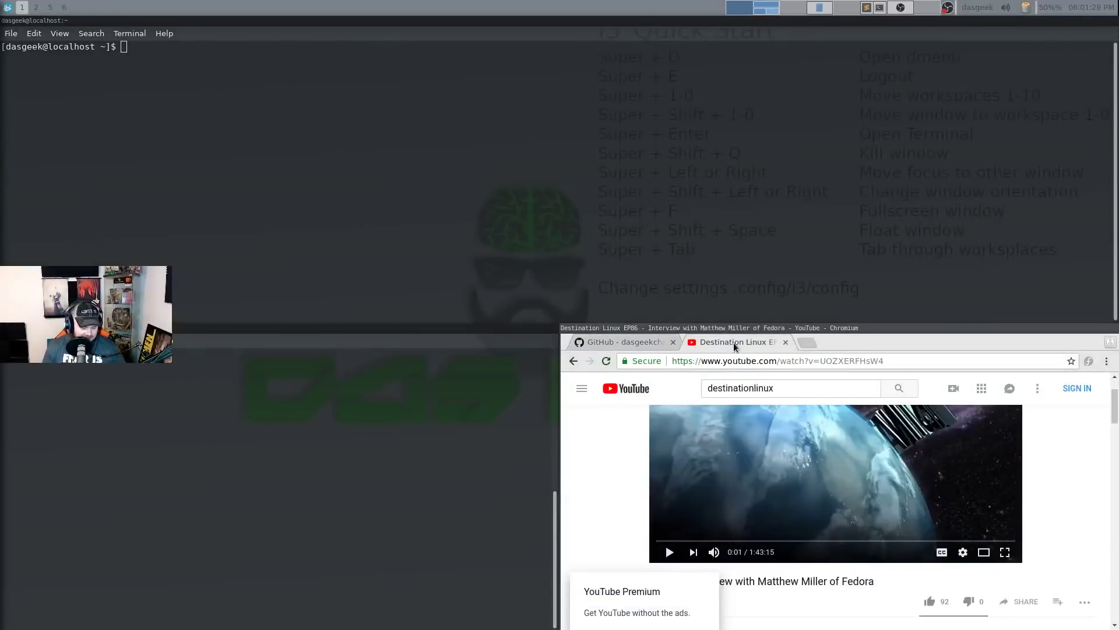
{"action": "key", "text": "super+Up"}
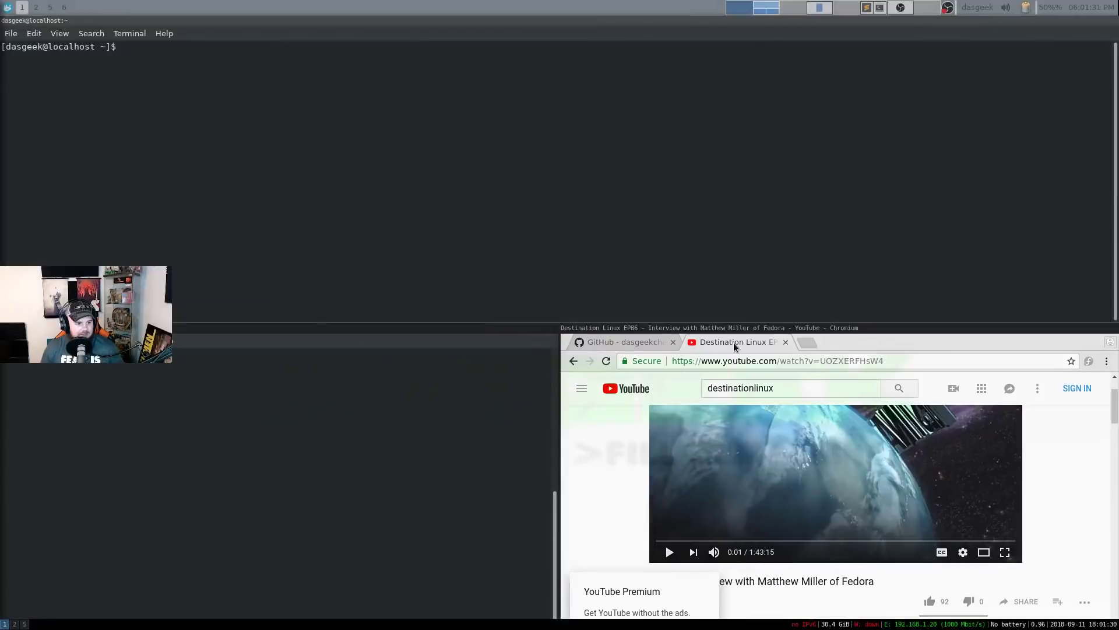
{"action": "key", "text": "super+shift+Down"}
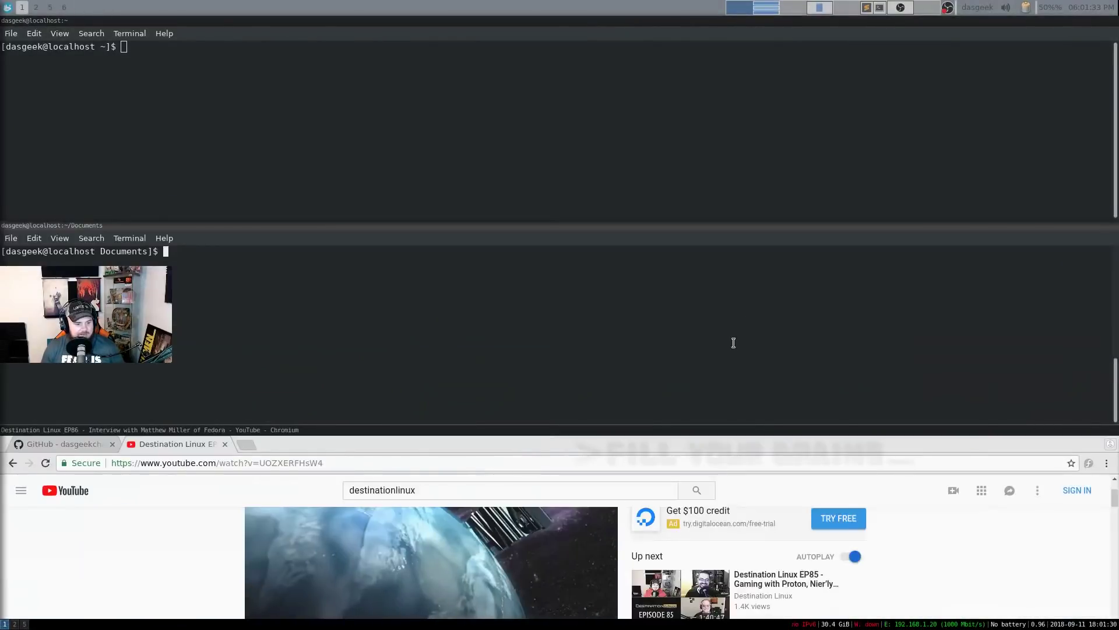
{"action": "key", "text": "super+shift+Up"}
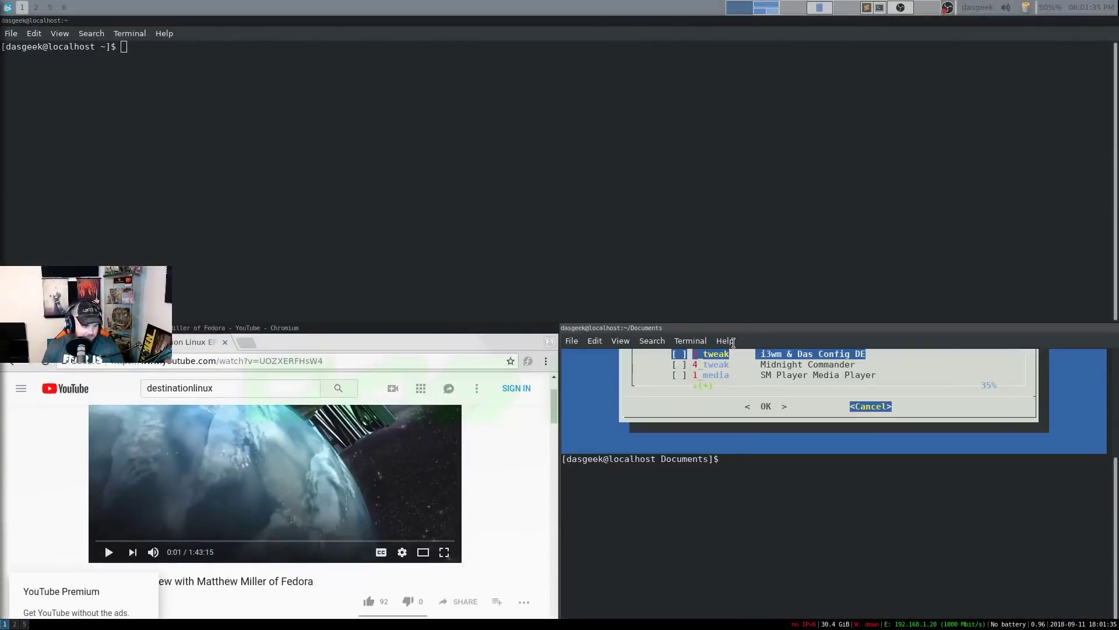
Step: Toggle the installer terminal fullscreen and back, then make Chromium fullscreen with Super+F
{"action": "key", "text": "super+f"}
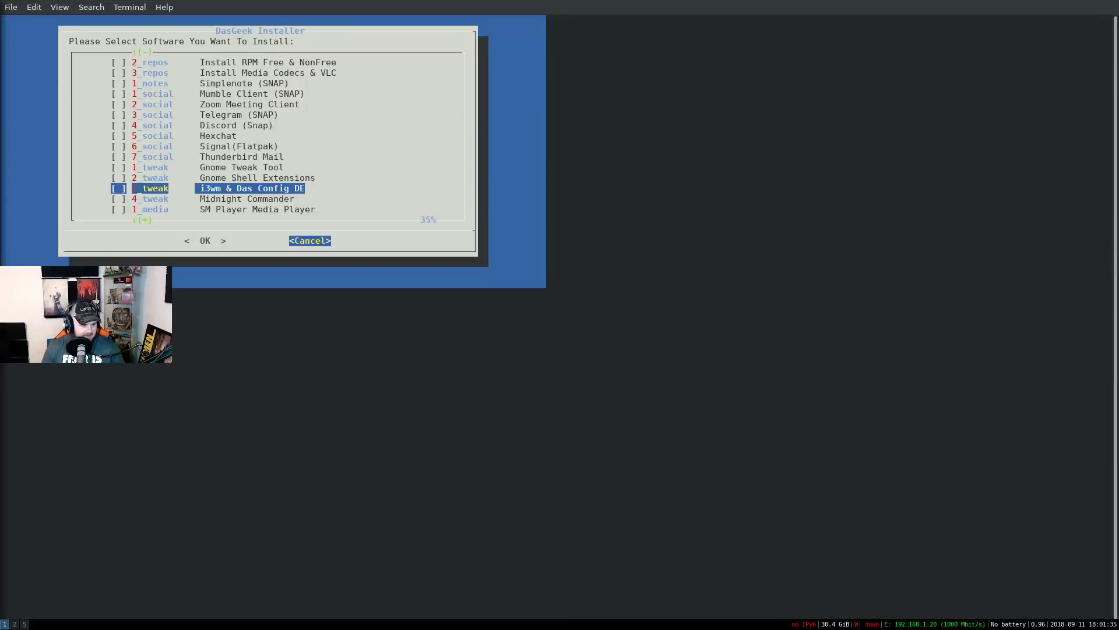
{"action": "key", "text": "super+f"}
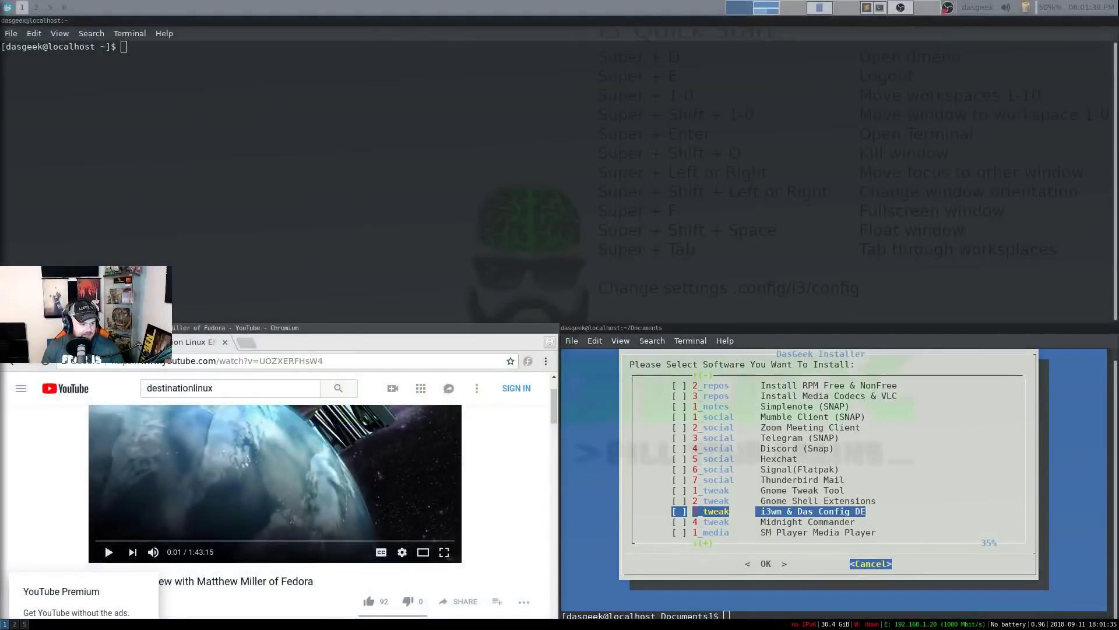
{"action": "key", "text": "super+f"}
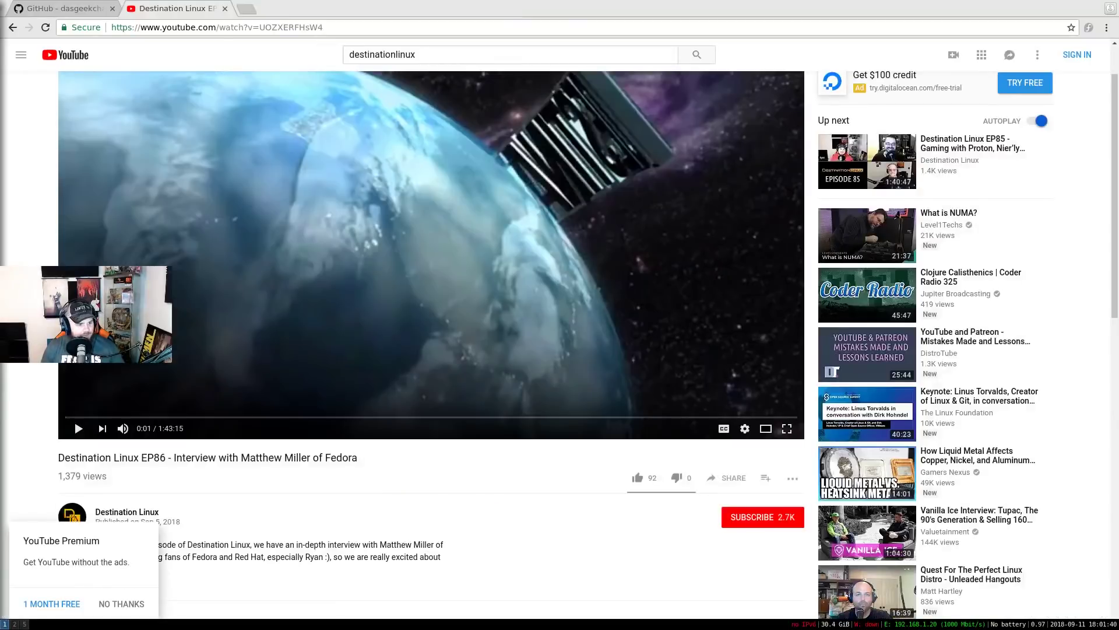
Step: Play the Destination Linux EP86 video muted, then return Chromium to the tiled layout
{"action": "left_click", "coordinate": [79, 429]}
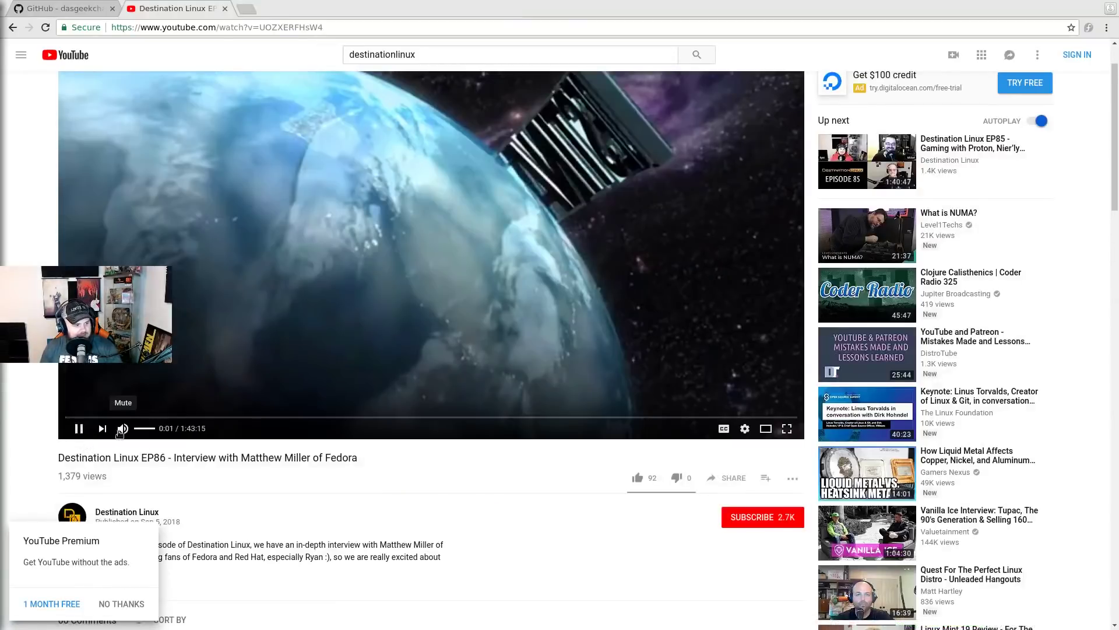
{"action": "left_click", "coordinate": [121, 429]}
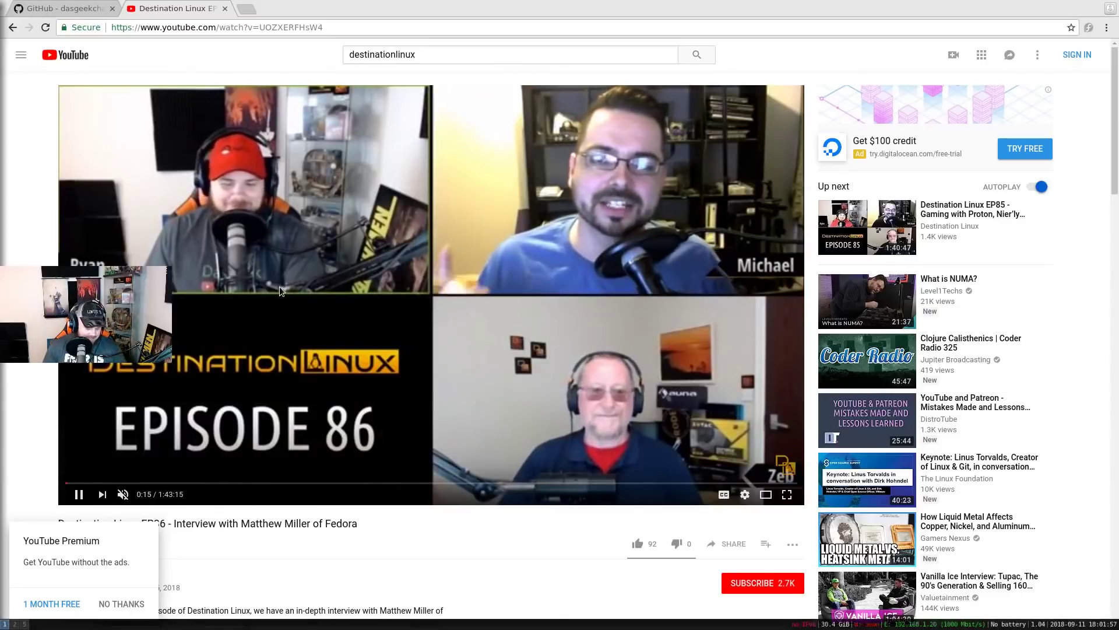
{"action": "key", "text": "super+f"}
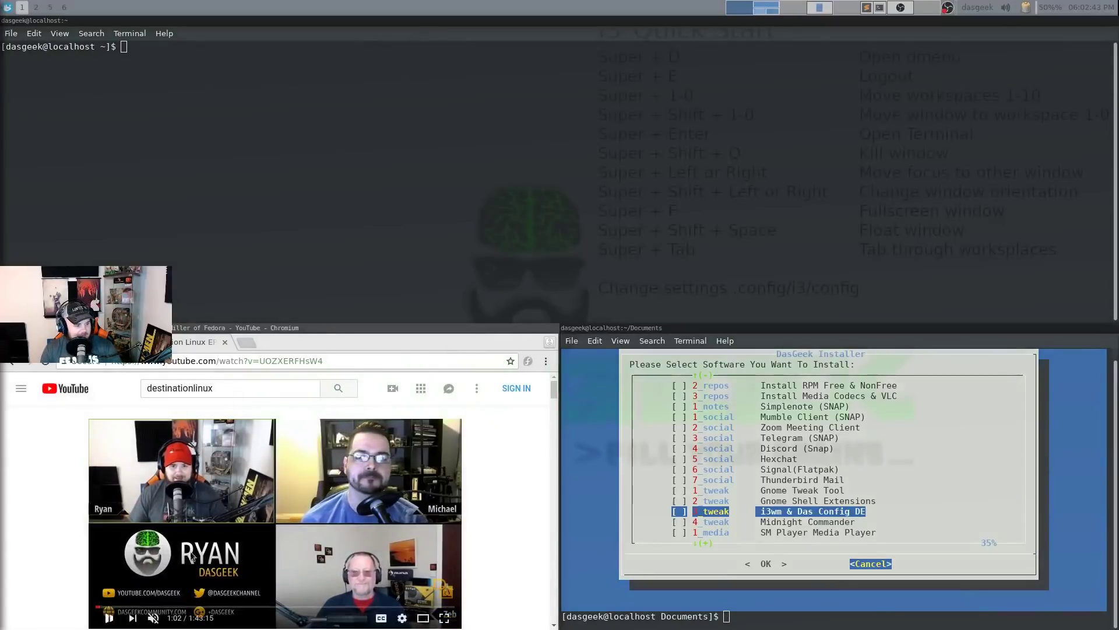
Step: Pause the Destination Linux video in the Chromium window
{"action": "left_click", "coordinate": [108, 617]}
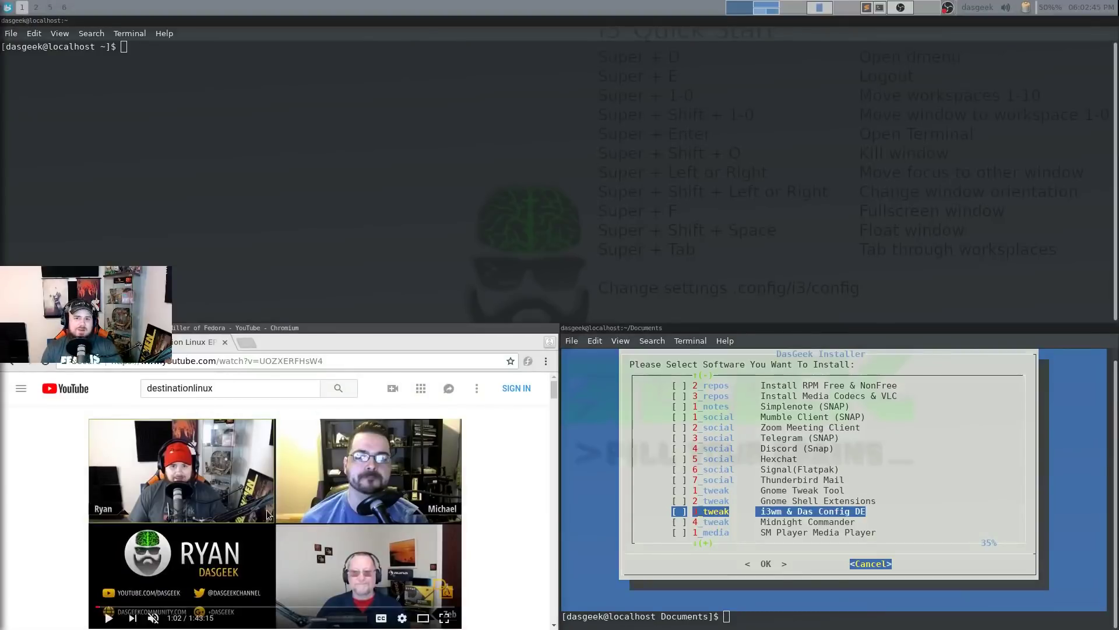